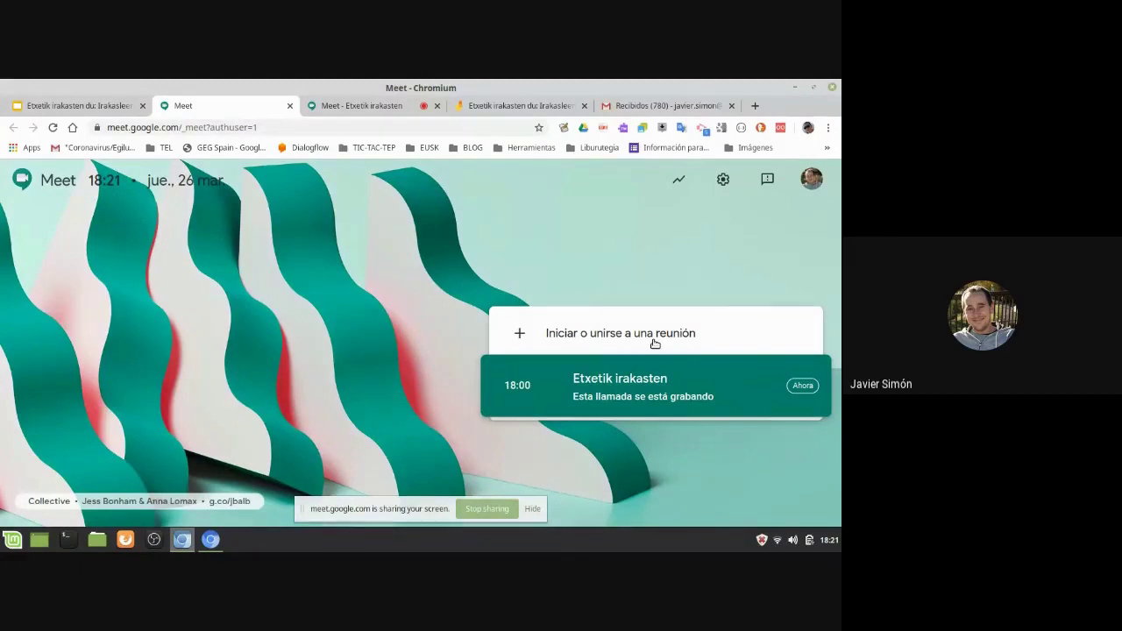
Step: Start a new meeting with the nickname Adibide and join it
left_click(654, 342)
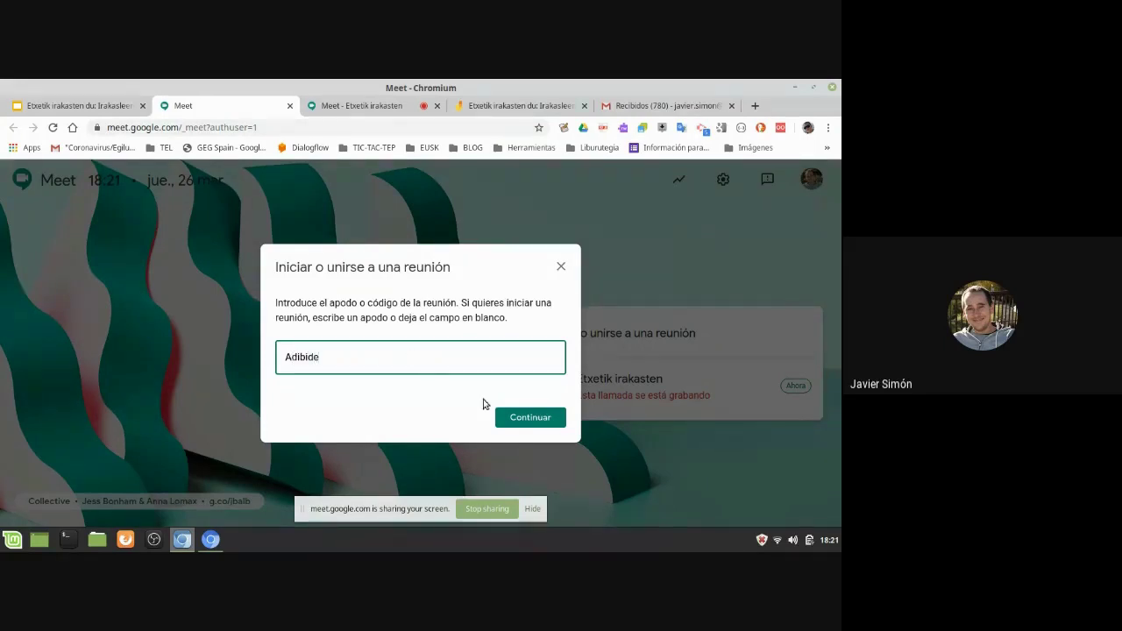
left_click(523, 417)
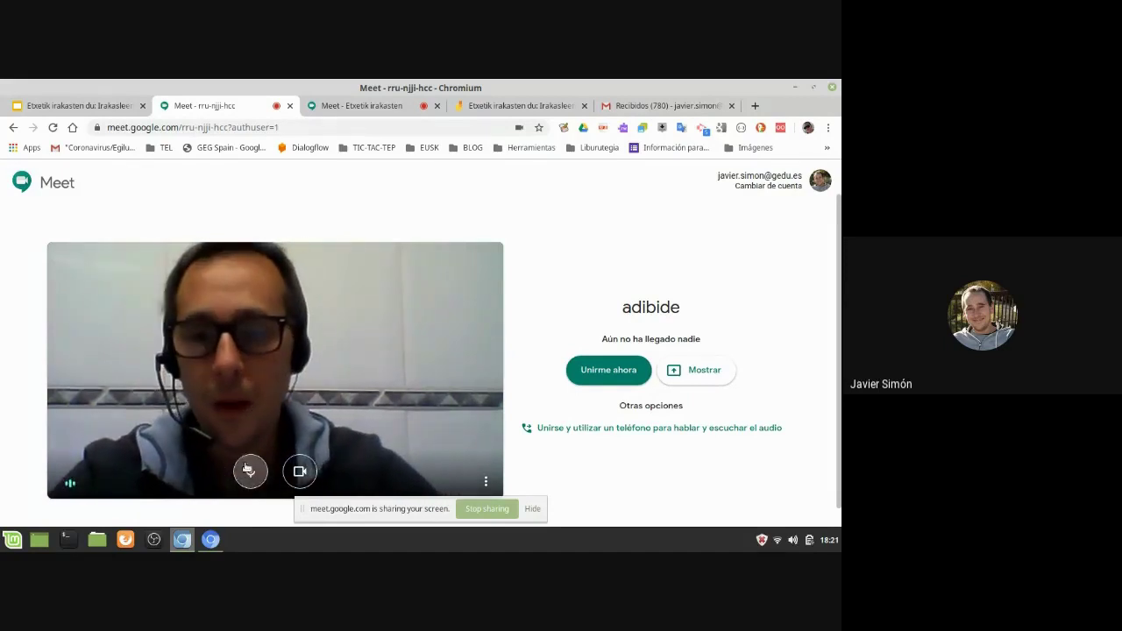
left_click(532, 508)
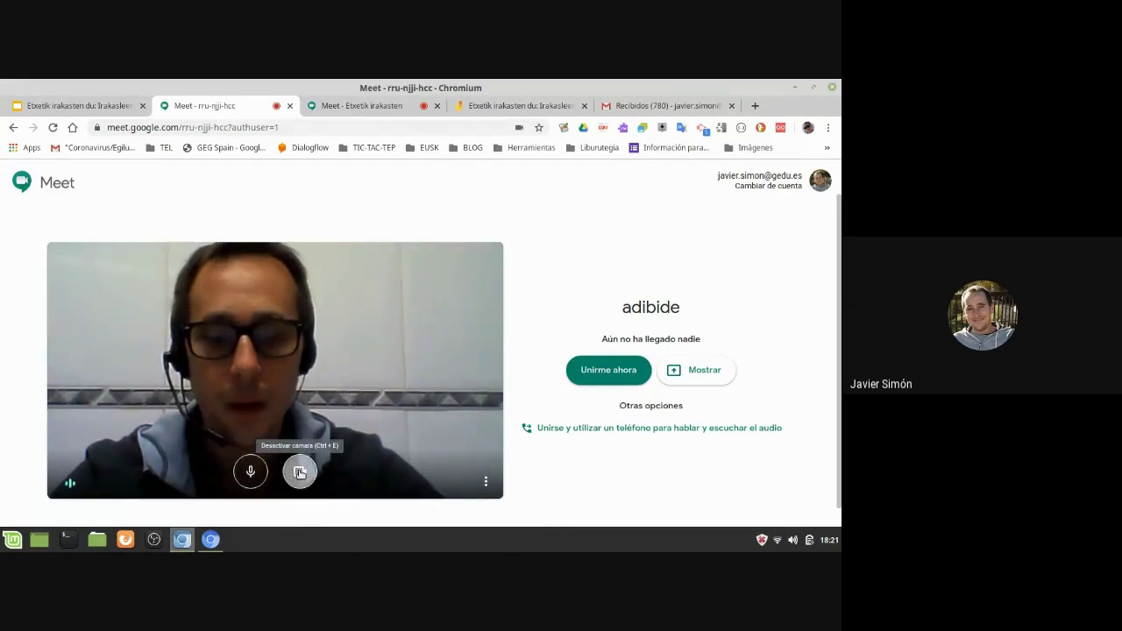
left_click(600, 380)
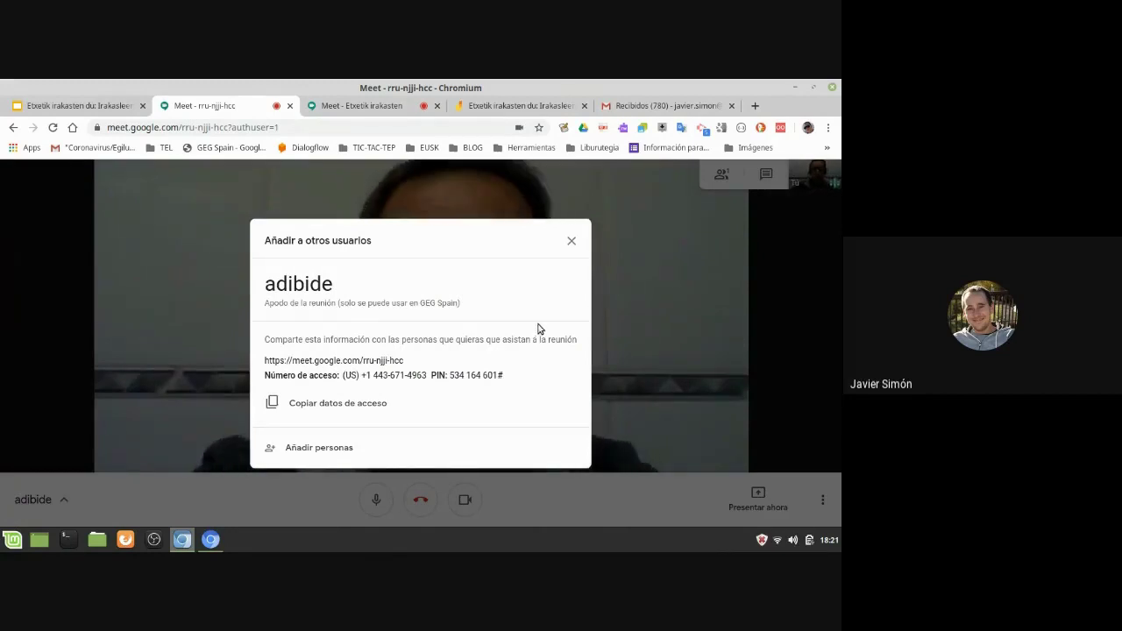
Step: Copy the adibide meeting's web link and dismiss the meeting's joining information
left_click_drag(404, 361, 261, 360)
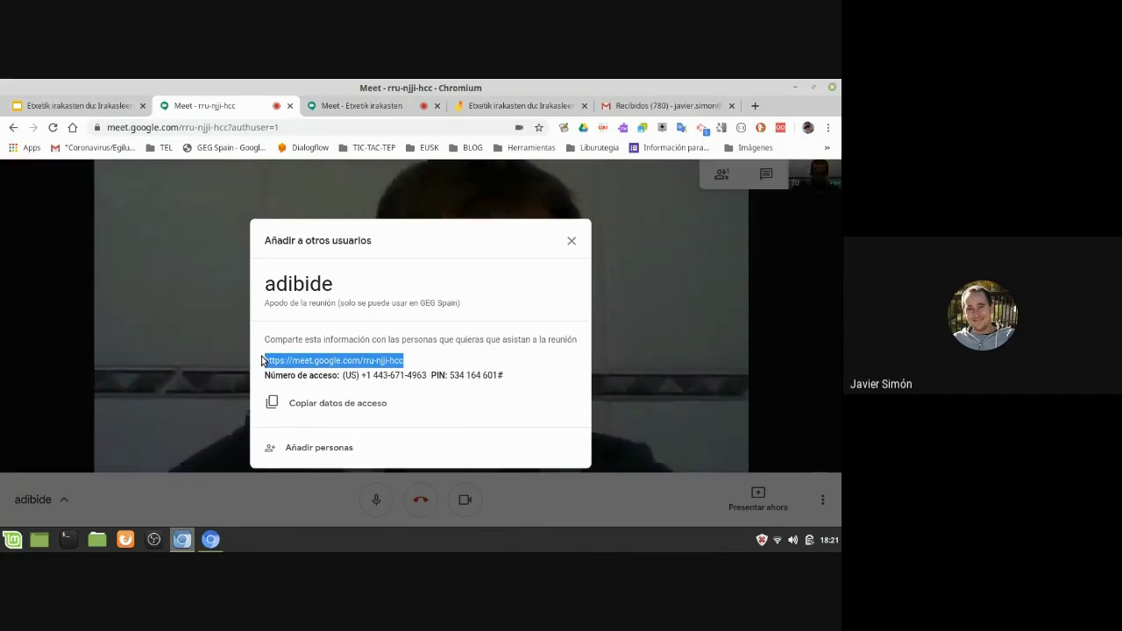
right_click(284, 357)
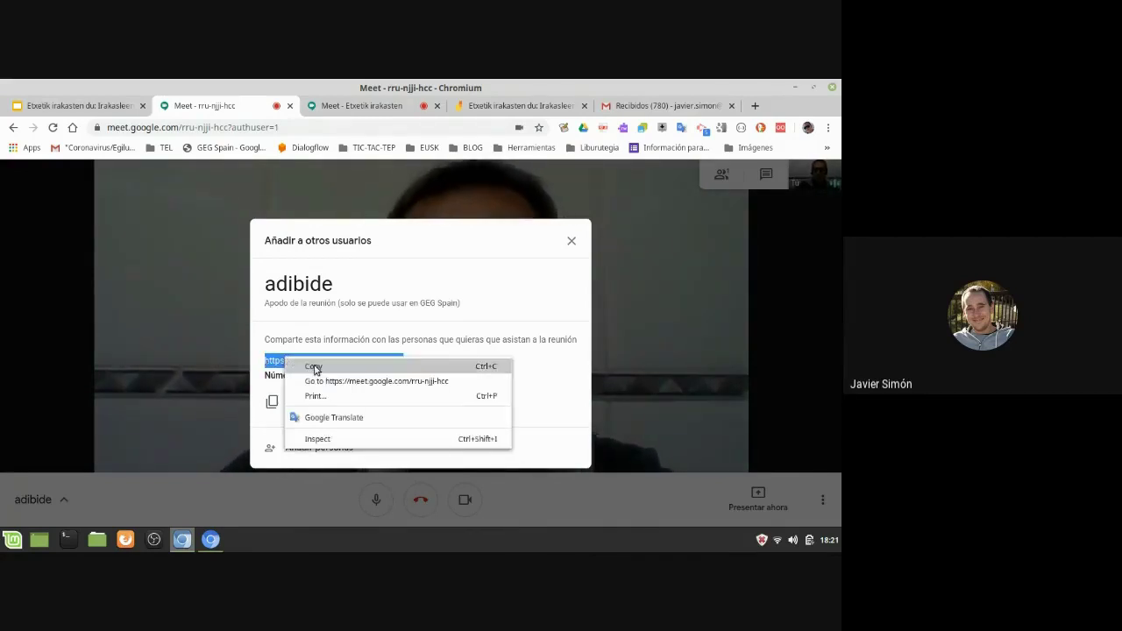
left_click(316, 366)
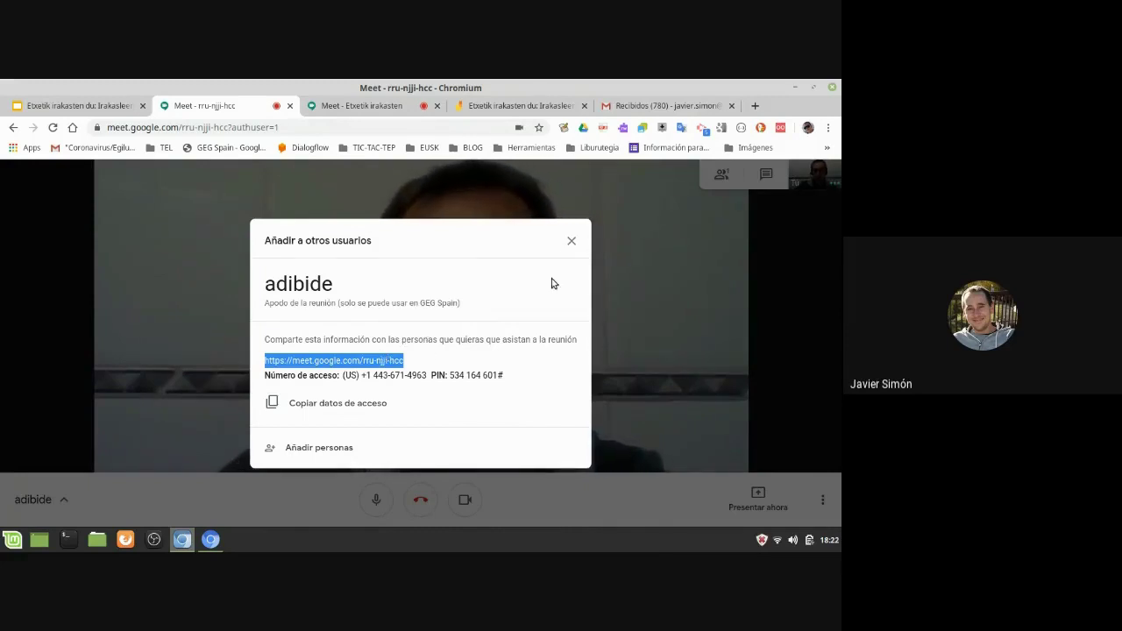
left_click(569, 242)
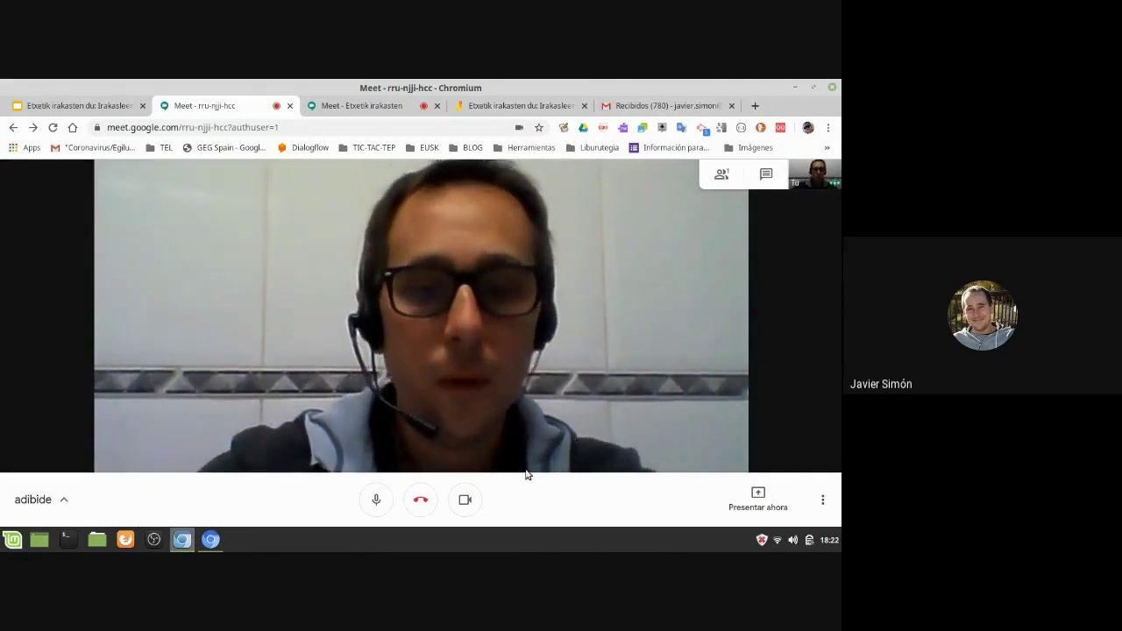
Step: Turn off the camera and set the meeting's maximum sending resolution to Definición estándar (360p)
left_click(465, 500)
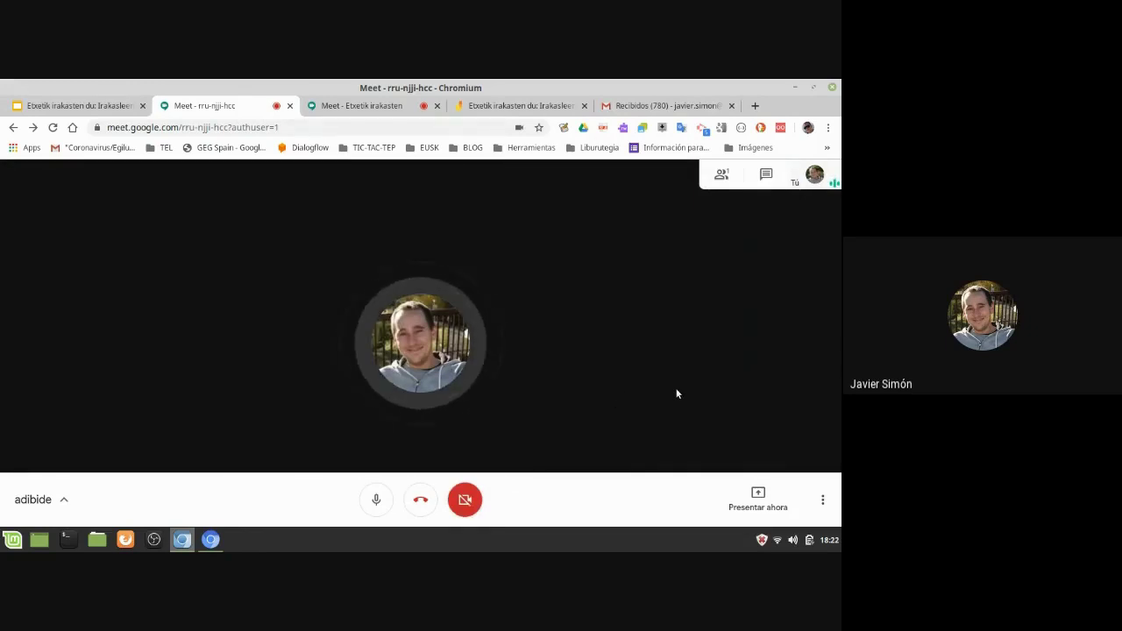
left_click(824, 501)
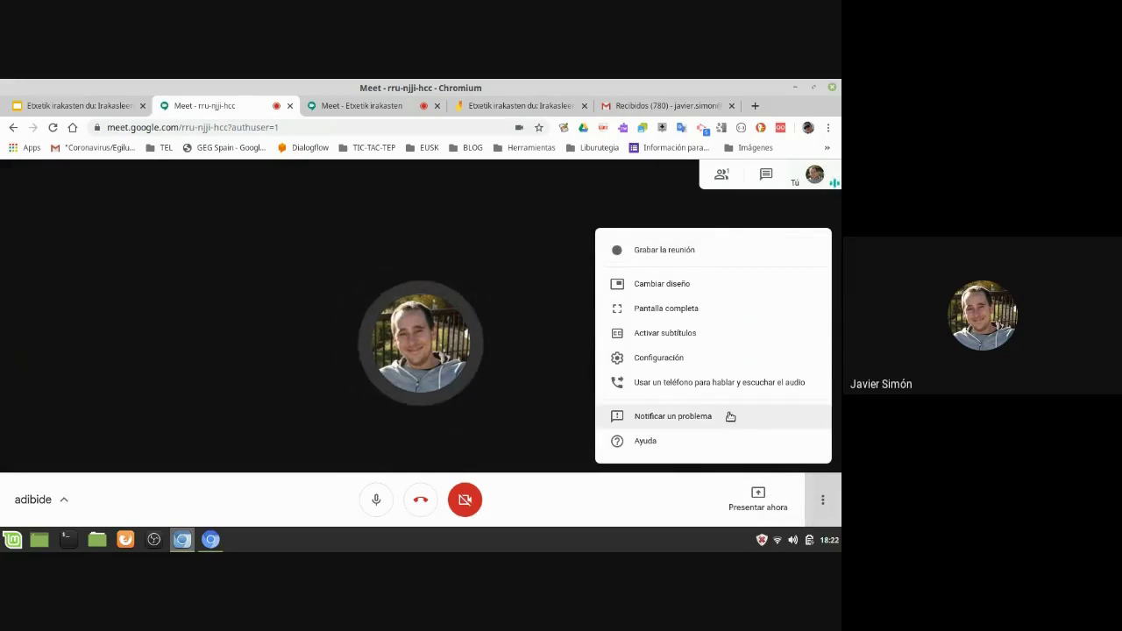
left_click(665, 360)
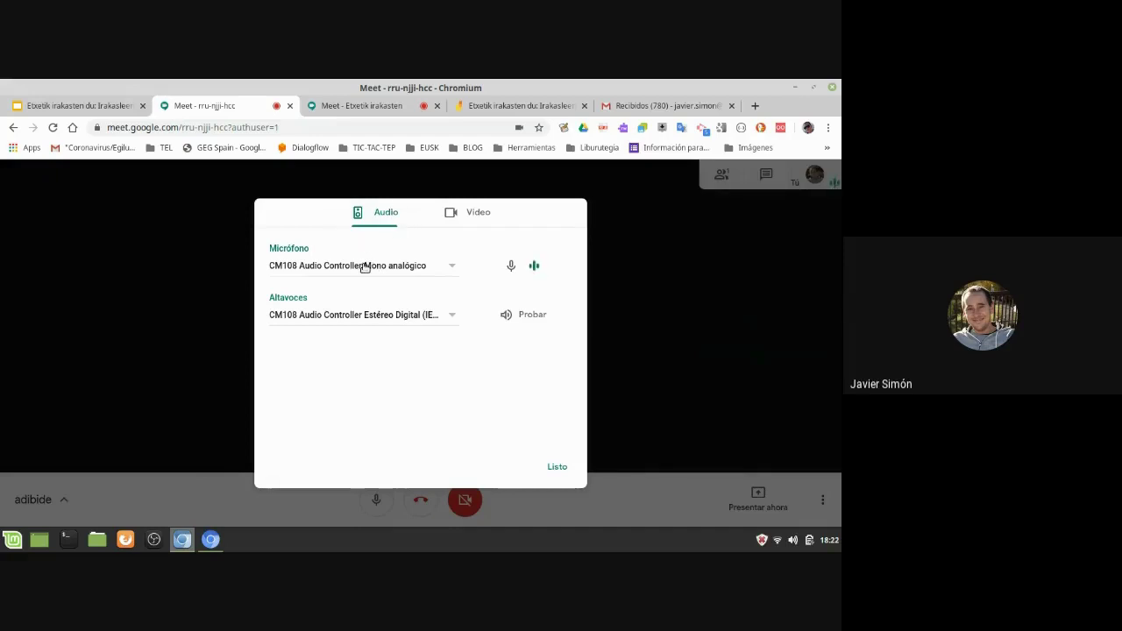
left_click(477, 212)
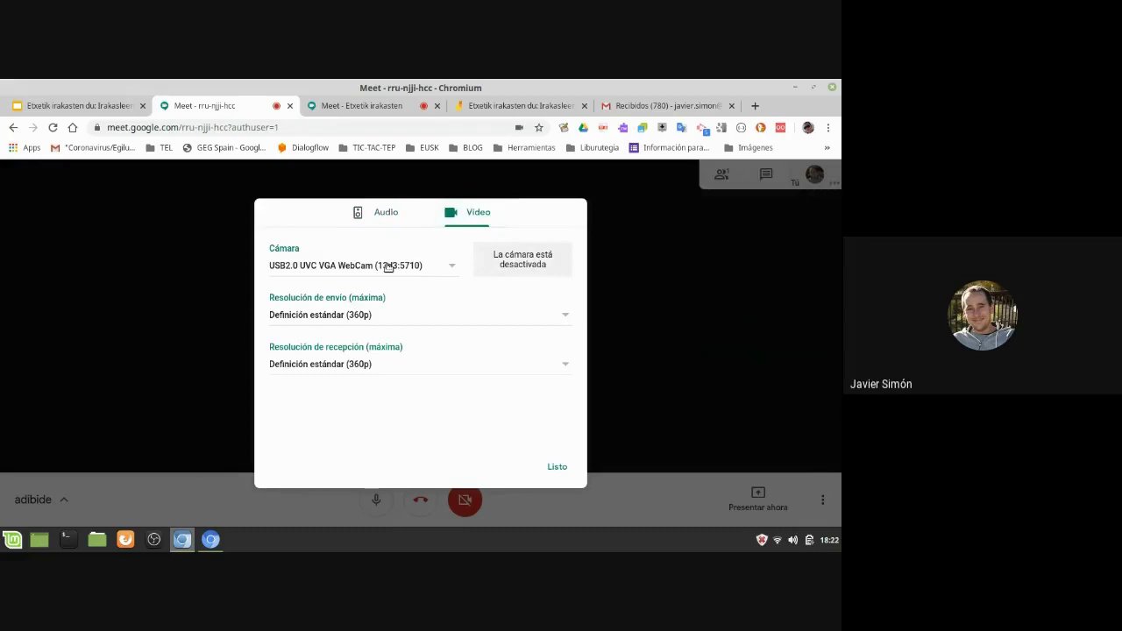
left_click(378, 326)
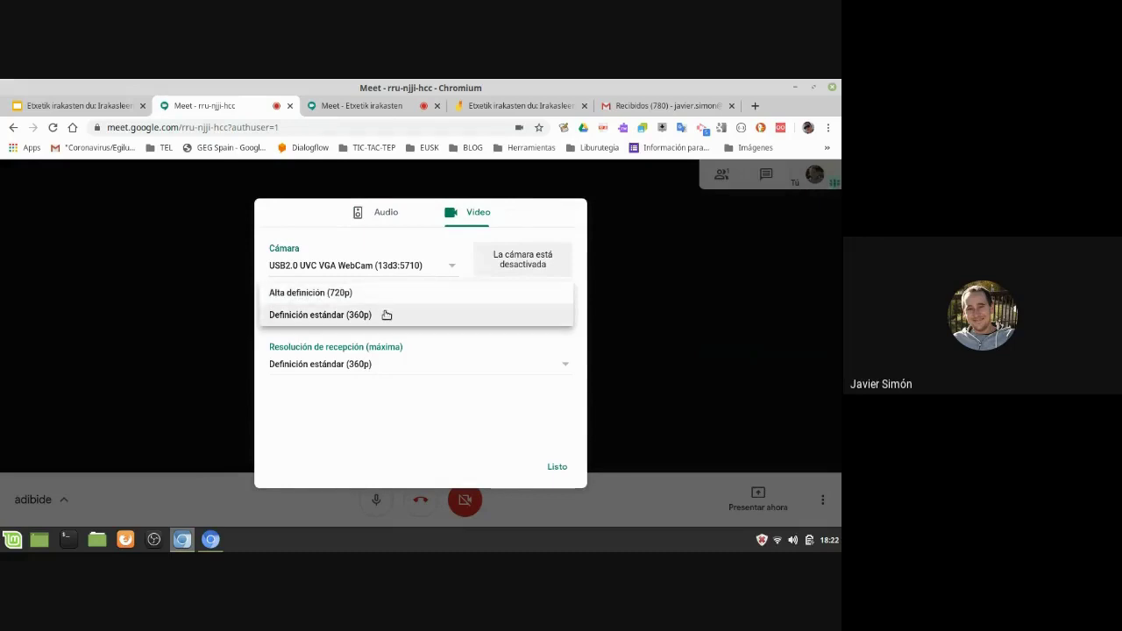
left_click(387, 315)
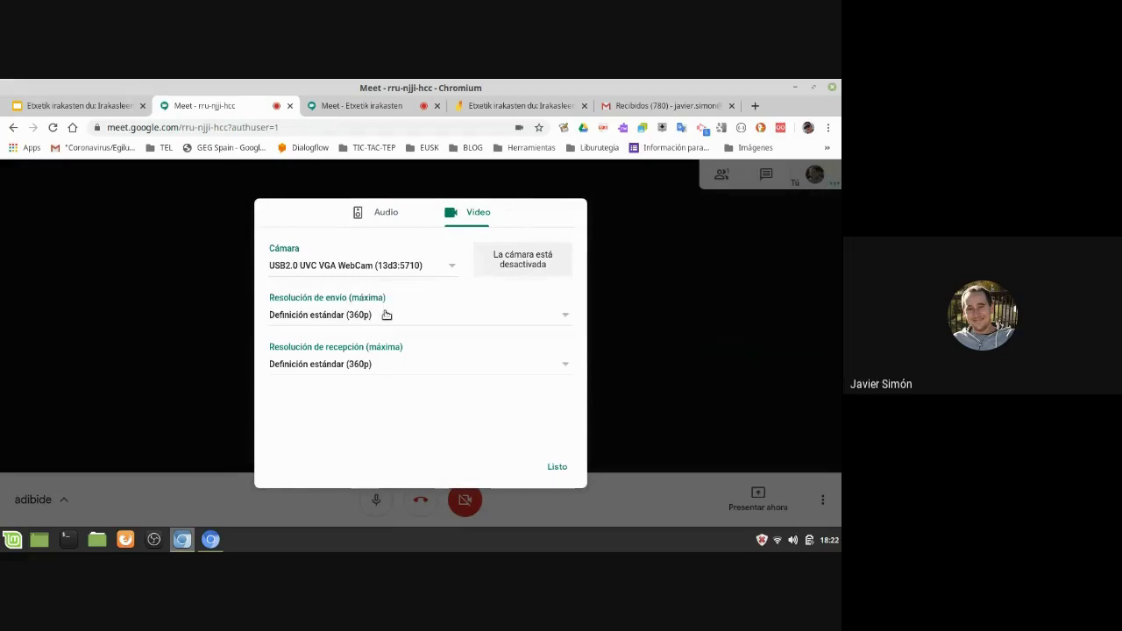
left_click(557, 470)
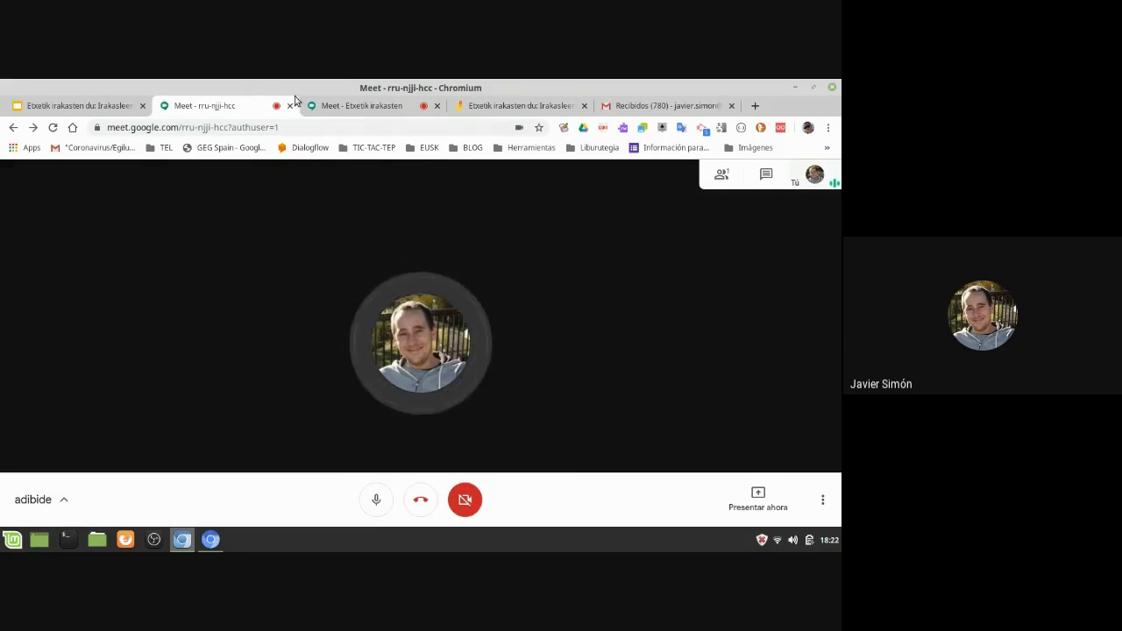
Step: Check the screen presentation options of the adibide meeting after looking at the guide's slide on setting up a video call
left_click(105, 110)
left_click(197, 106)
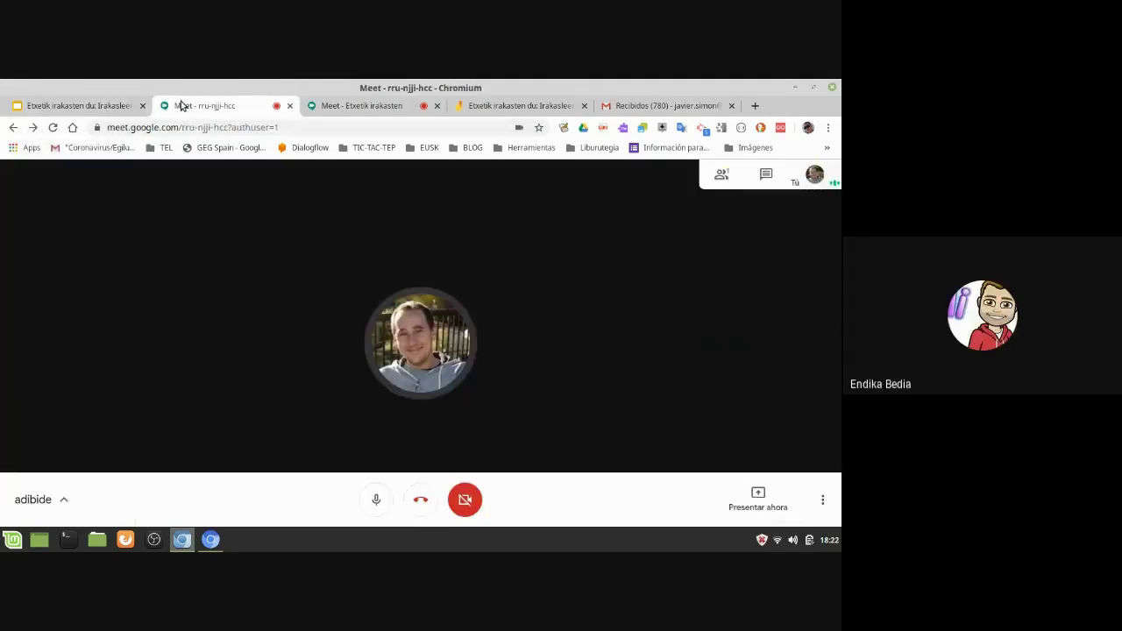
left_click(95, 107)
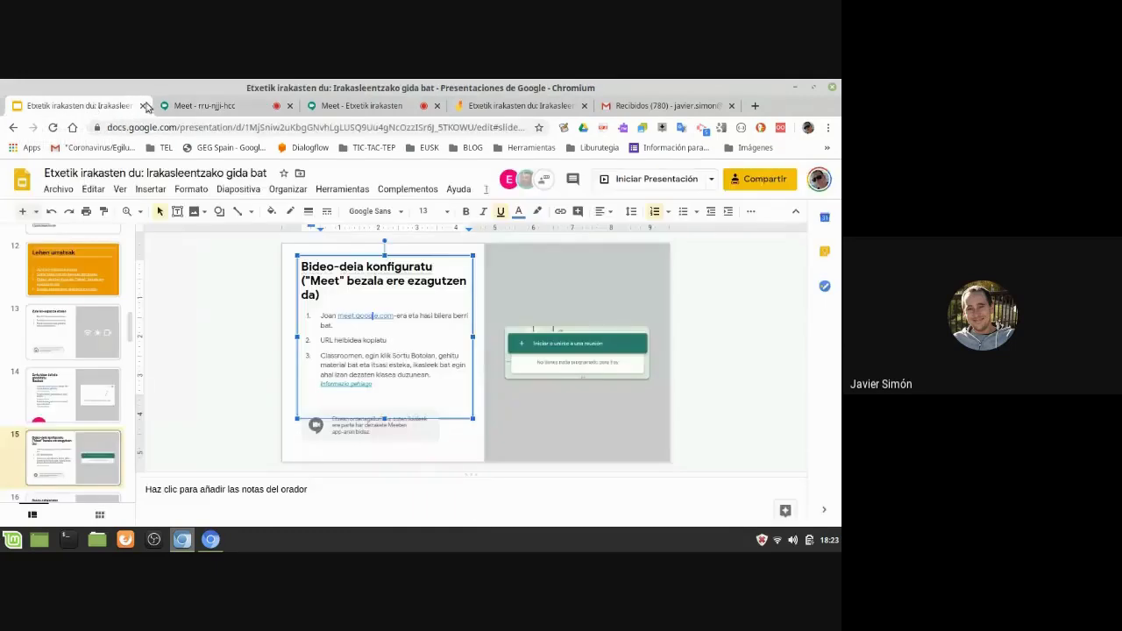
left_click(166, 107)
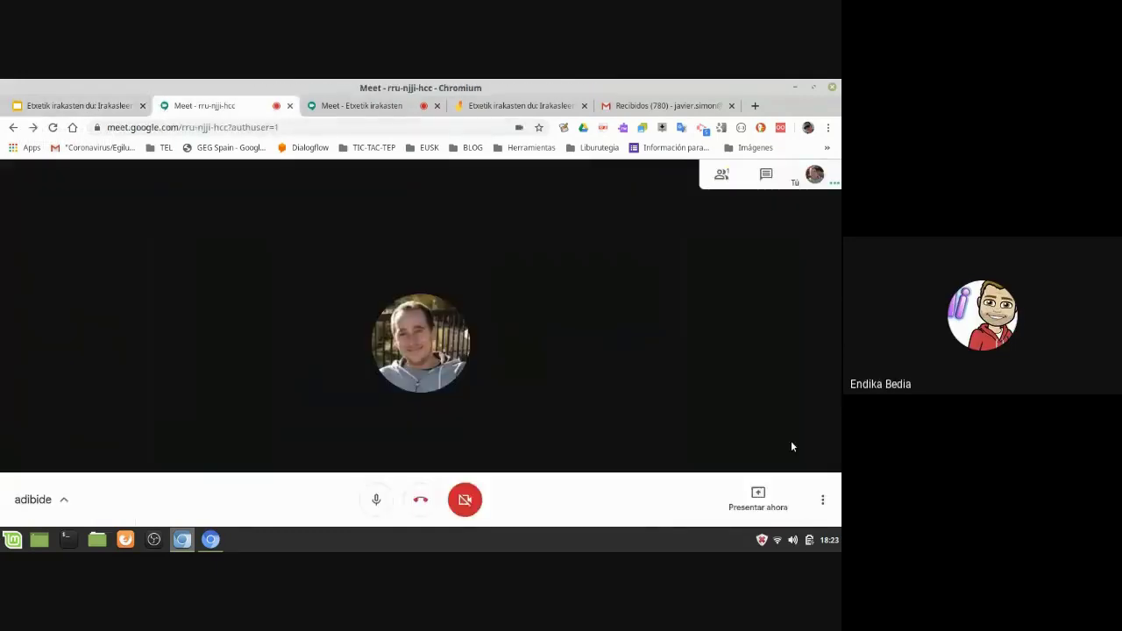
left_click(758, 497)
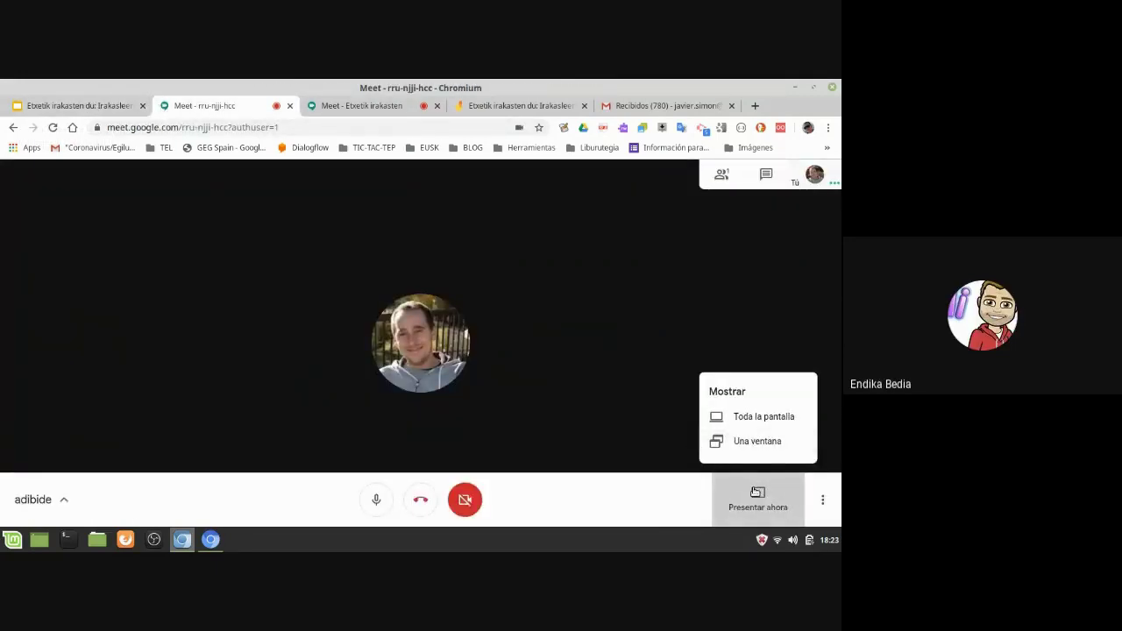
left_click(756, 492)
left_click(756, 492)
Step: Close the adibide meeting and admit the two people waiting to join the Etxetik irakasten meeting
left_click(350, 106)
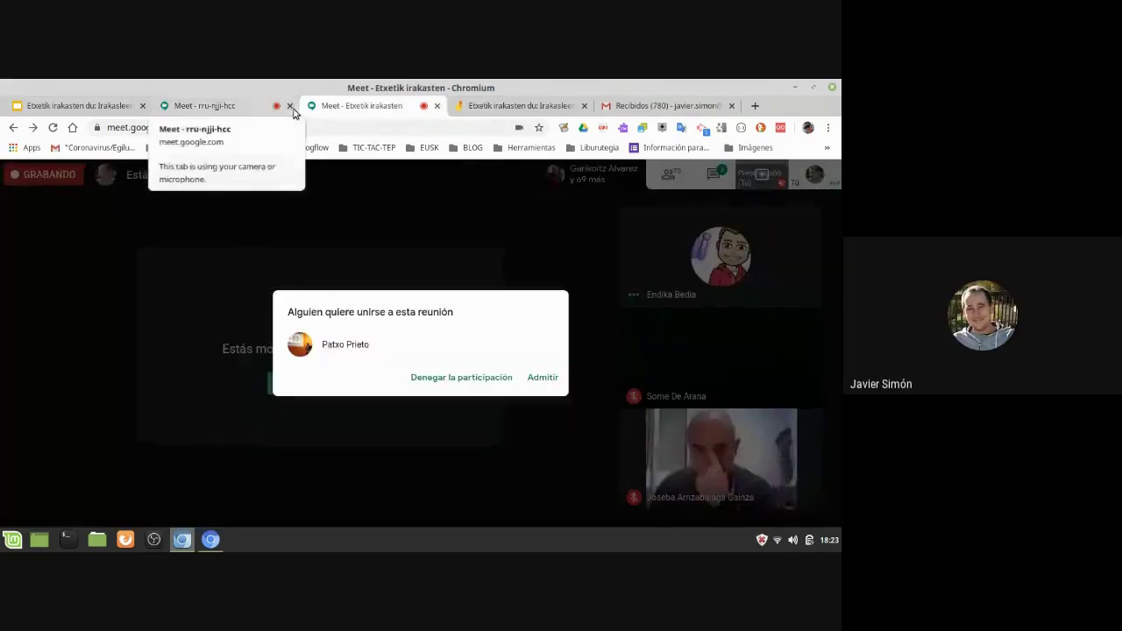
left_click(290, 106)
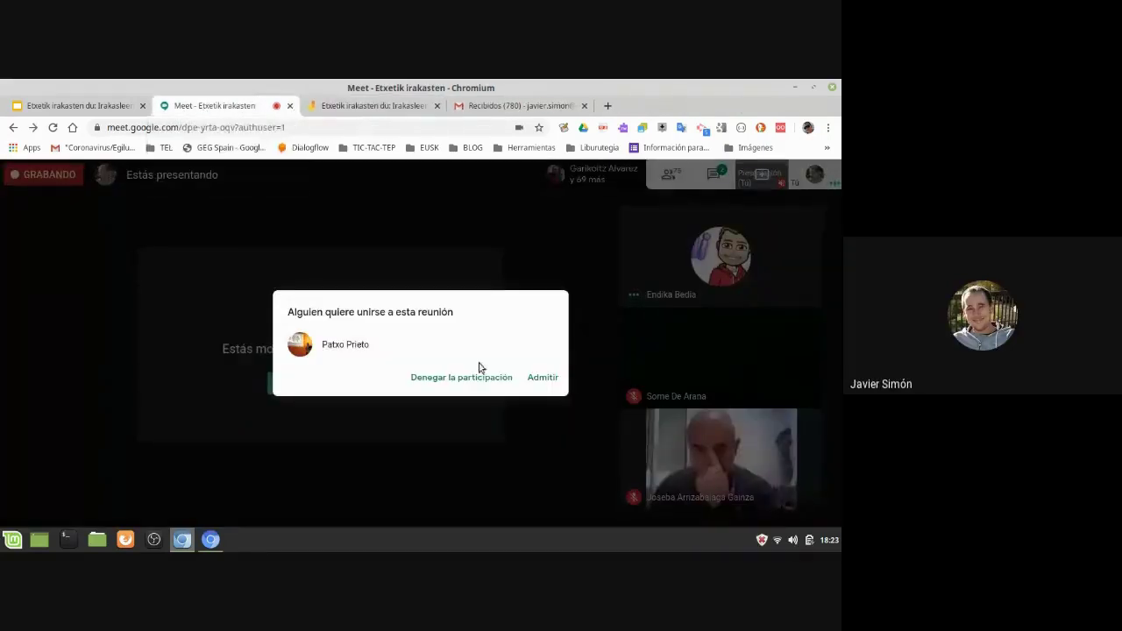
left_click(545, 378)
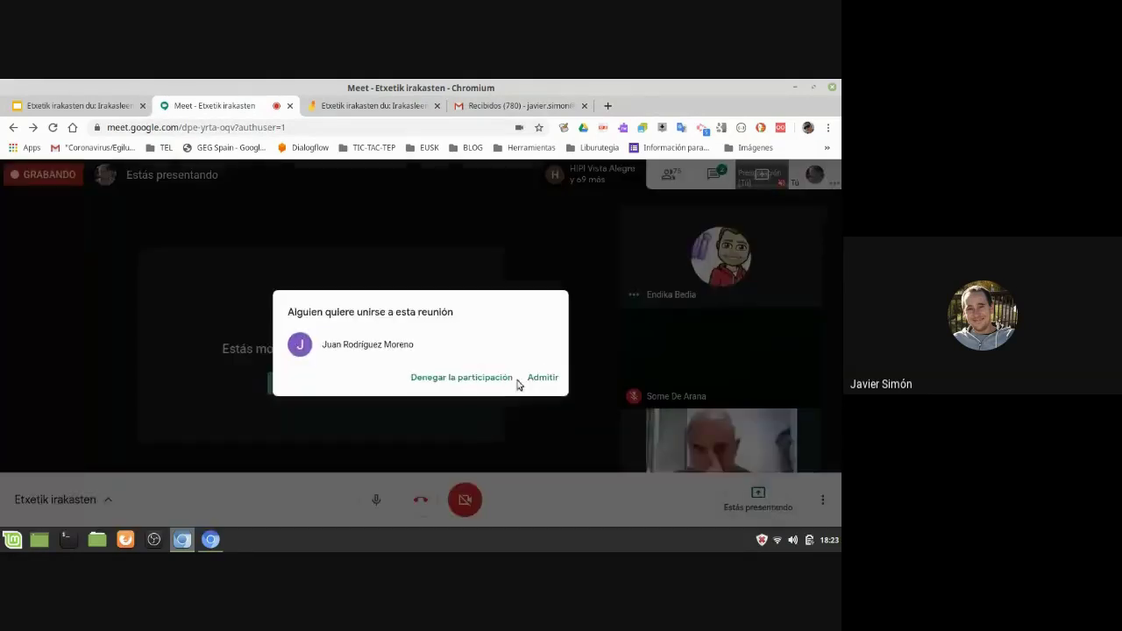
left_click(542, 378)
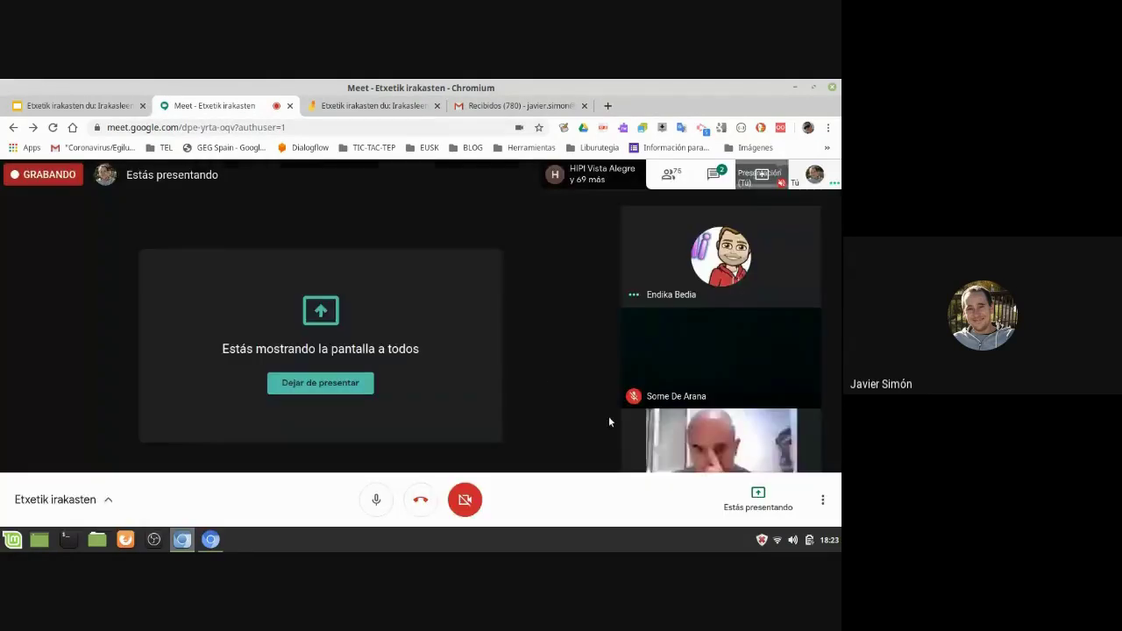
Step: Stop presenting the screen in the Etxetik irakasten meeting
left_click(752, 498)
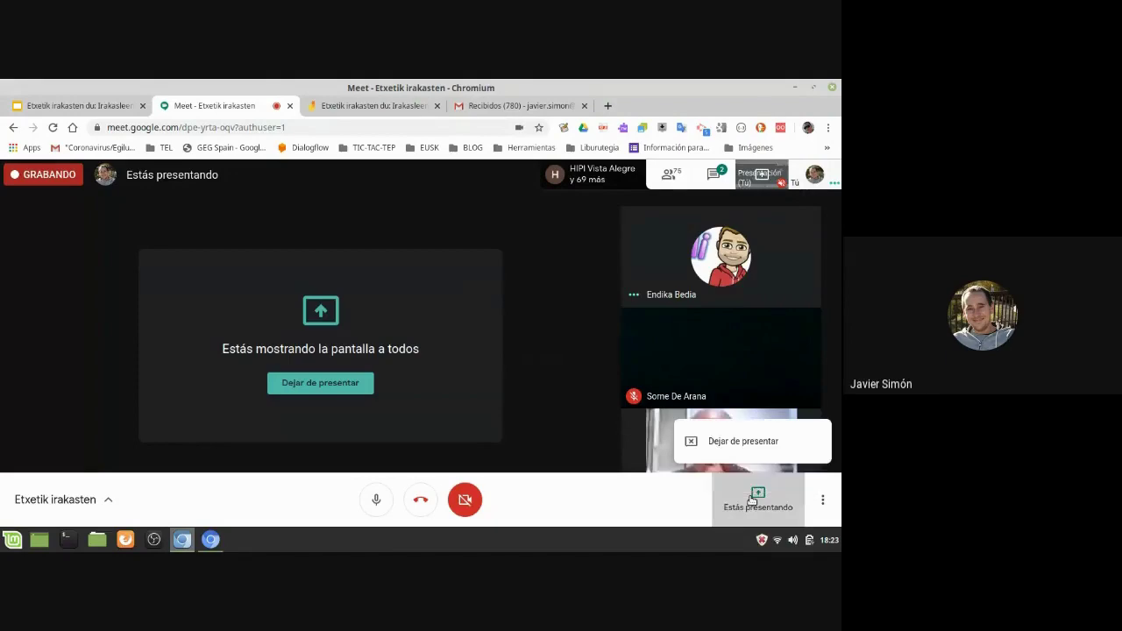
left_click(740, 441)
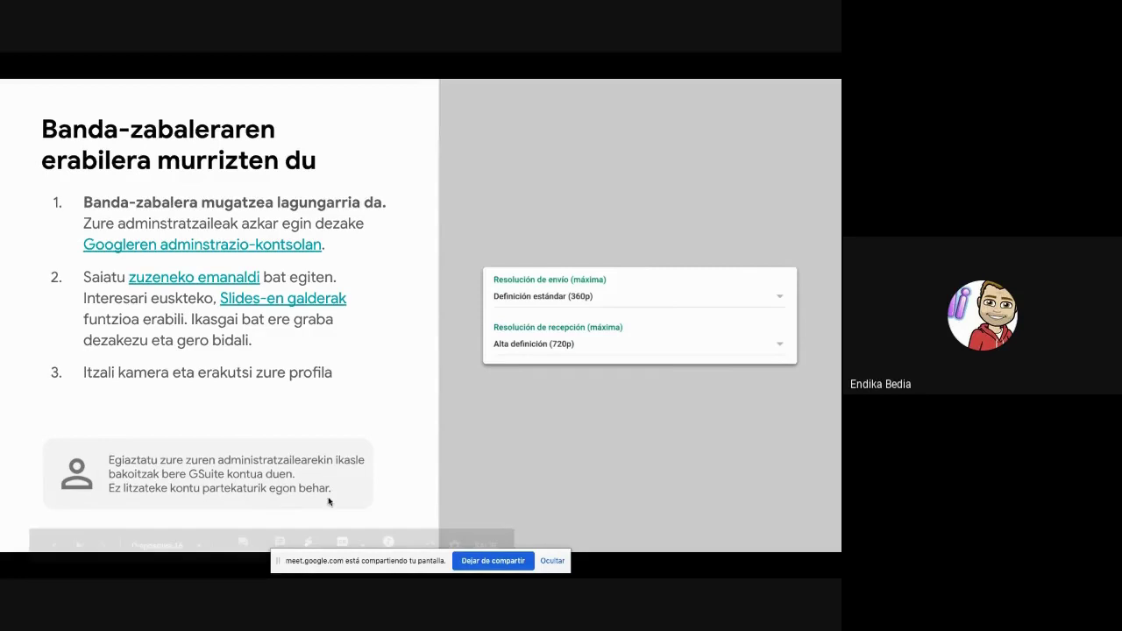
Step: Advance the slideshow past the Prestatu irakasteko section to the slide Aurkezpen bat prestatu ikasleentzat
left_click(102, 546)
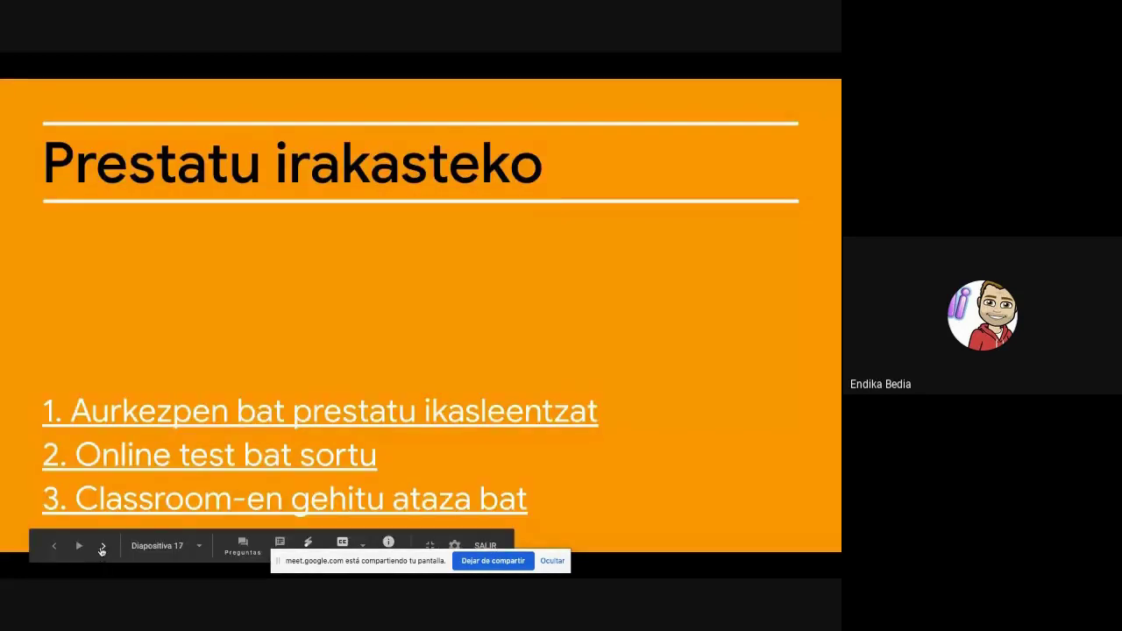
left_click(102, 546)
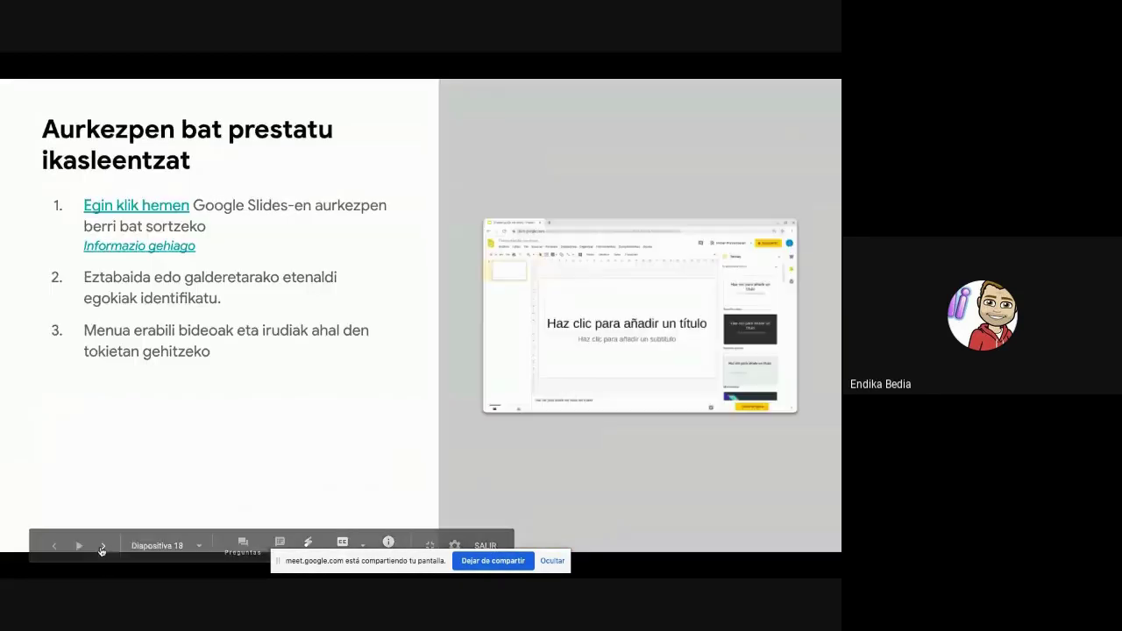
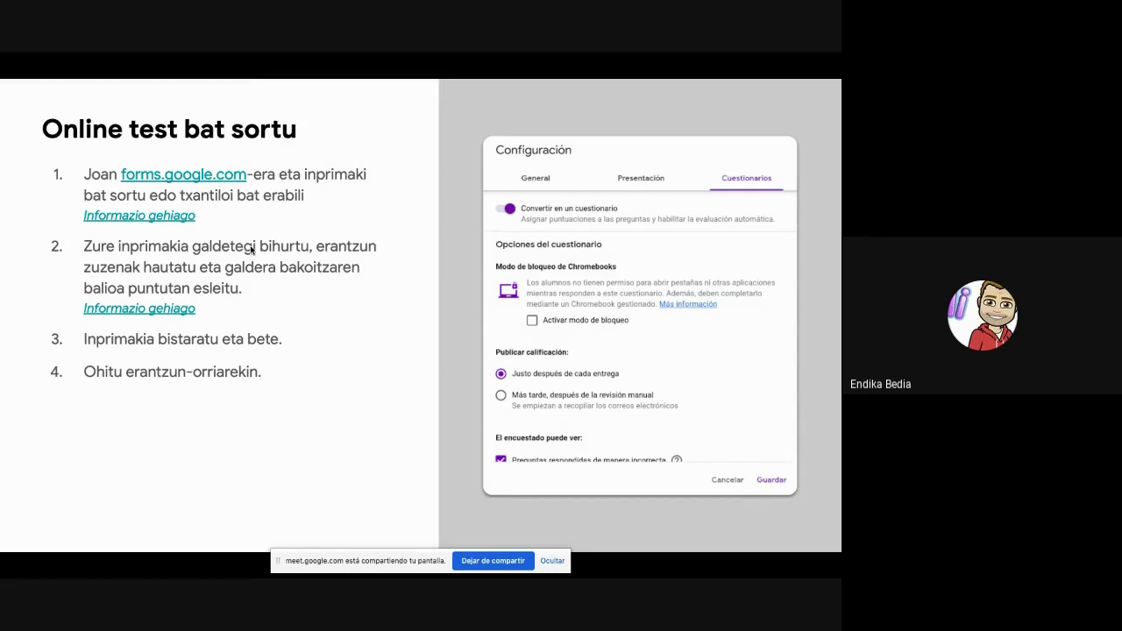
Step: Open Google Forms from the slide's forms.google.com link and locate Formularios among the Google apps
left_click(229, 181)
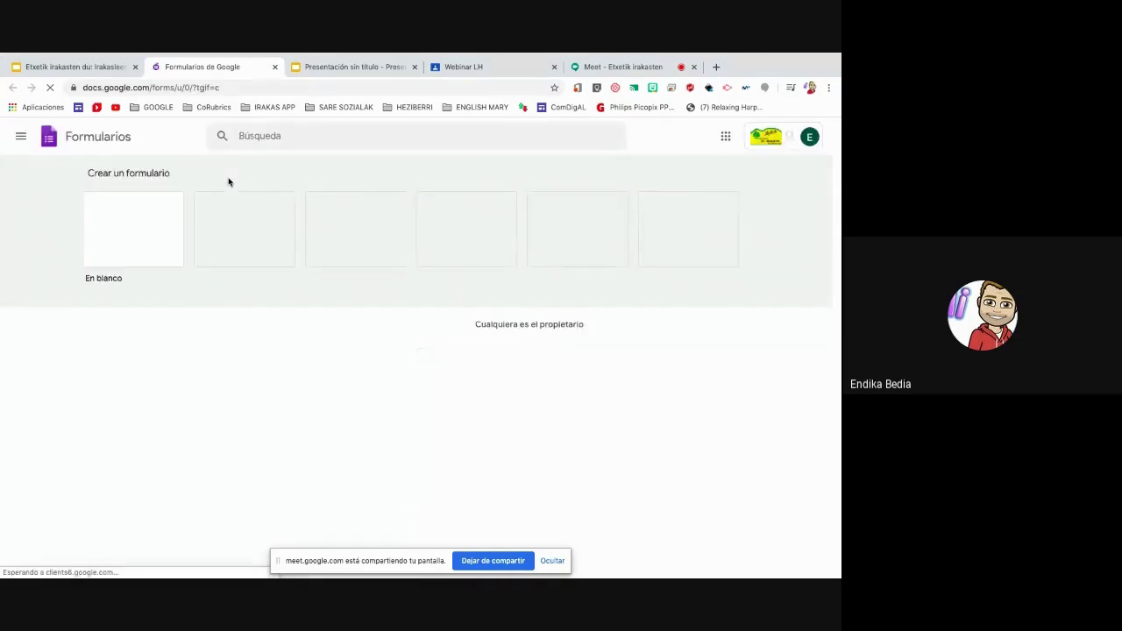
left_click(725, 136)
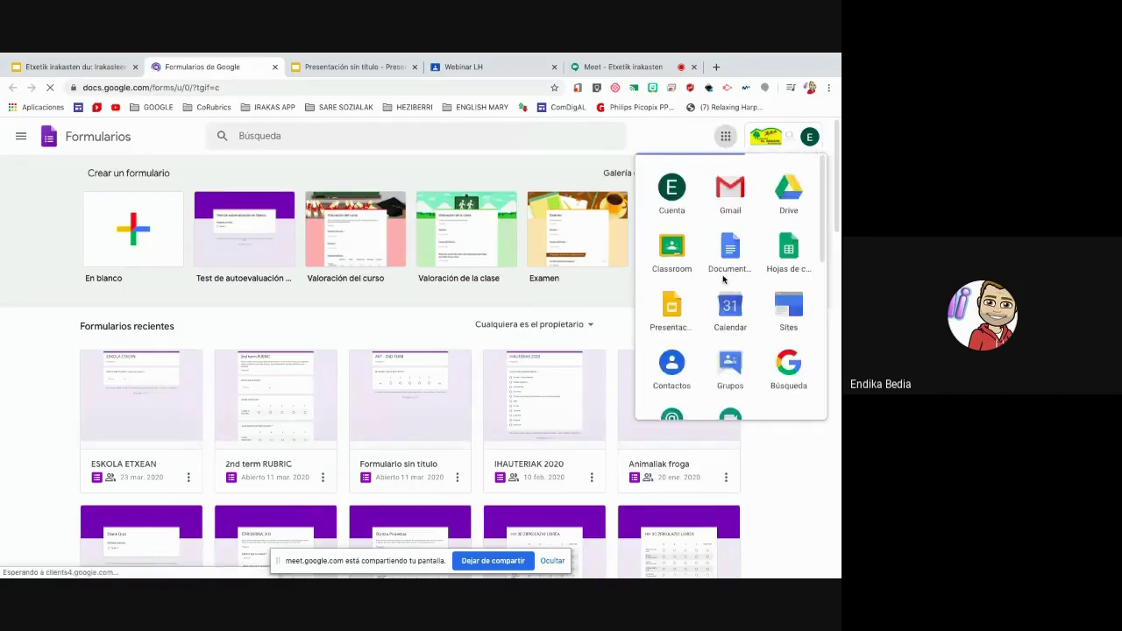
scroll(757, 333, "down", 2)
scroll(758, 333, "down", 3)
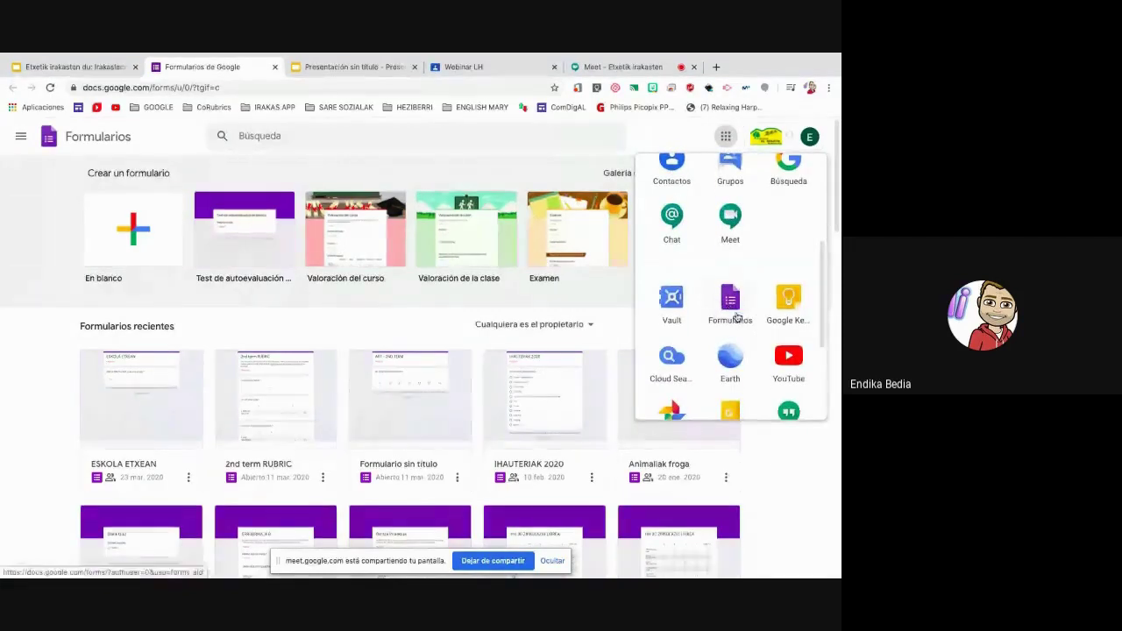
left_click(779, 460)
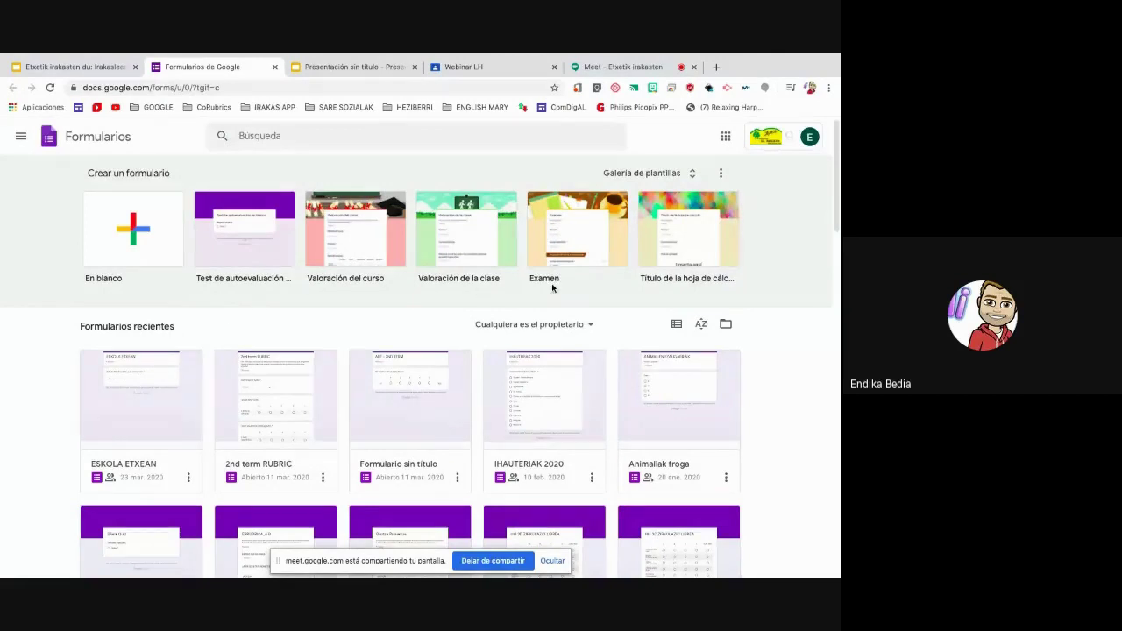
Step: Look through the recent forms and create a new blank form
scroll(208, 413, "down", 1)
scroll(212, 414, "down", 7)
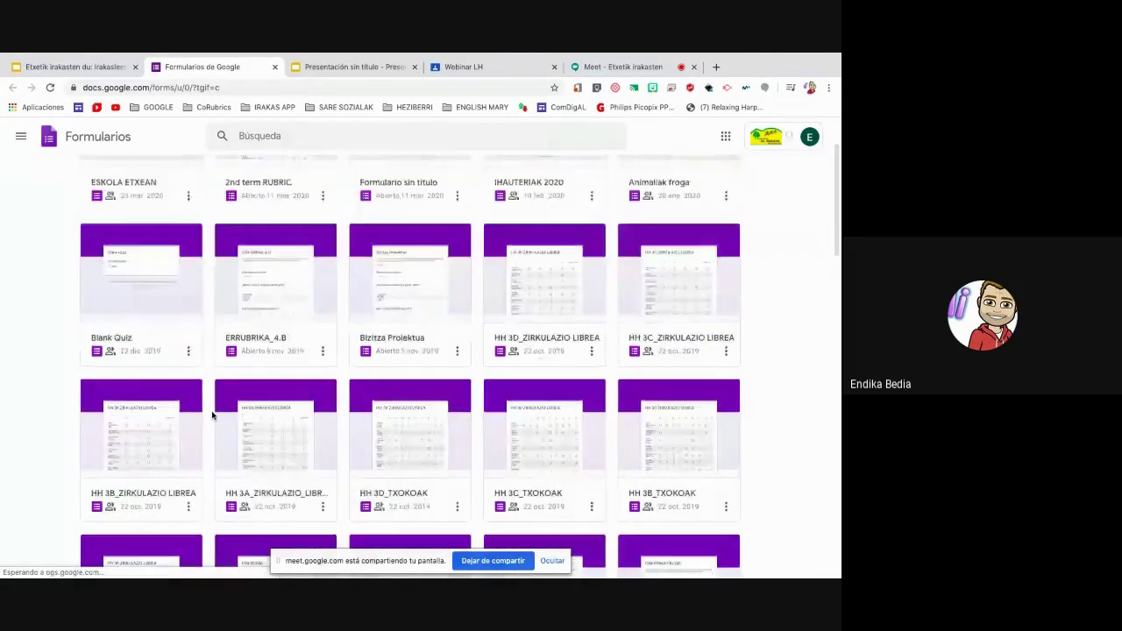
scroll(211, 415, "up", 3)
scroll(211, 415, "up", 5)
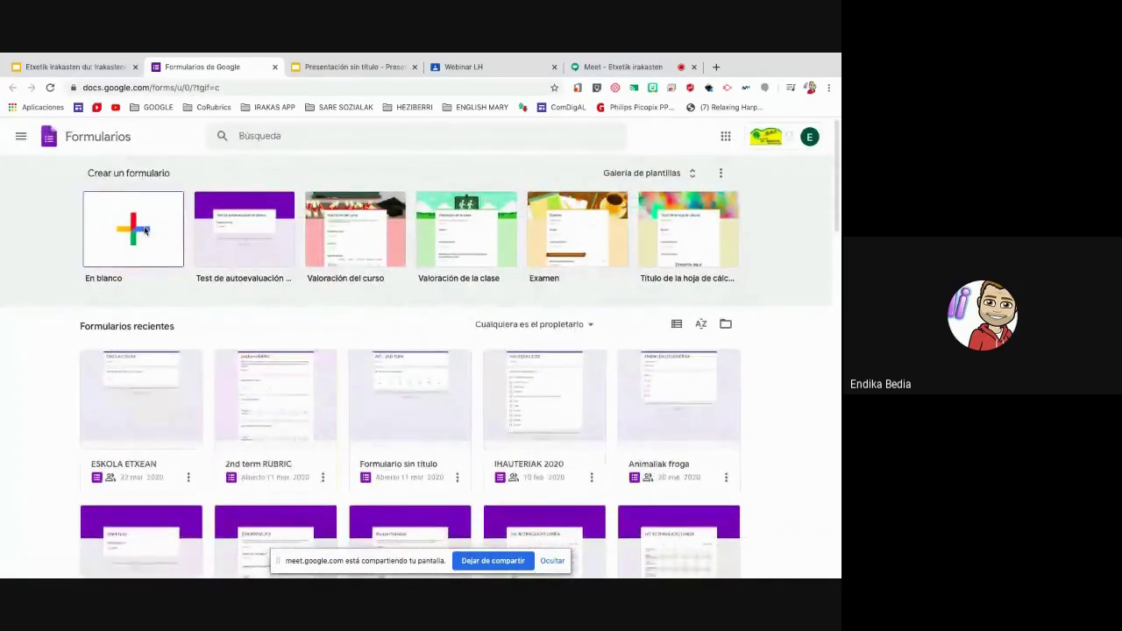
left_click(146, 230)
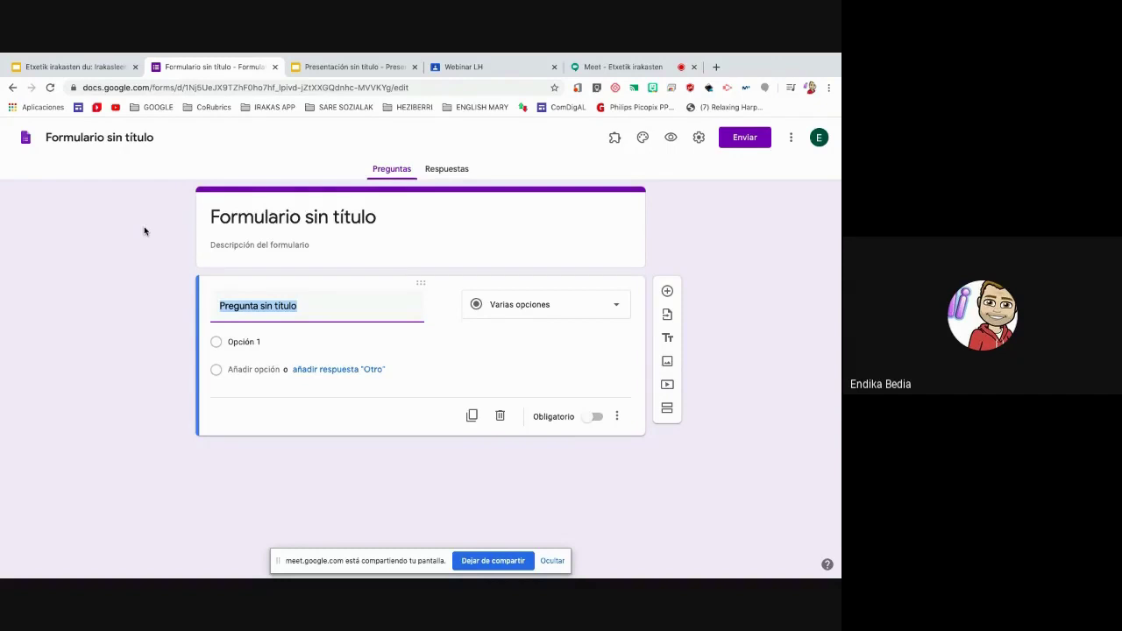
Step: Turn the form into a quiz with Convertir en un cuestionario, review its grading options and save the settings
left_click(445, 170)
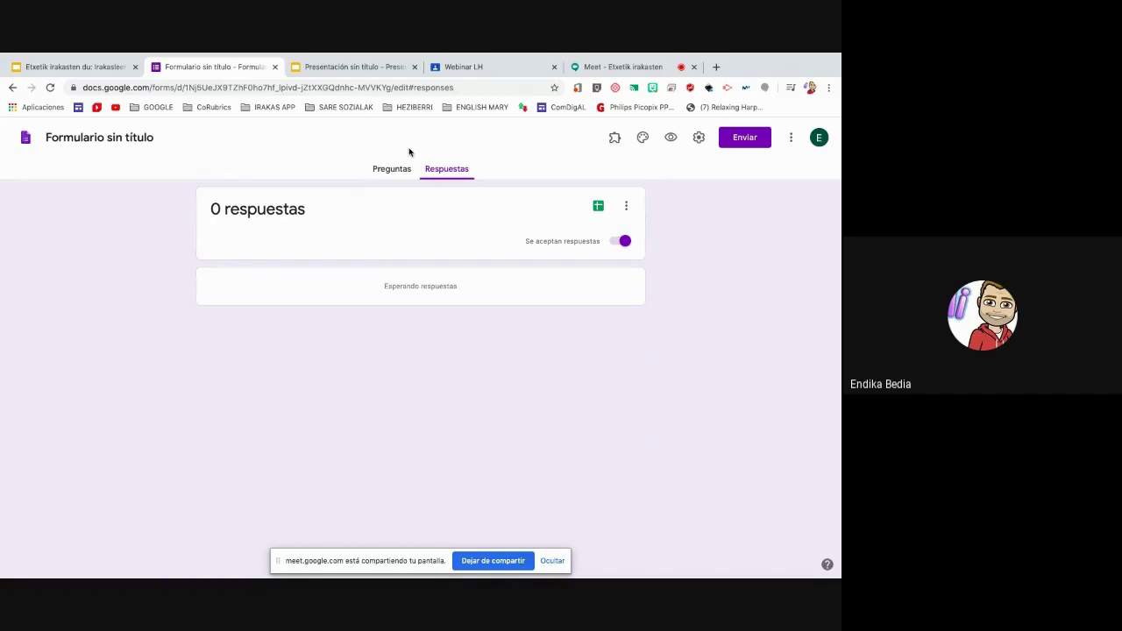
left_click(698, 138)
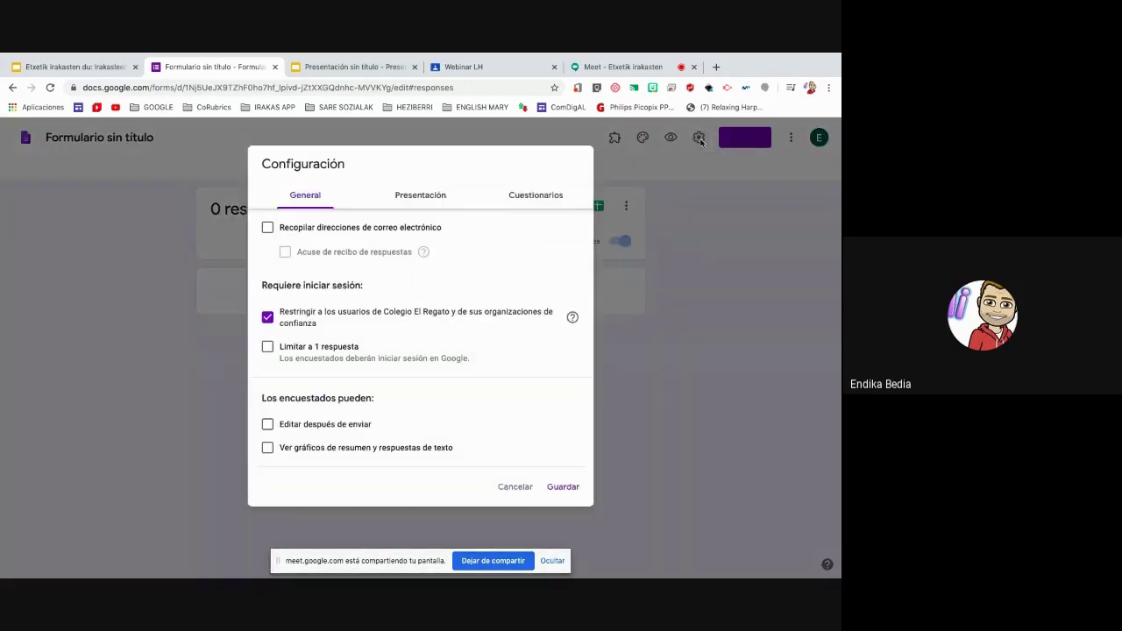
left_click(544, 198)
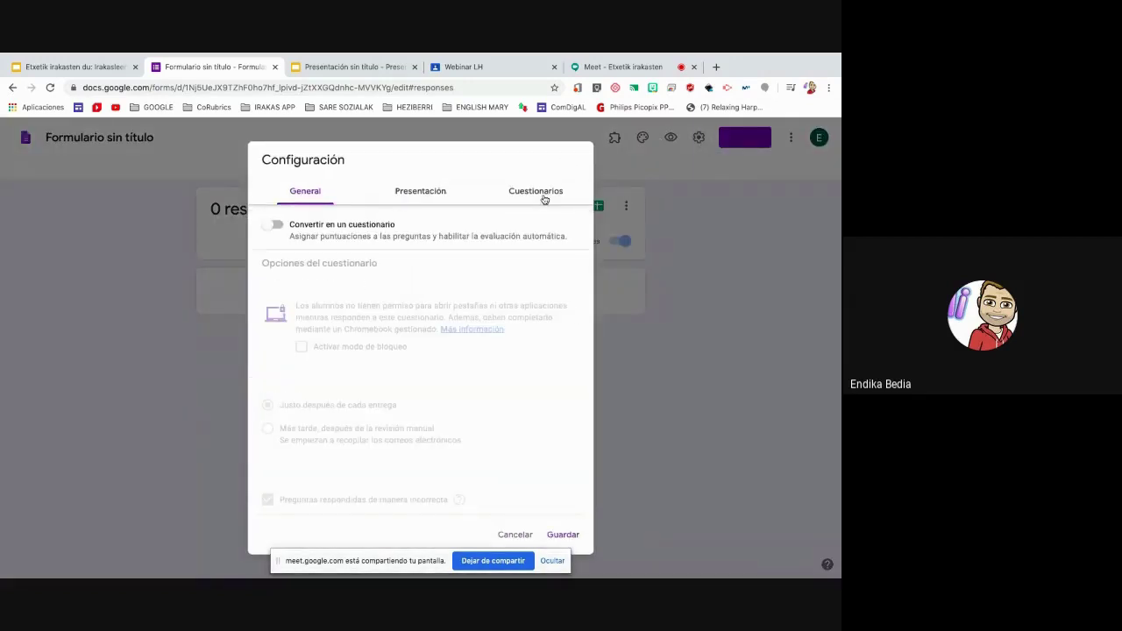
left_click(276, 227)
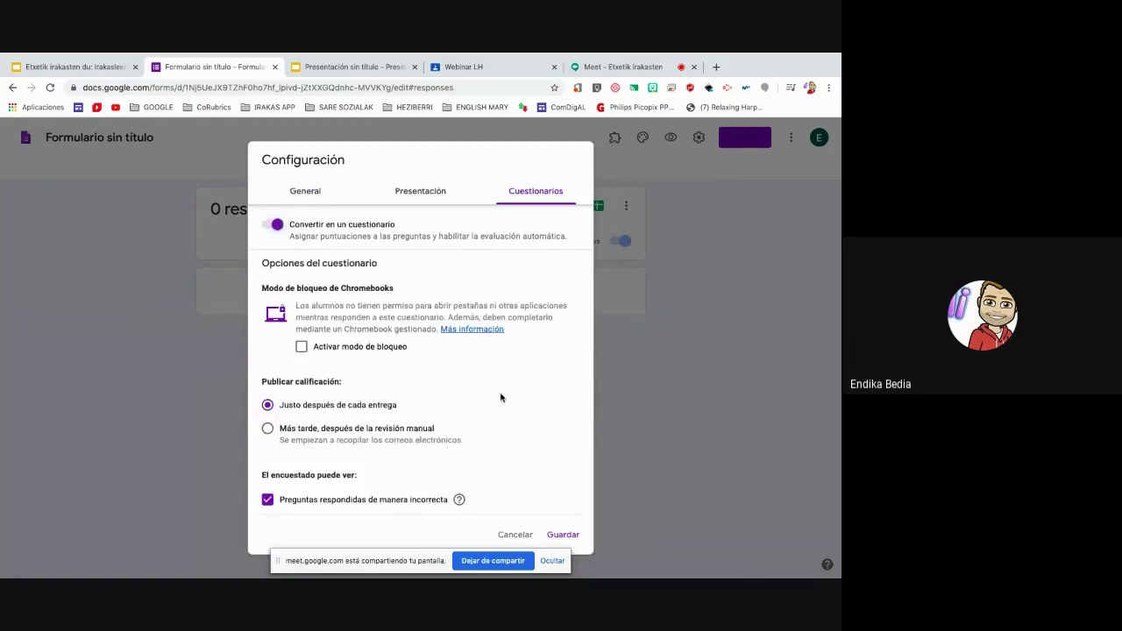
scroll(500, 397, "down", 1)
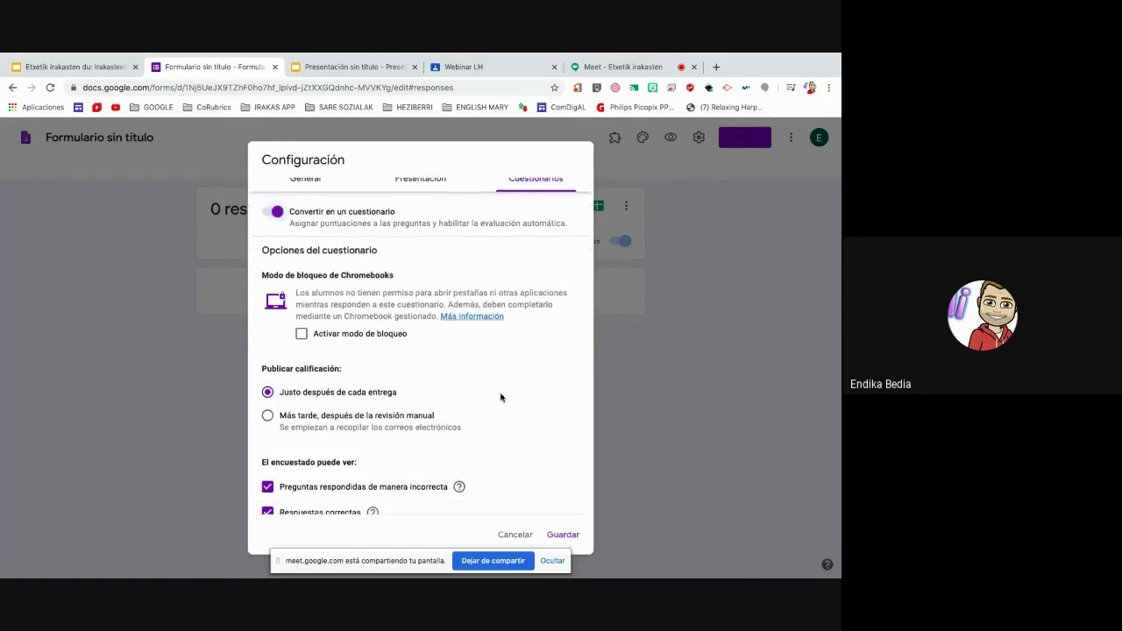
scroll(500, 398, "down", 3)
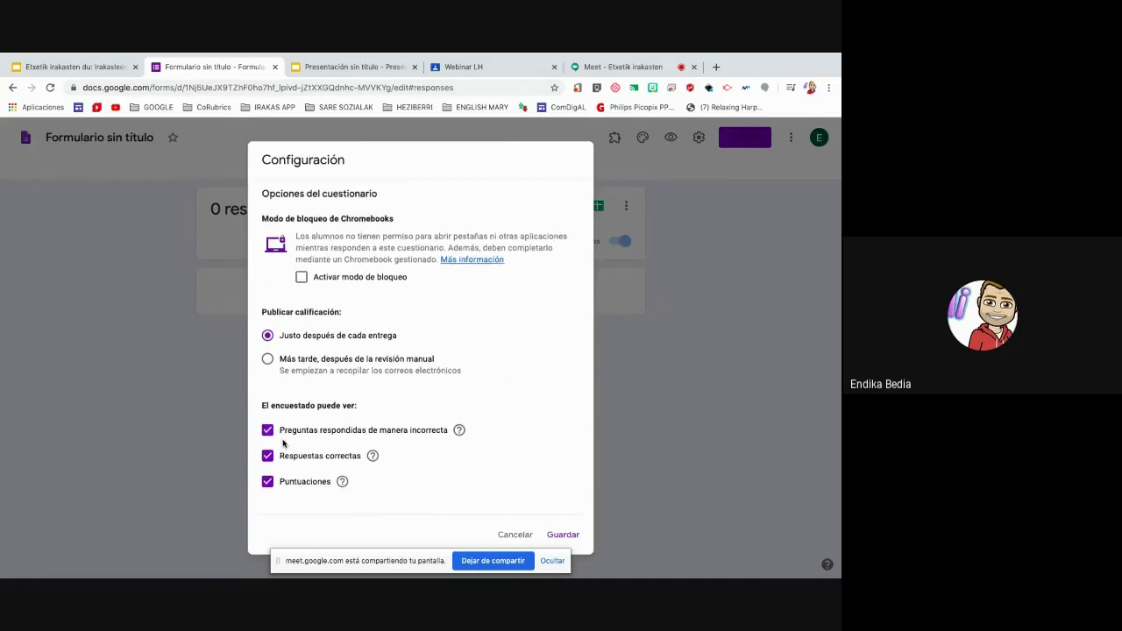
scroll(349, 336, "up", 1)
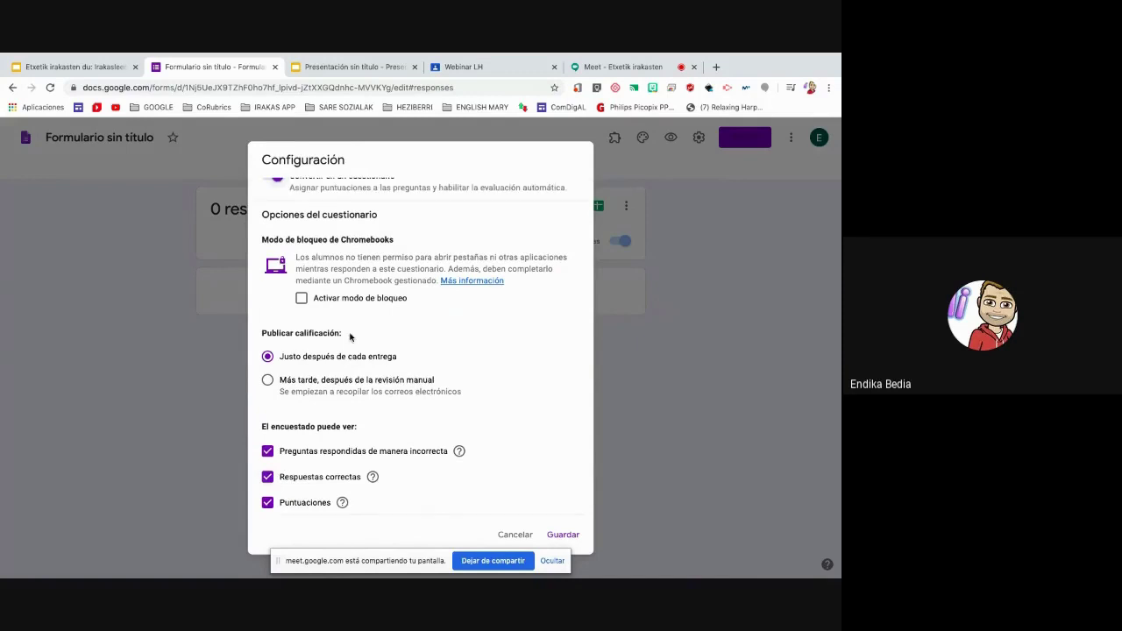
scroll(350, 336, "up", 1)
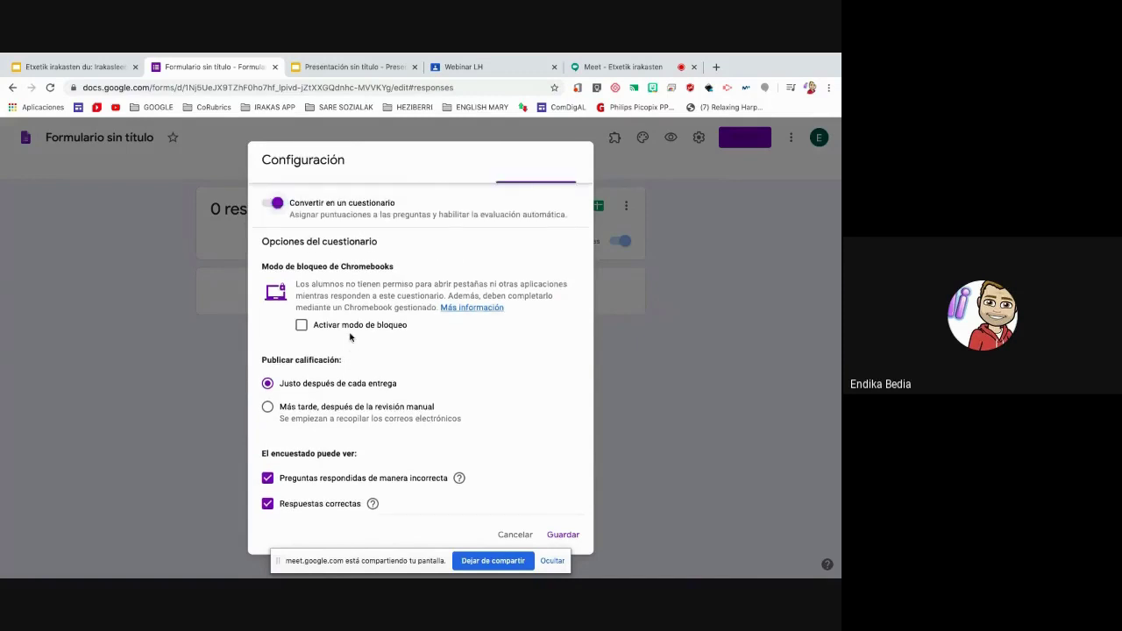
scroll(349, 336, "up", 1)
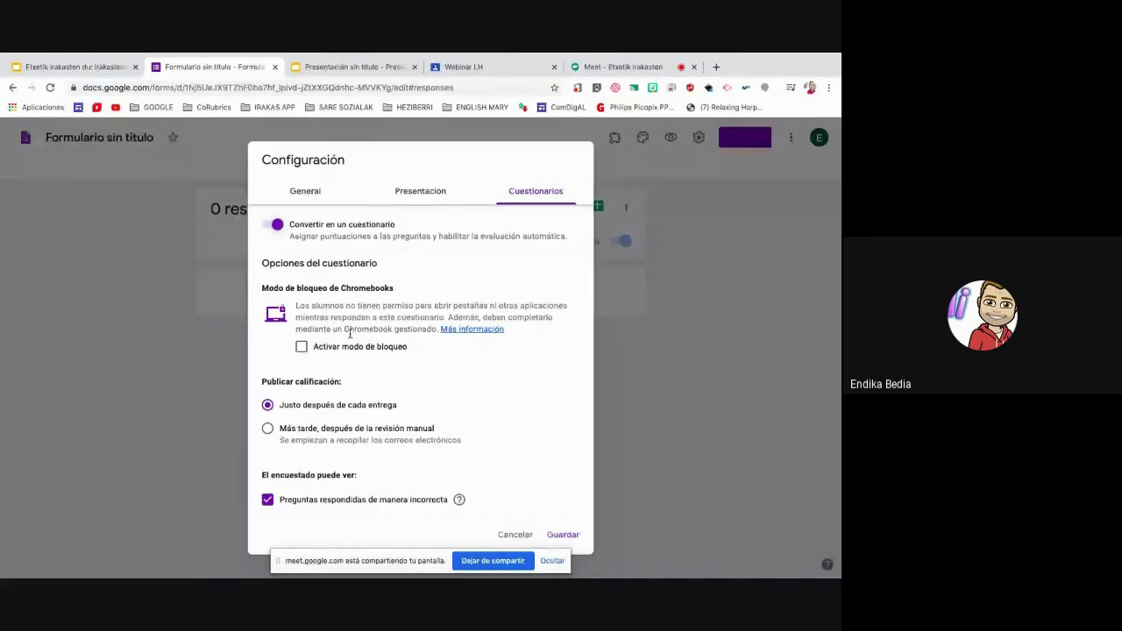
left_click(562, 534)
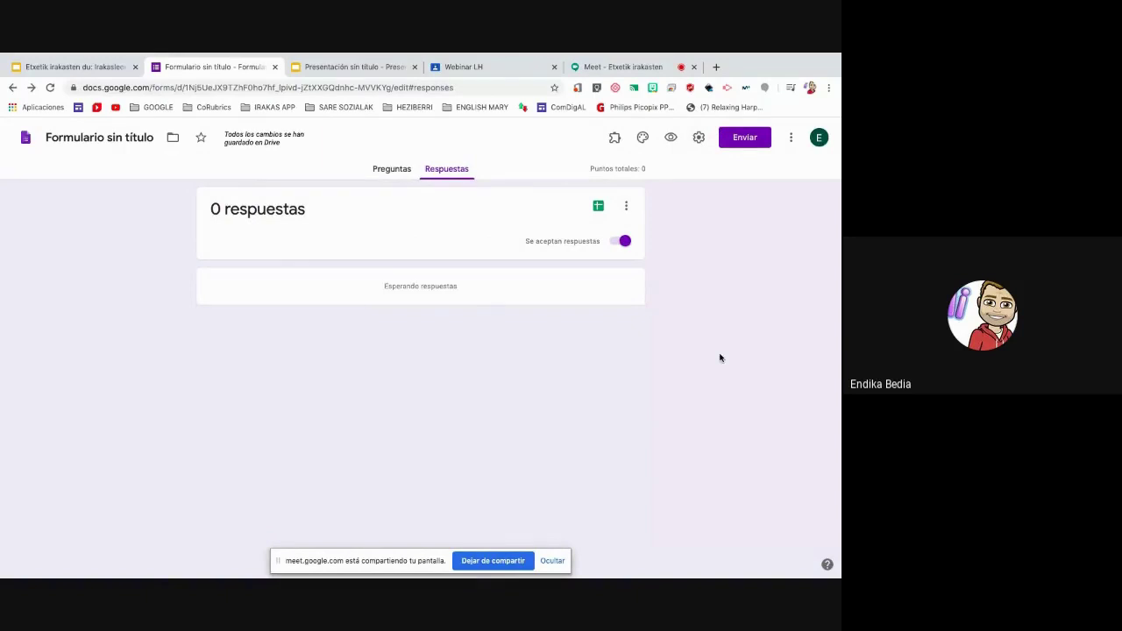
Step: Return to the form's questions and title the first question "zenbat urte dekozuz?"
left_click(382, 171)
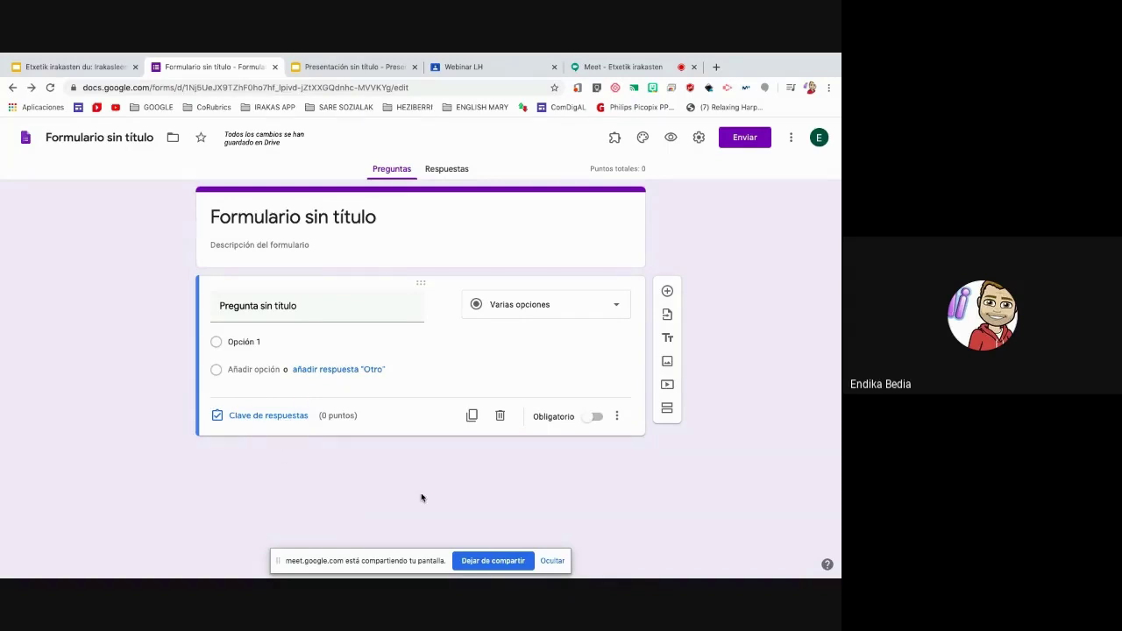
left_click(598, 313)
left_click(579, 296)
left_click(375, 314)
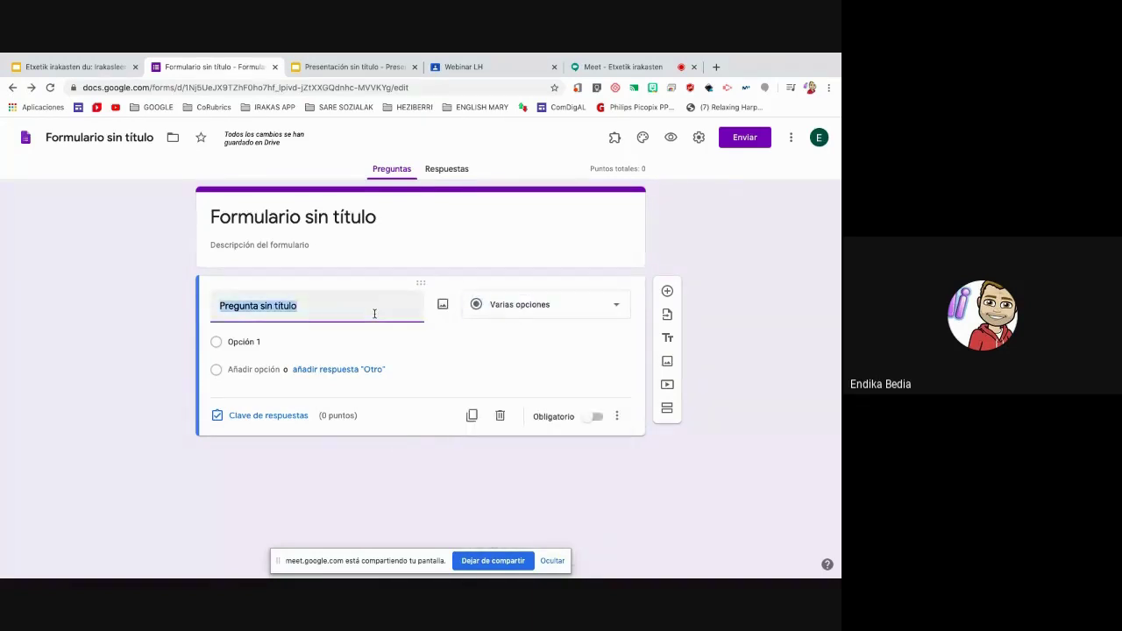
type("zenba")
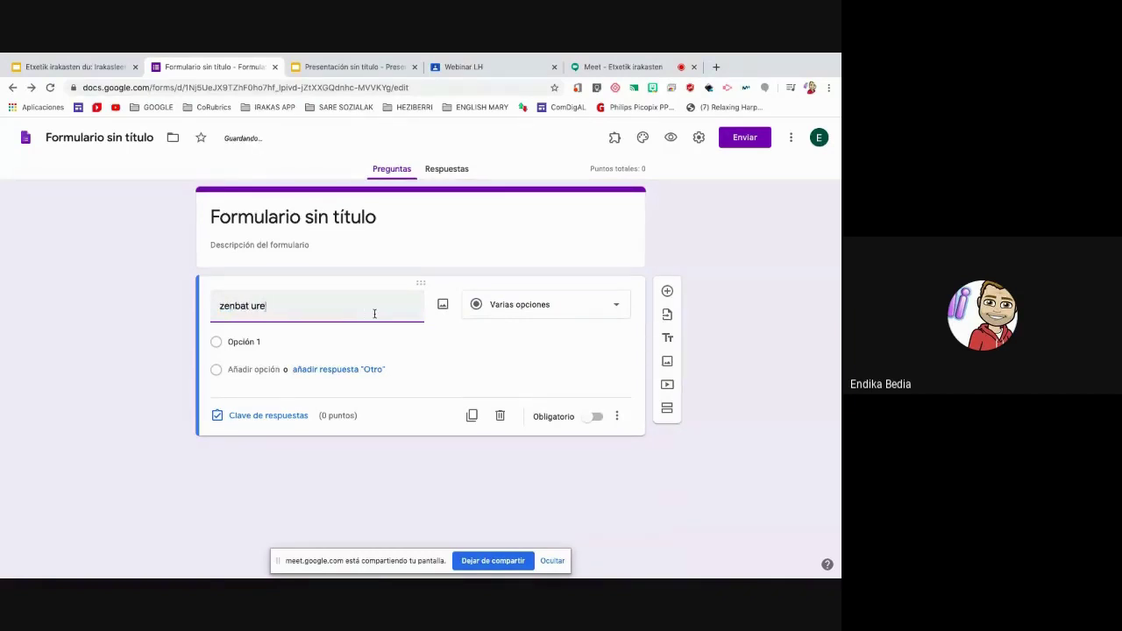
type("t urte dekozuz?")
Step: Give the "zenbat urte dekozuz?" question the answer options 4, 7 and 8, without an "Otro" answer
left_click(332, 335)
type("4")
left_click(312, 369)
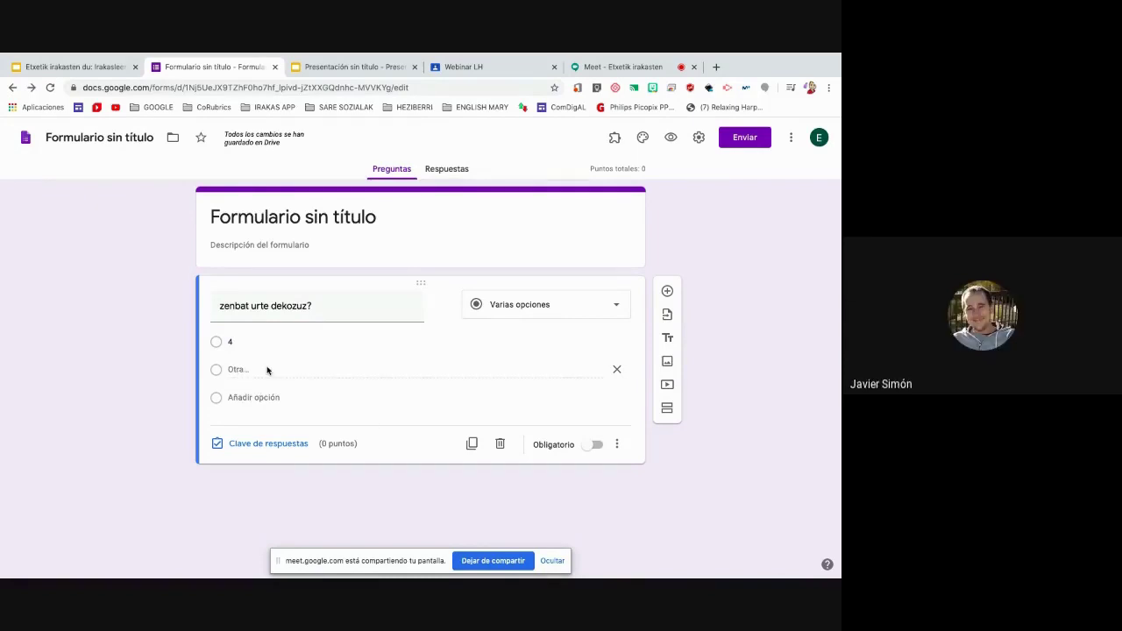
left_click(617, 369)
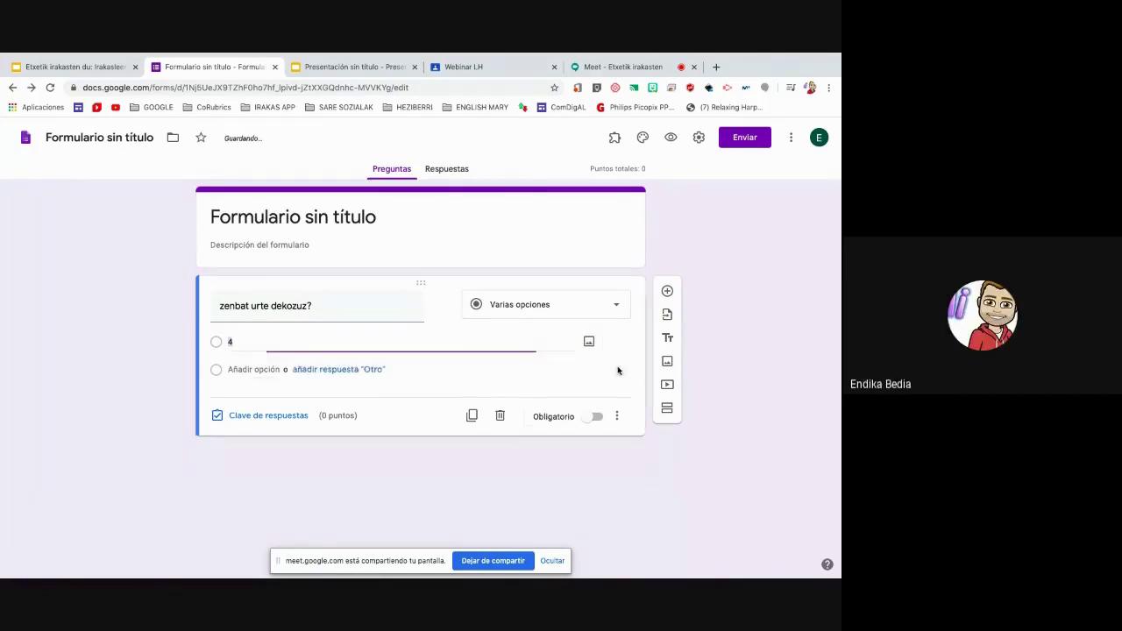
left_click(258, 369)
type("7")
left_click(237, 397)
type("8")
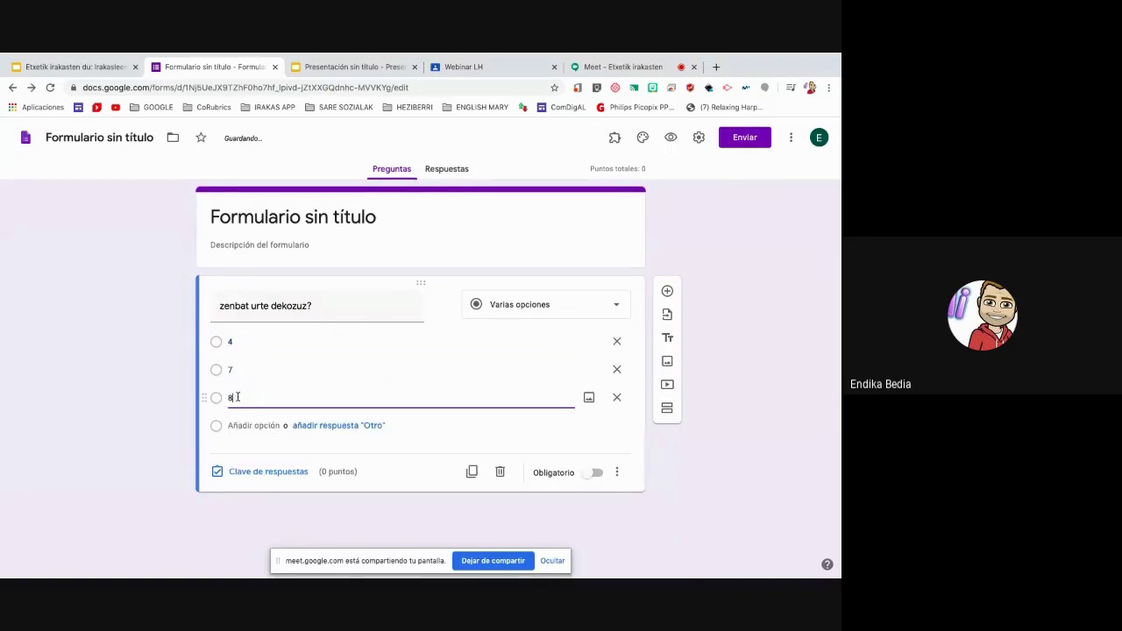
Step: Mark 7 as the correct answer in the question's answer key and make it worth 1 point
left_click(250, 472)
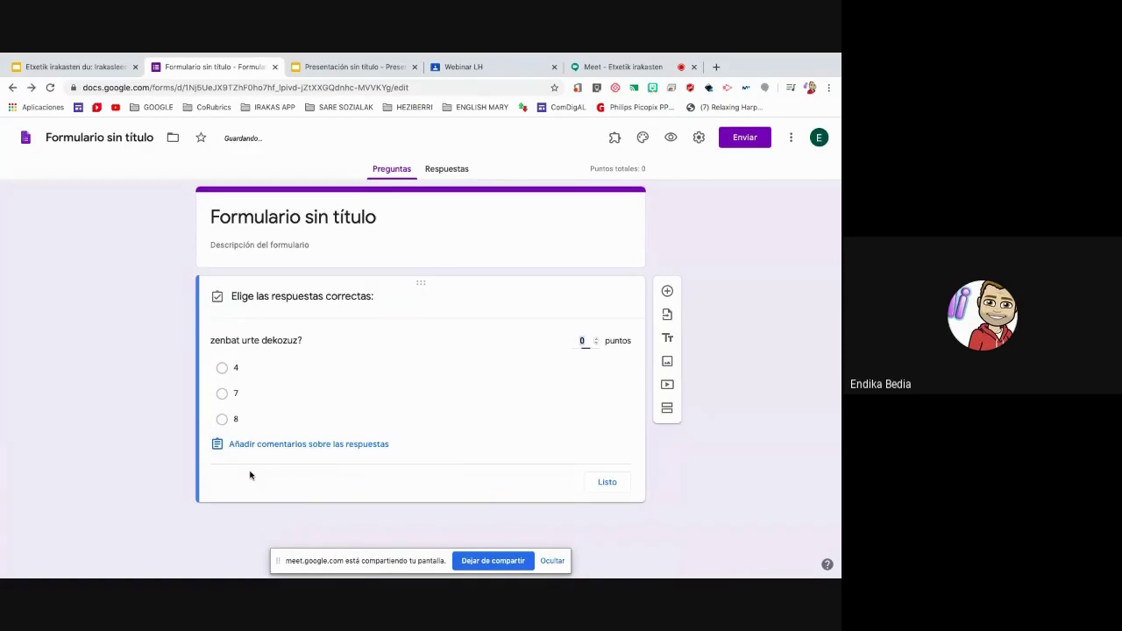
left_click(224, 395)
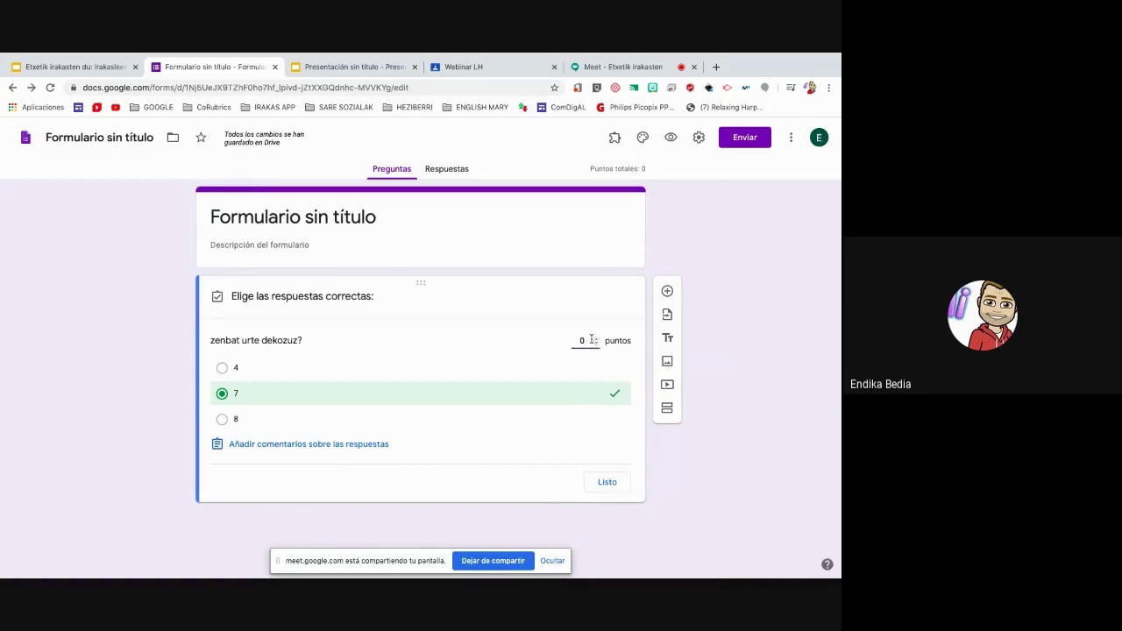
left_click(614, 485)
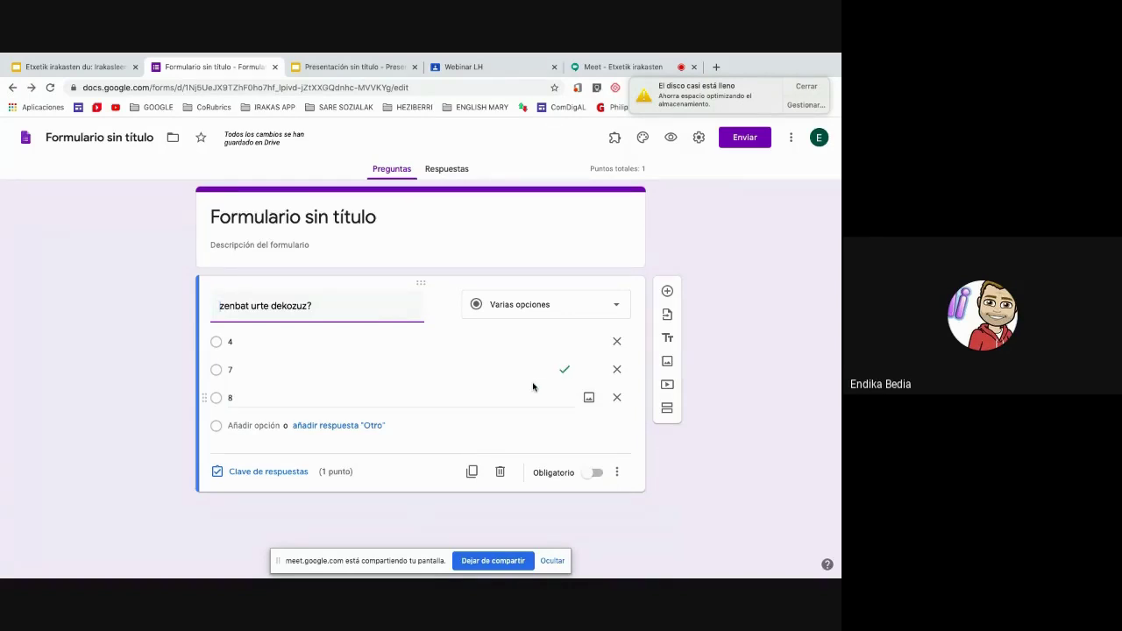
Step: Add a blank second question and, below it, insert the brown 376 sign found through a Google image search for "376"
left_click(667, 290)
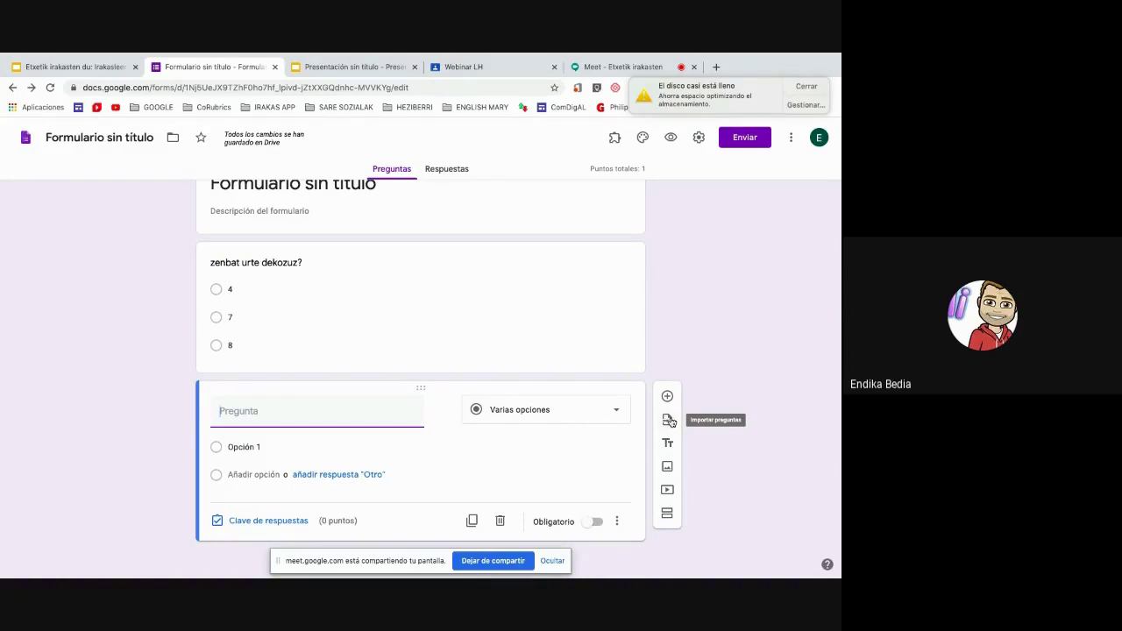
left_click(667, 466)
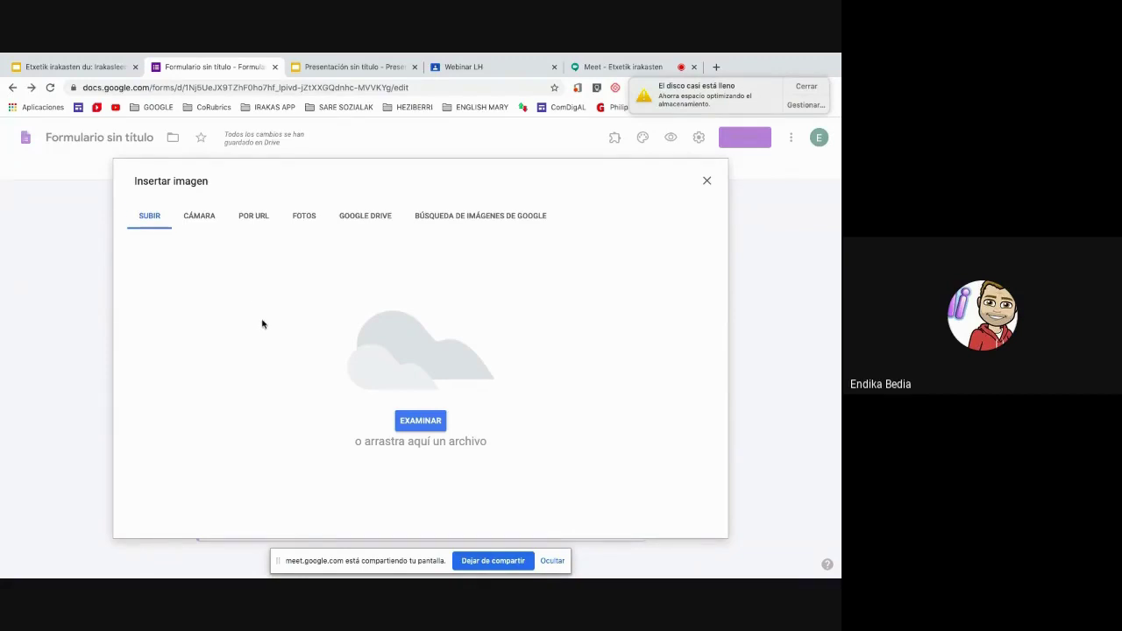
left_click(487, 217)
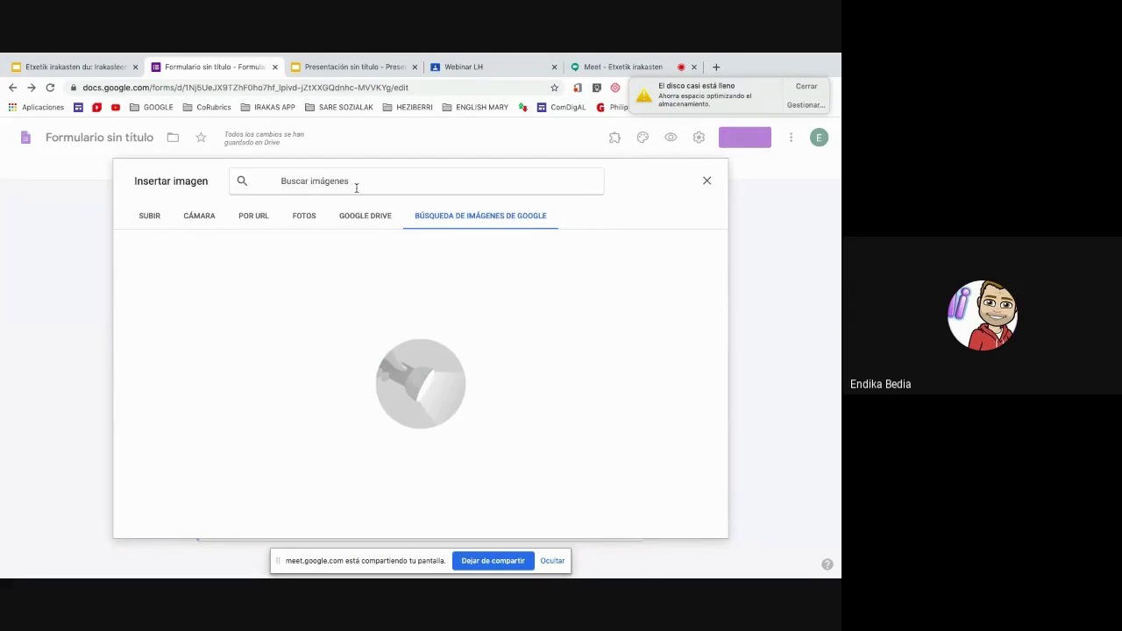
type("376")
key("Return")
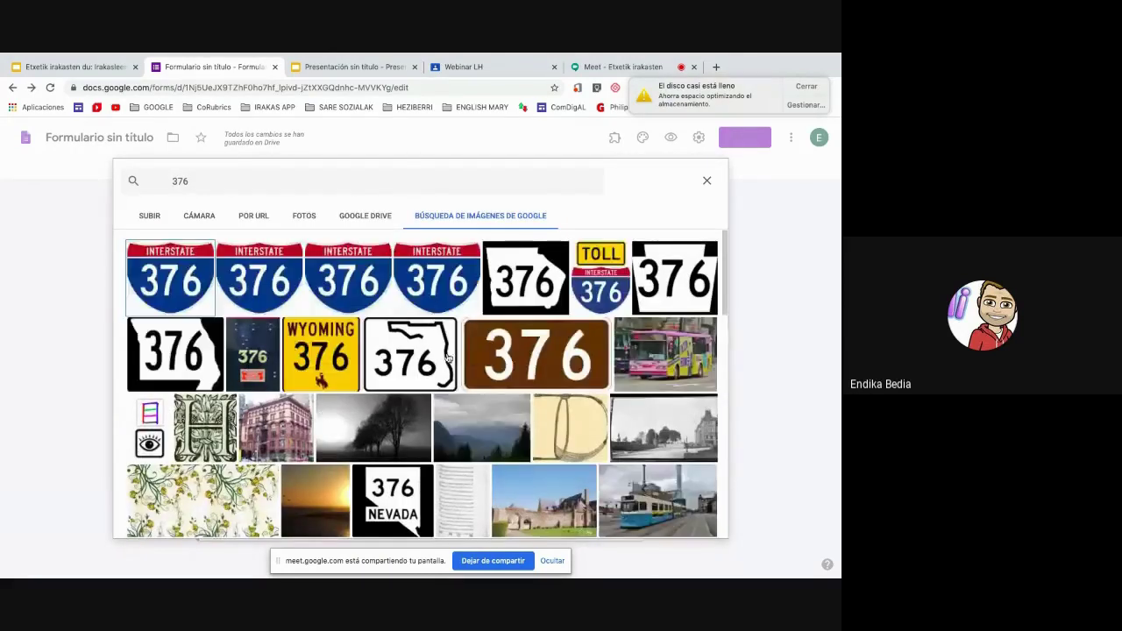
left_click(538, 372)
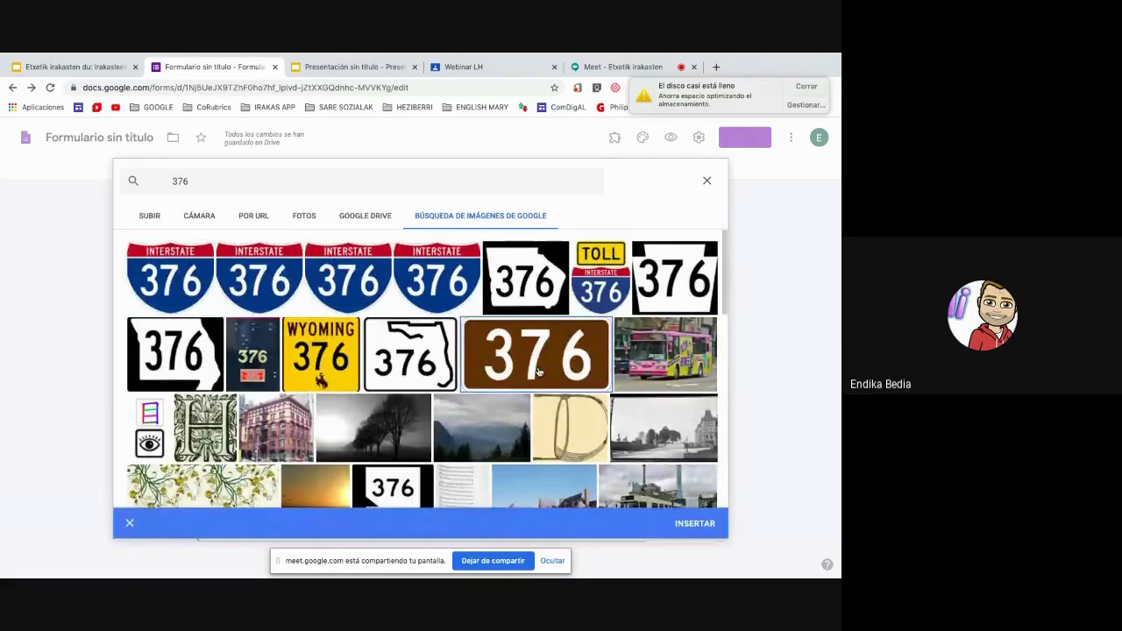
left_click(692, 526)
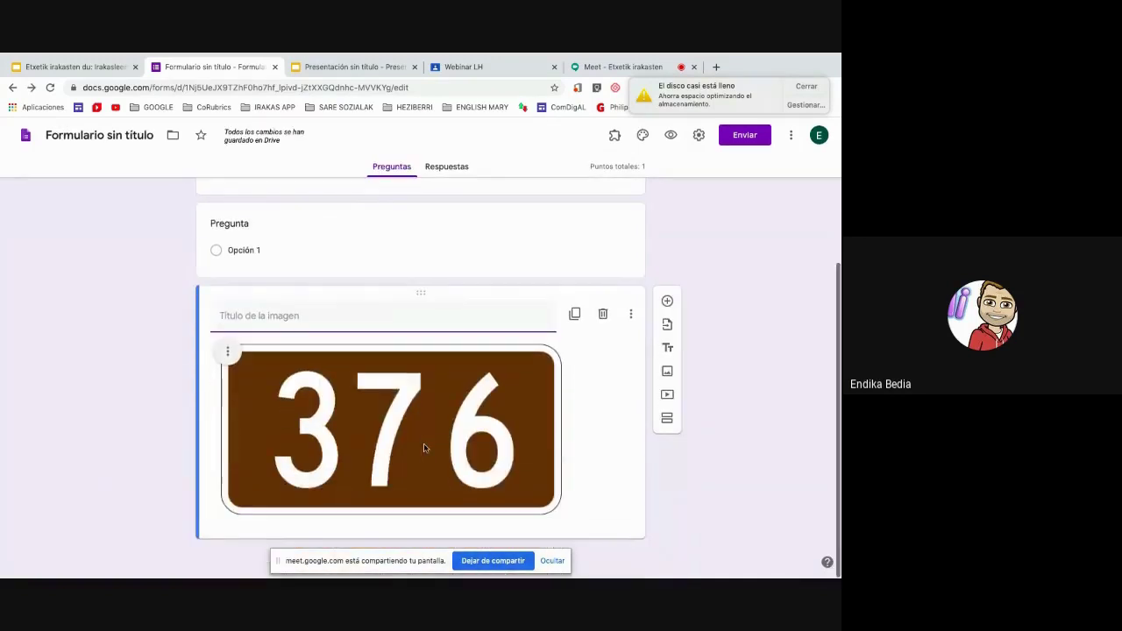
left_click(588, 491)
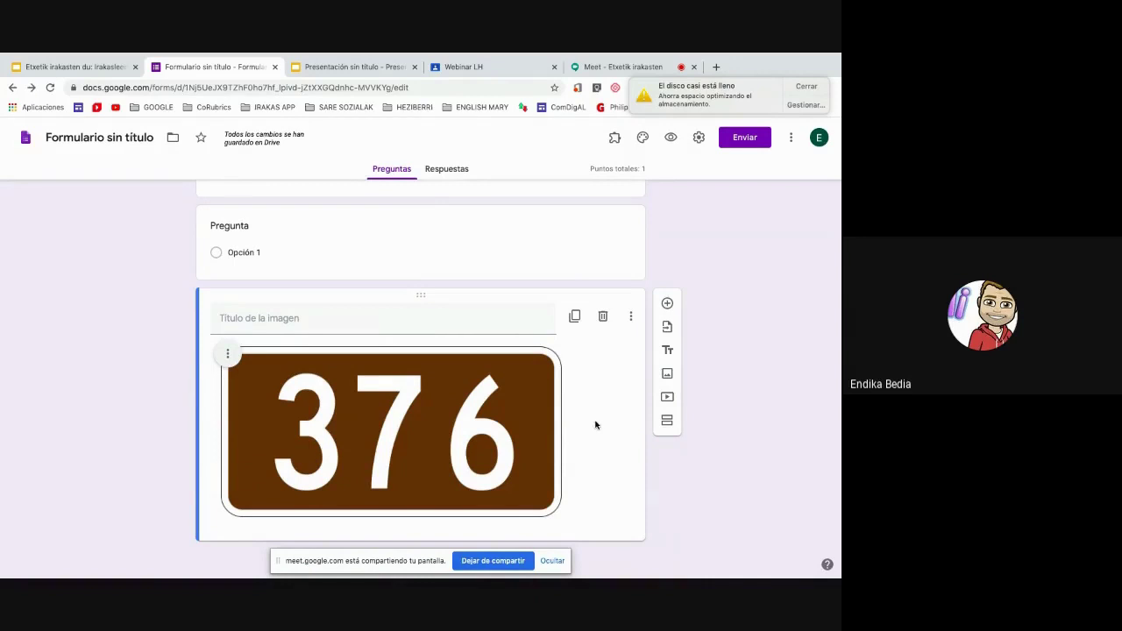
Step: Insert a blue Interstate 675 sign into the blank second question using a Google image search for "675"
left_click(468, 243)
left_click(442, 234)
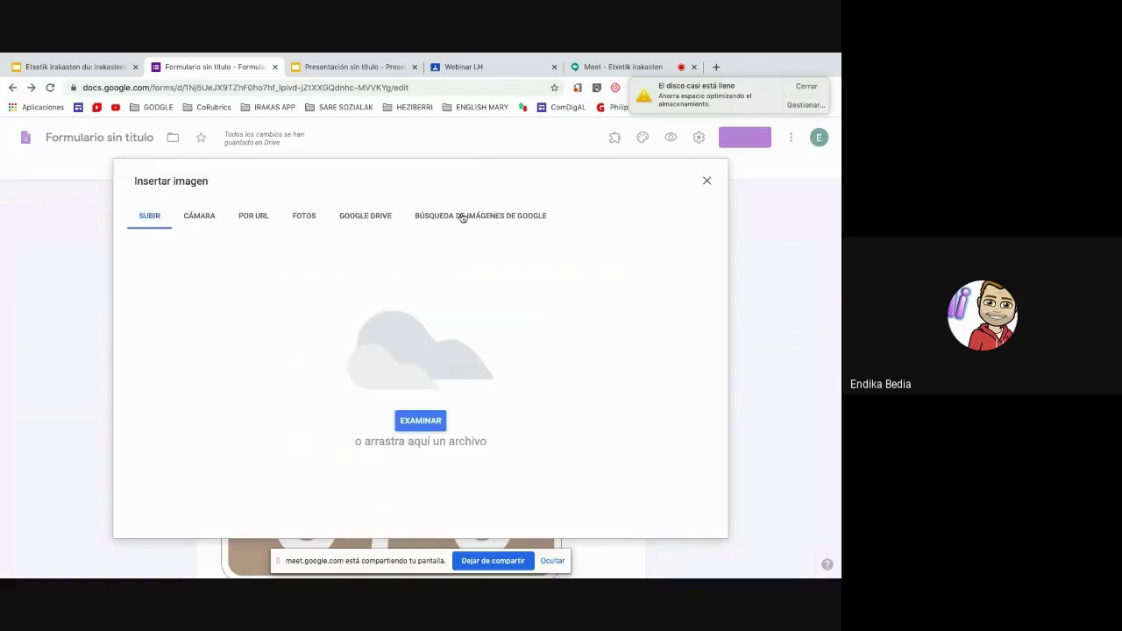
left_click(463, 216)
left_click(439, 183)
type("675")
key("Return")
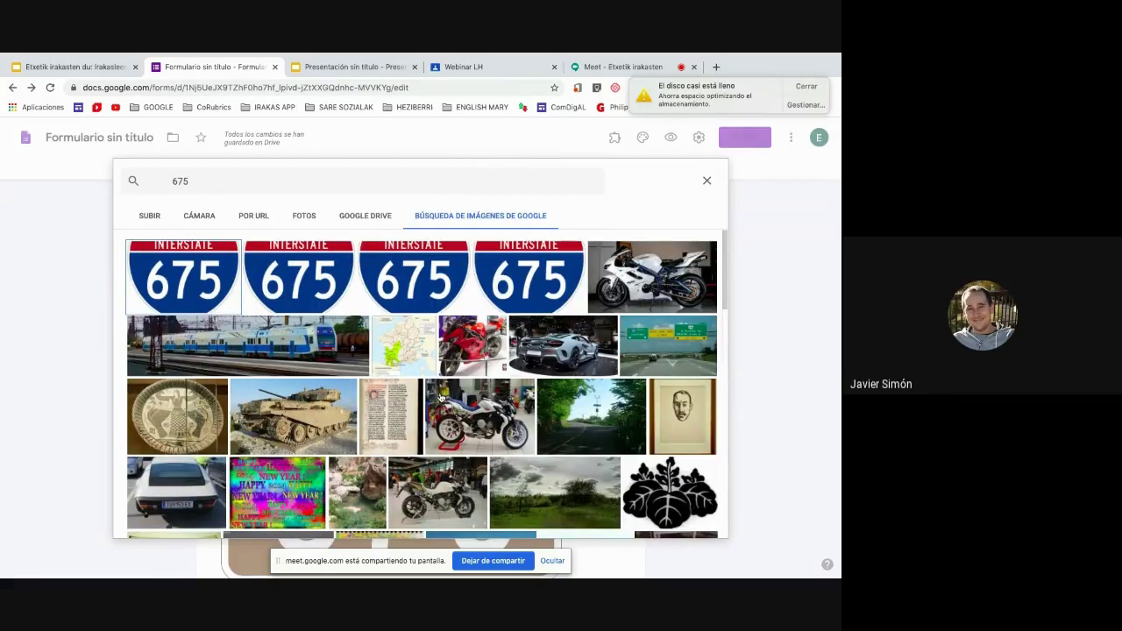
left_click(431, 286)
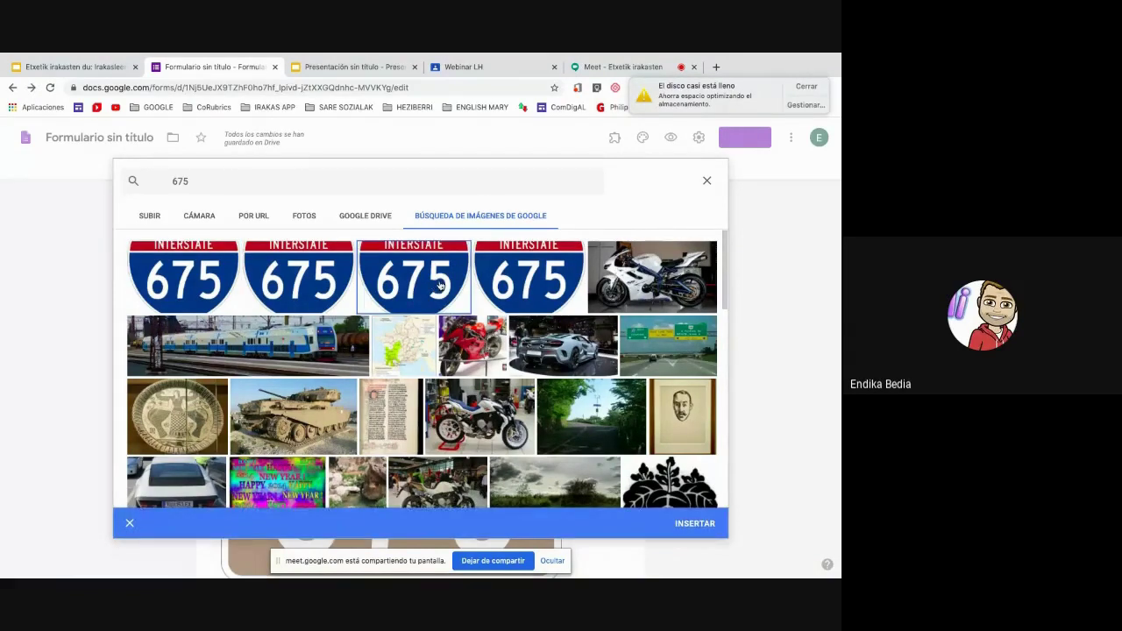
left_click(699, 526)
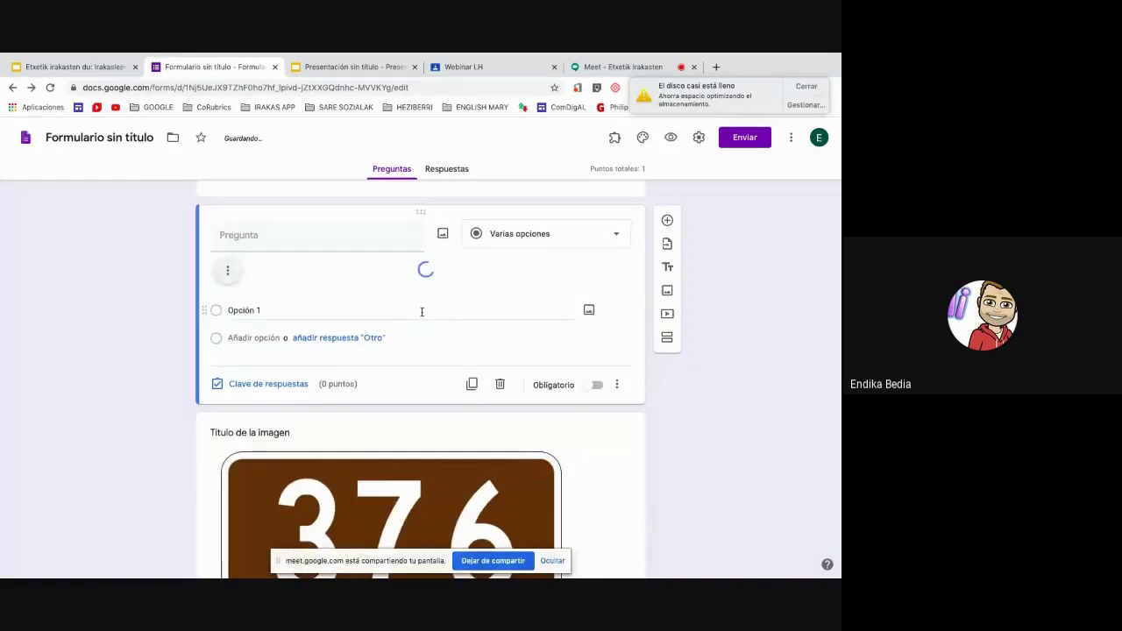
Step: Title the question with the 675 sign "zein zenbaki da hau"
scroll(393, 380, "down", 2)
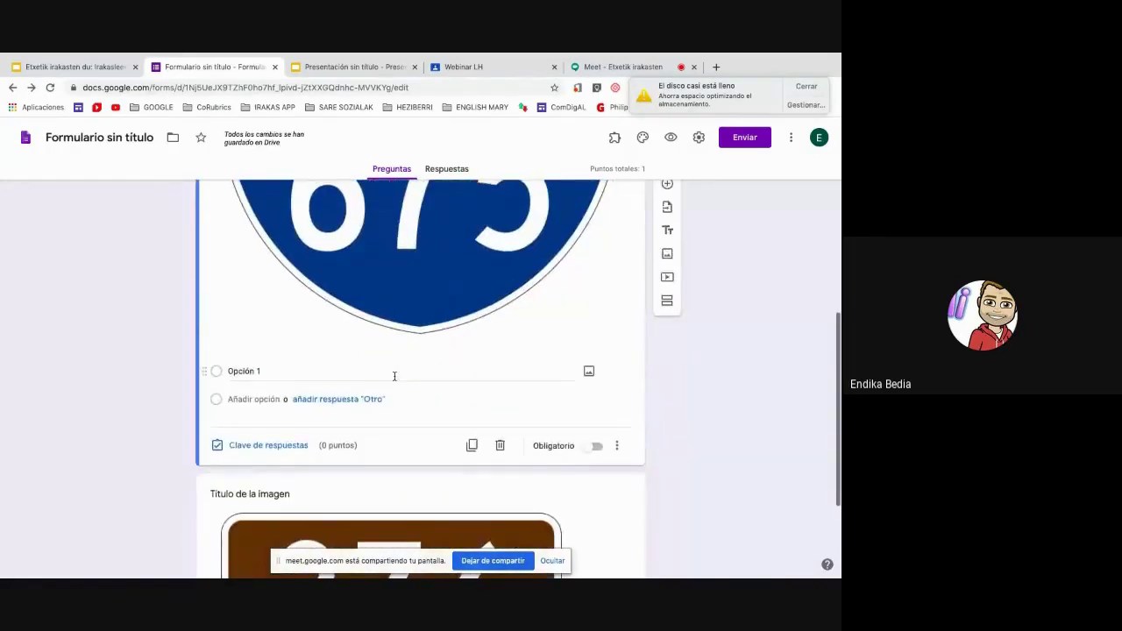
scroll(386, 359, "up", 3)
left_click(361, 303)
type("z")
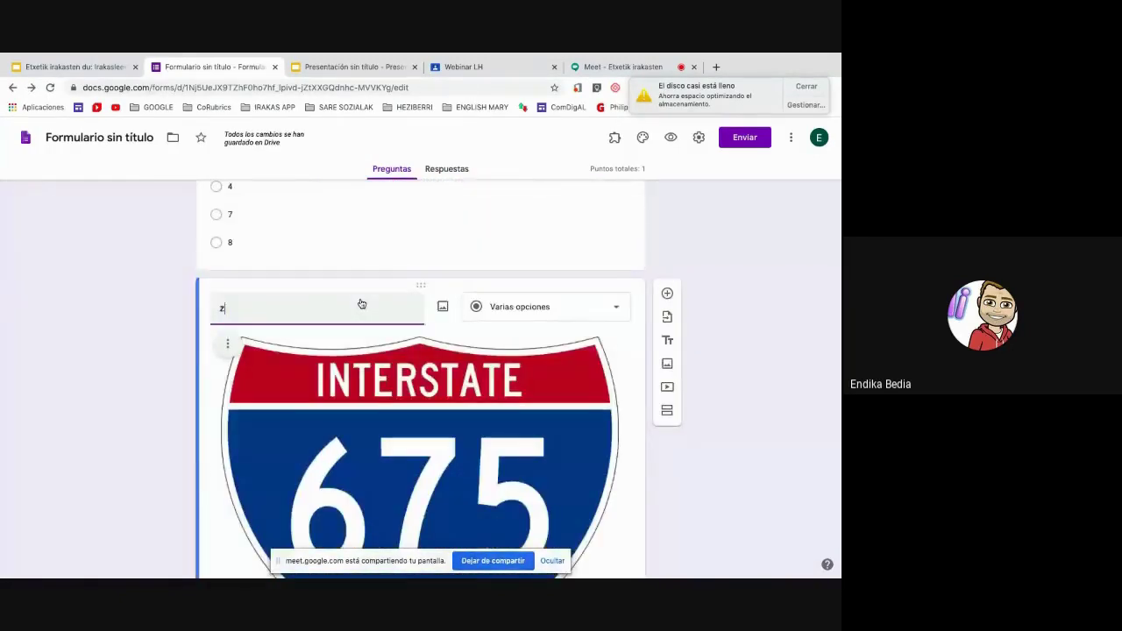
type("ein zenbaki da h")
Step: Set the answer type of the "zein zenbaki da hau" question to Varias opciones
scroll(361, 303, "down", 3)
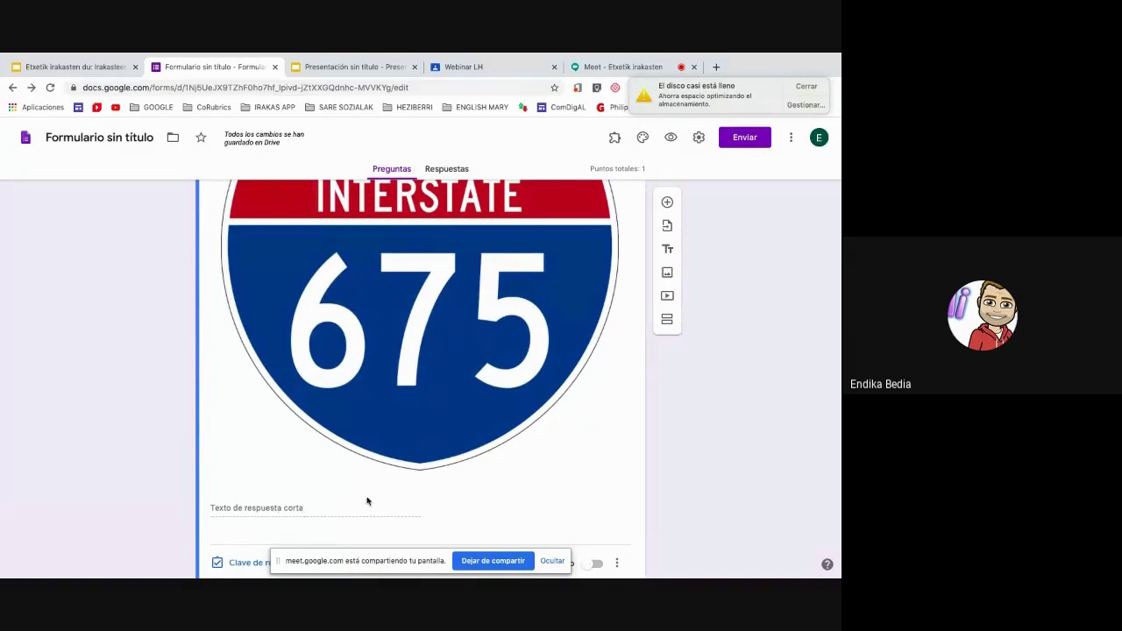
scroll(368, 500, "down", 2)
scroll(368, 501, "up", 5)
left_click(622, 274)
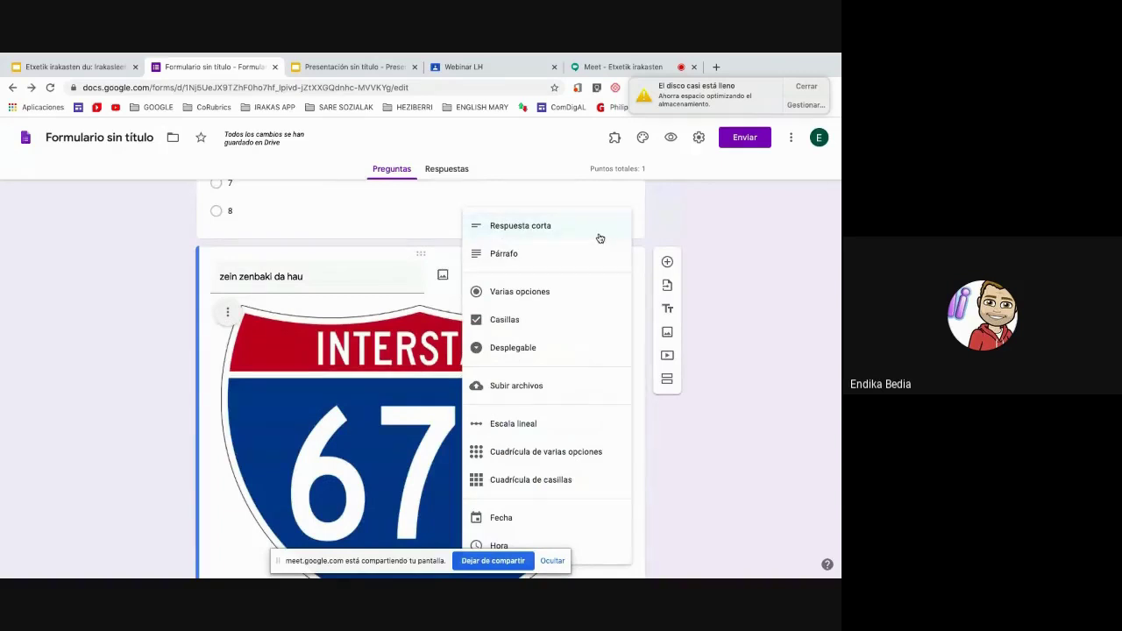
left_click(551, 292)
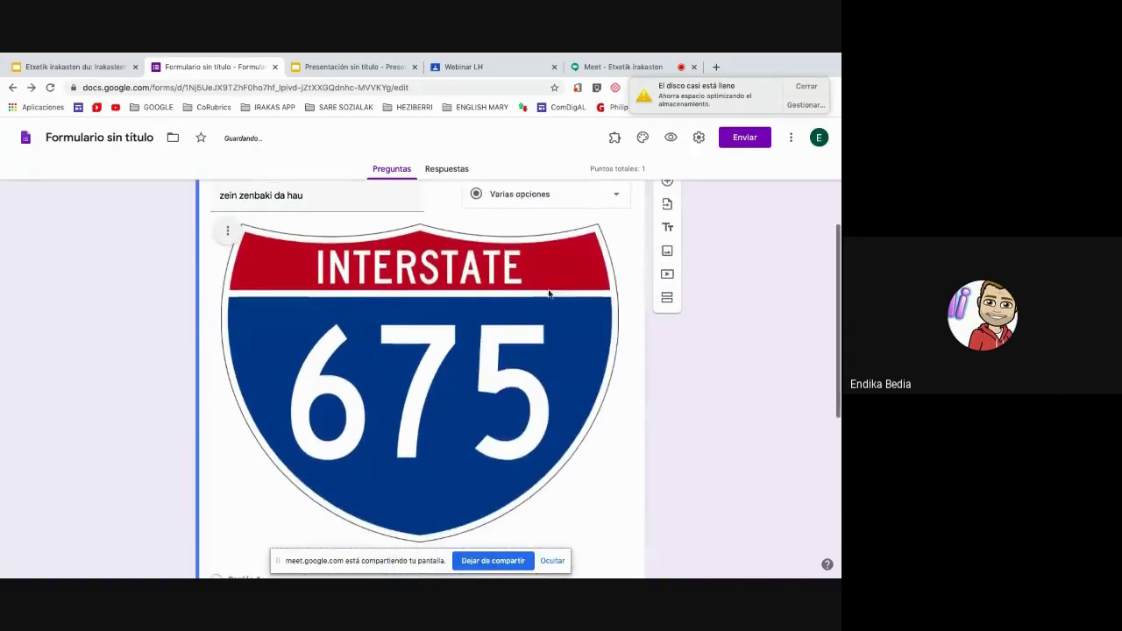
Step: Select the 376 sign image block, look at the YouTube video search for adding a video, and close it without choosing one
triple_click(368, 237)
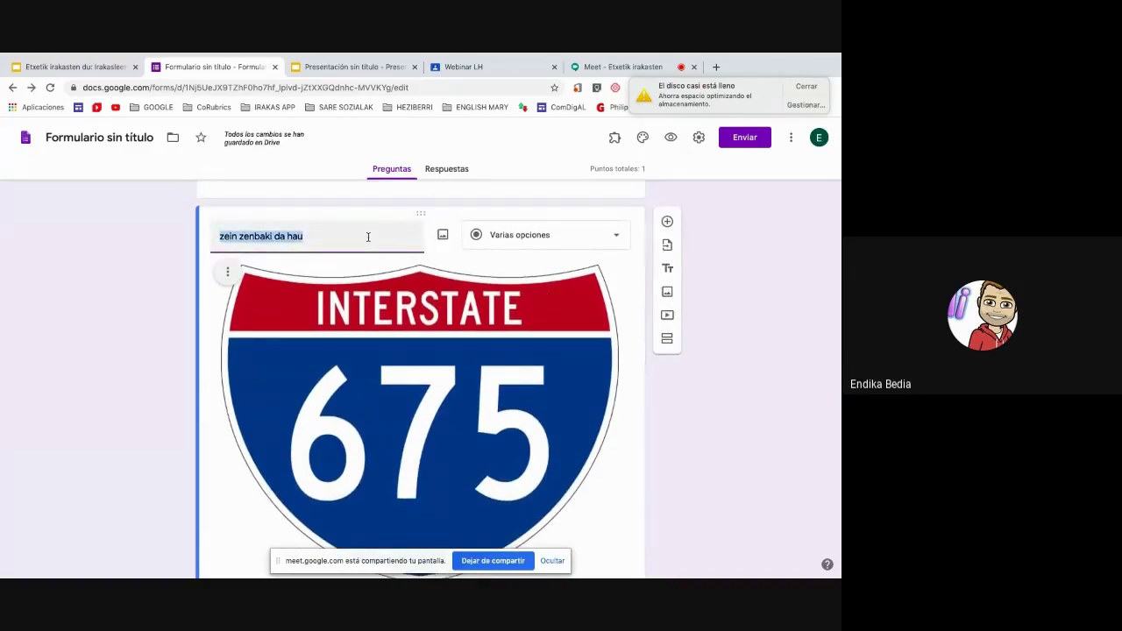
scroll(295, 483, "down", 3)
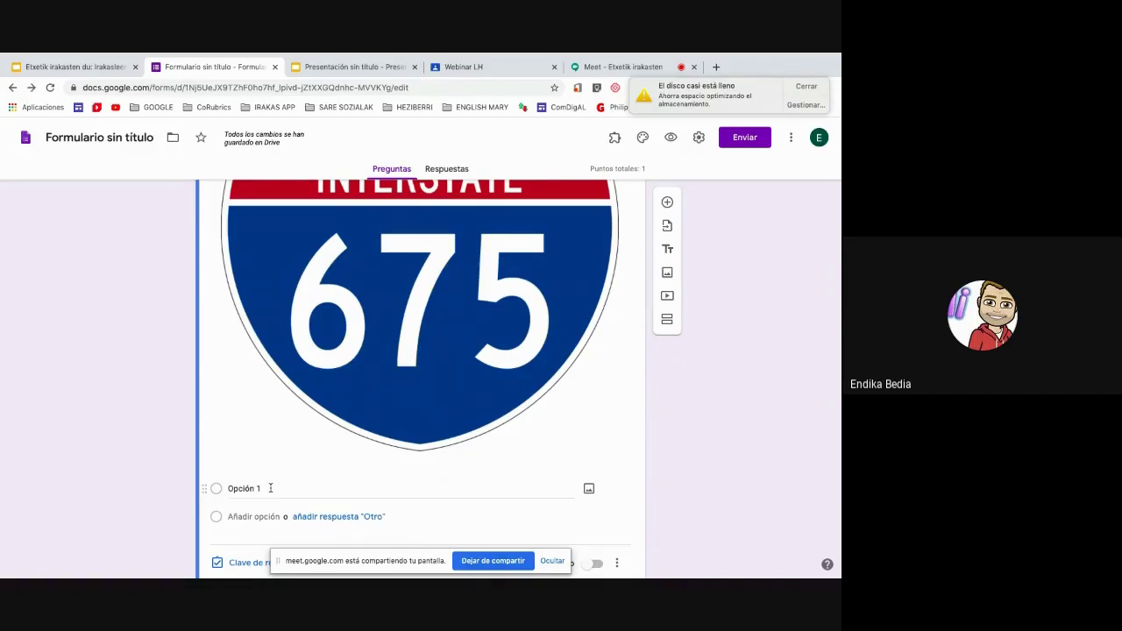
scroll(271, 489, "up", 2)
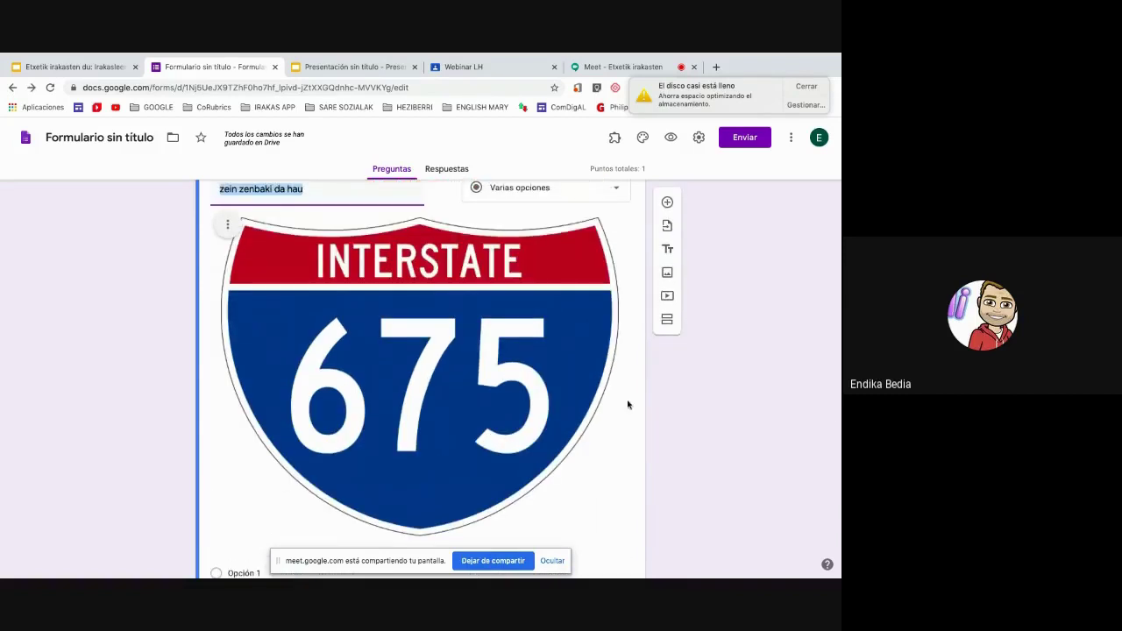
scroll(622, 412, "down", 8)
left_click(616, 421)
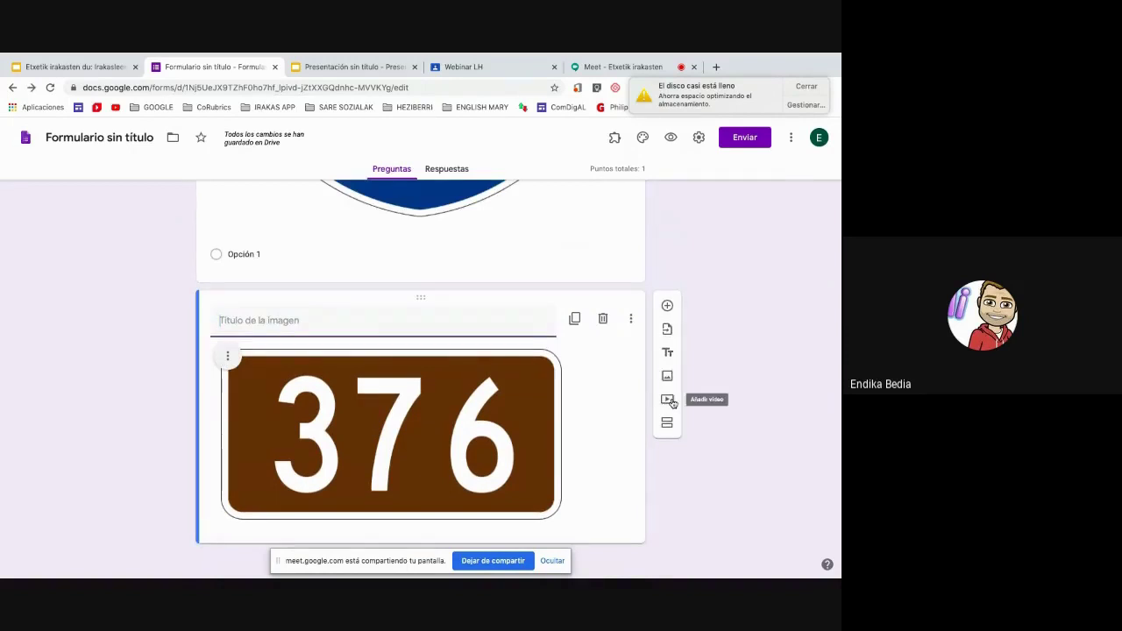
left_click(668, 400)
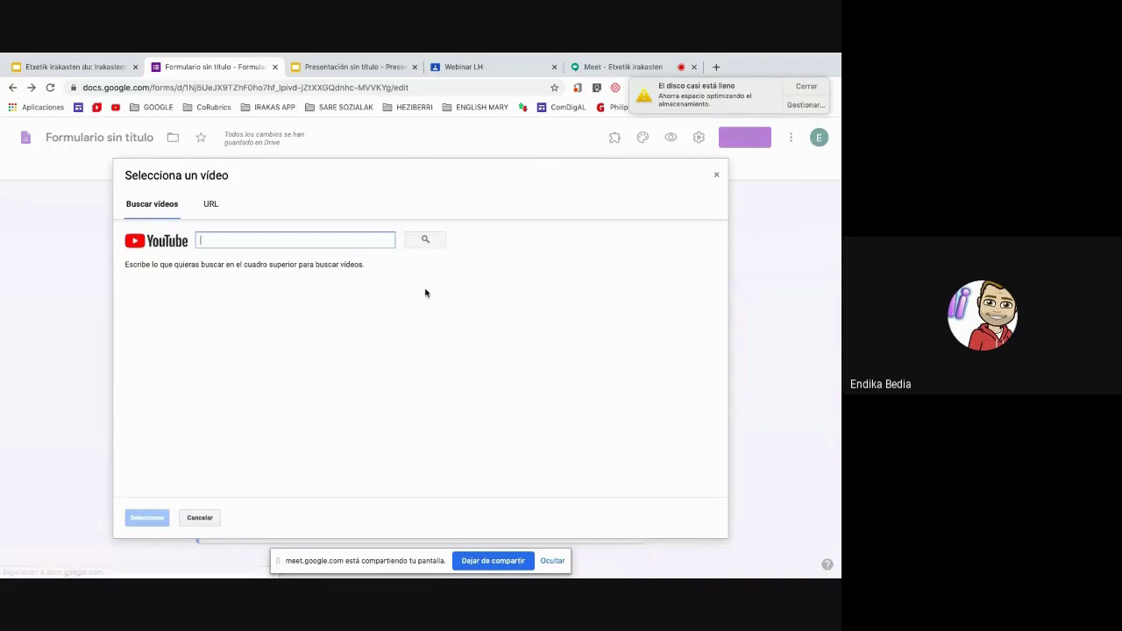
left_click(717, 176)
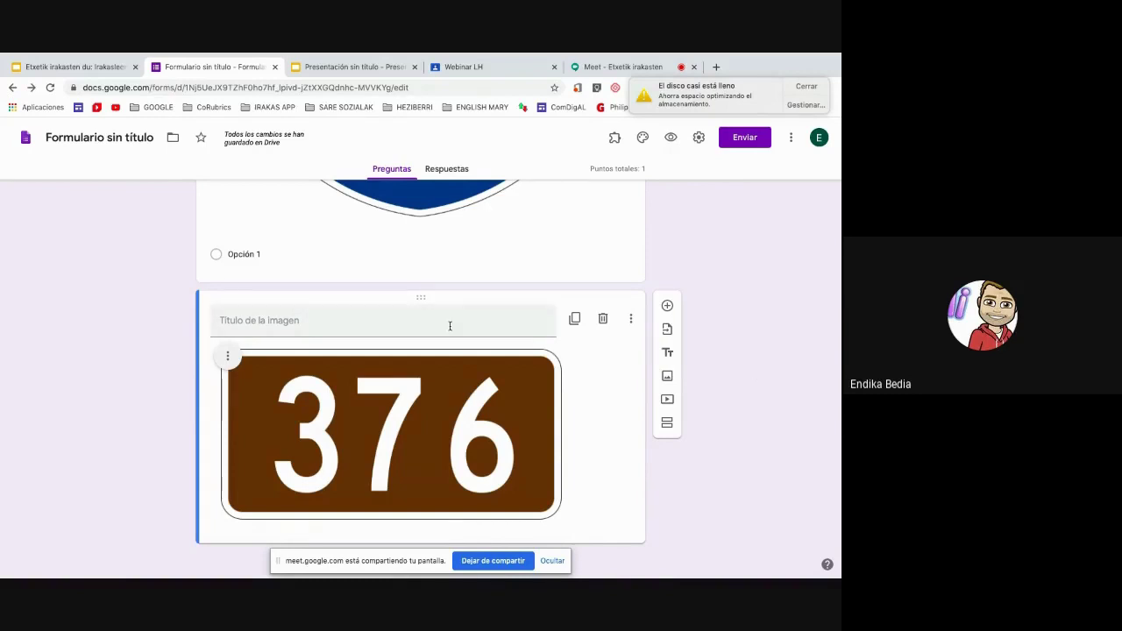
Step: Switch to the teacher guide presentation, advance to the "Classroom-en gehitu ataza bat" slide and leave presentation mode
left_click(93, 70)
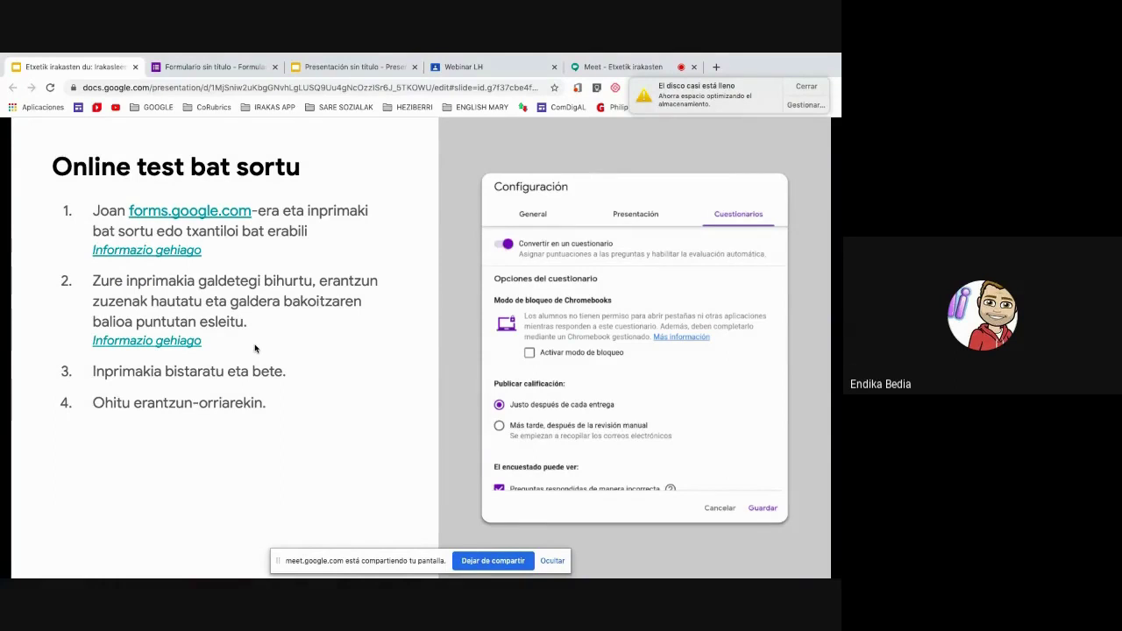
left_click(806, 87)
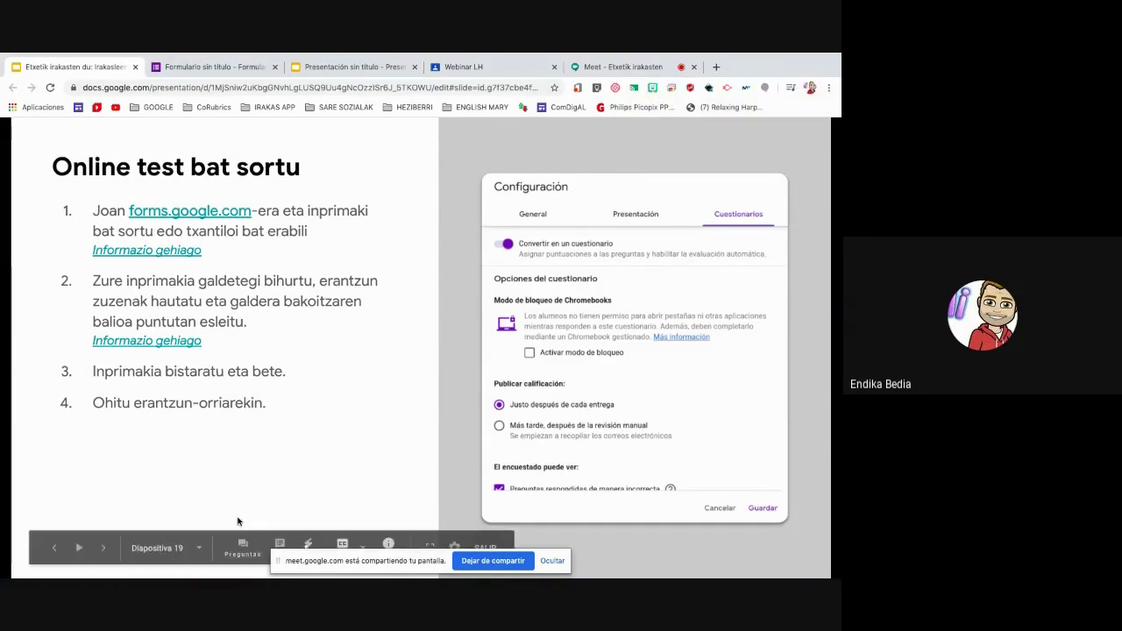
left_click(103, 548)
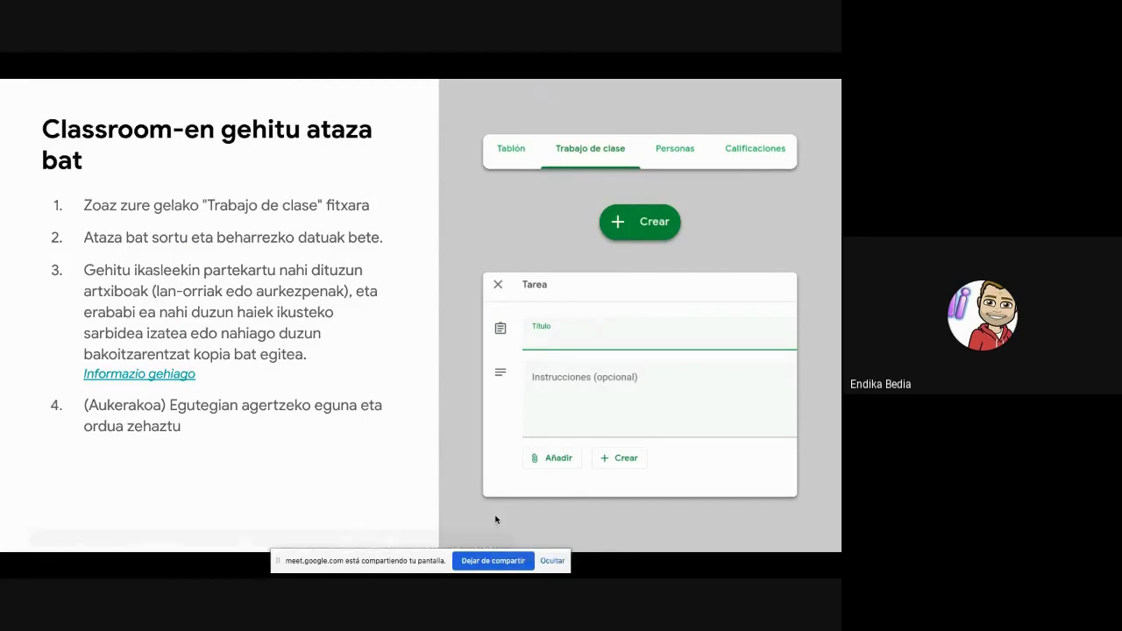
left_click(485, 546)
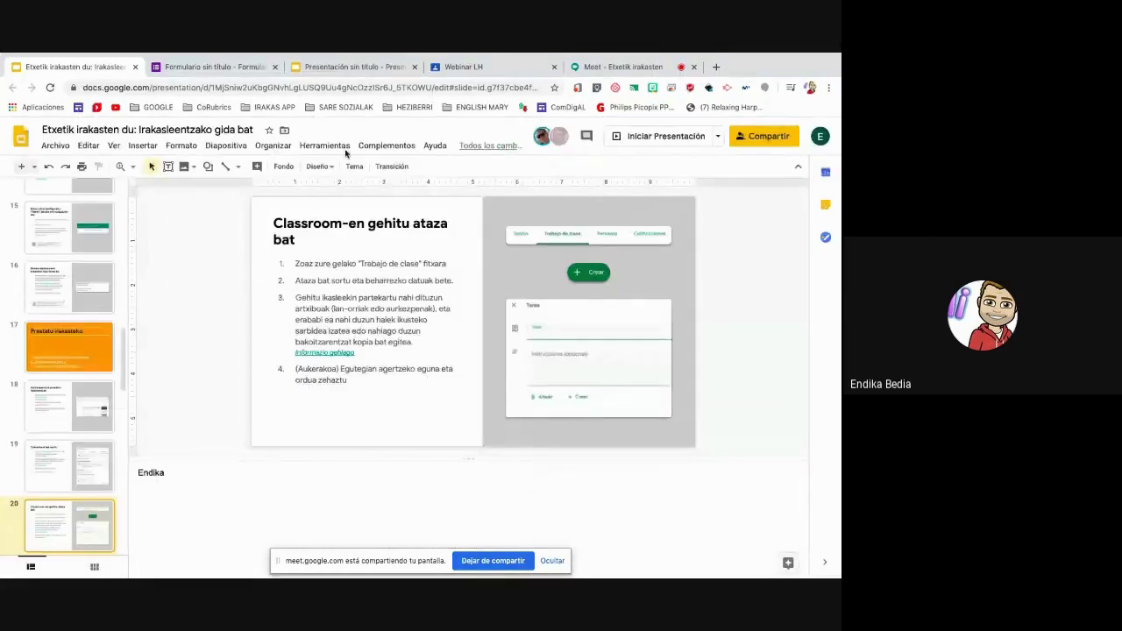
Step: Switch to Google Classroom, reopen the Webinar class from the class list and show its Trabajo de clase page
left_click(484, 67)
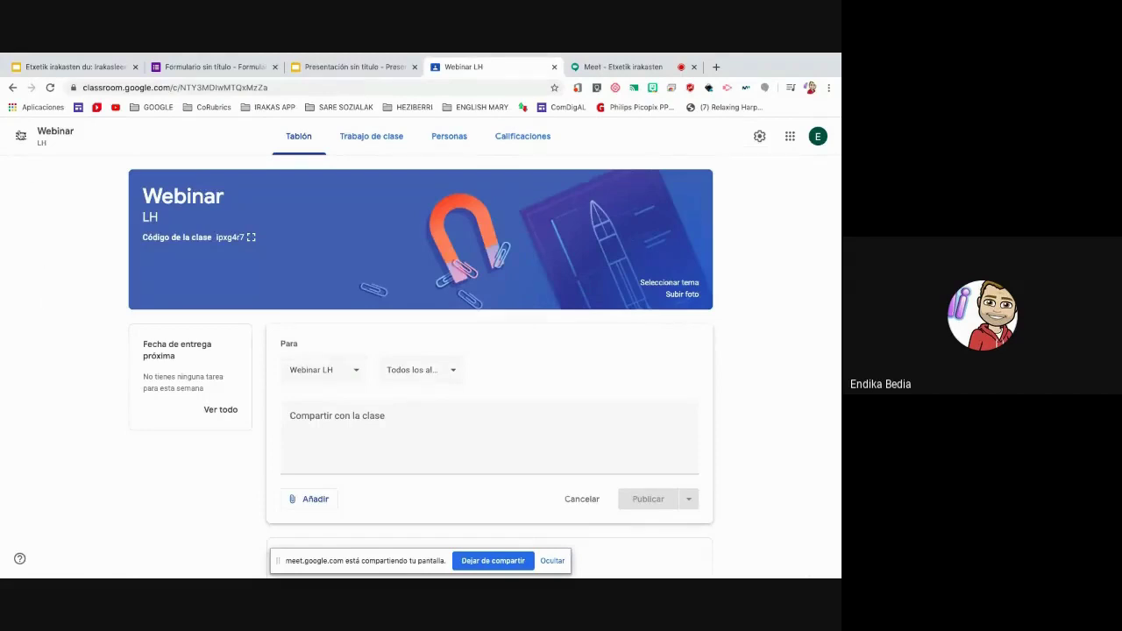
left_click(21, 136)
left_click(50, 139)
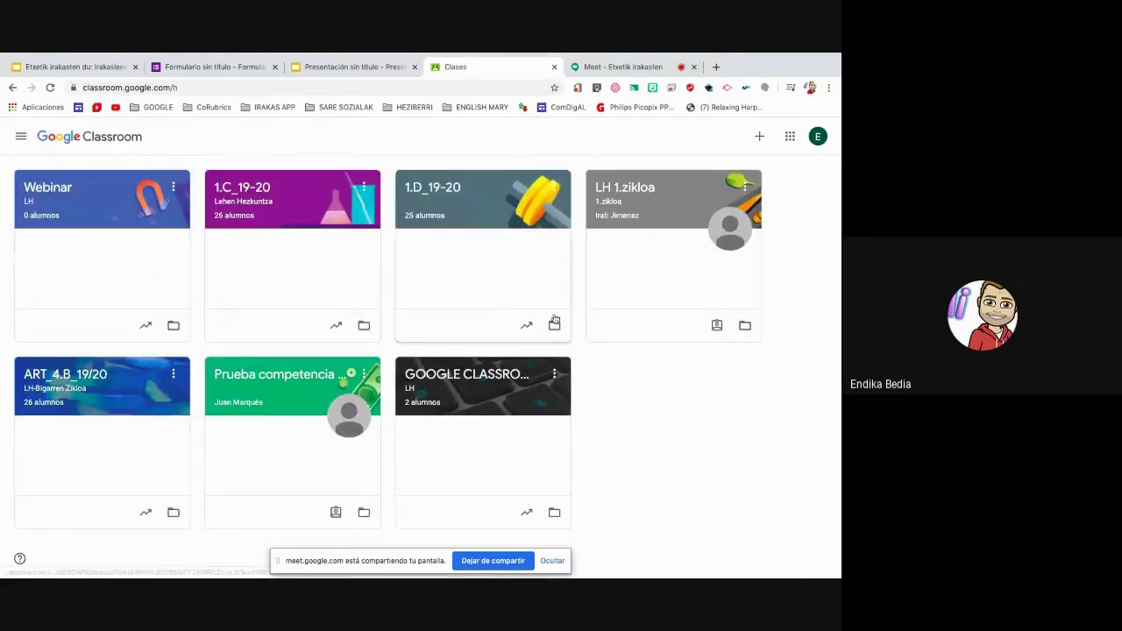
left_click(48, 197)
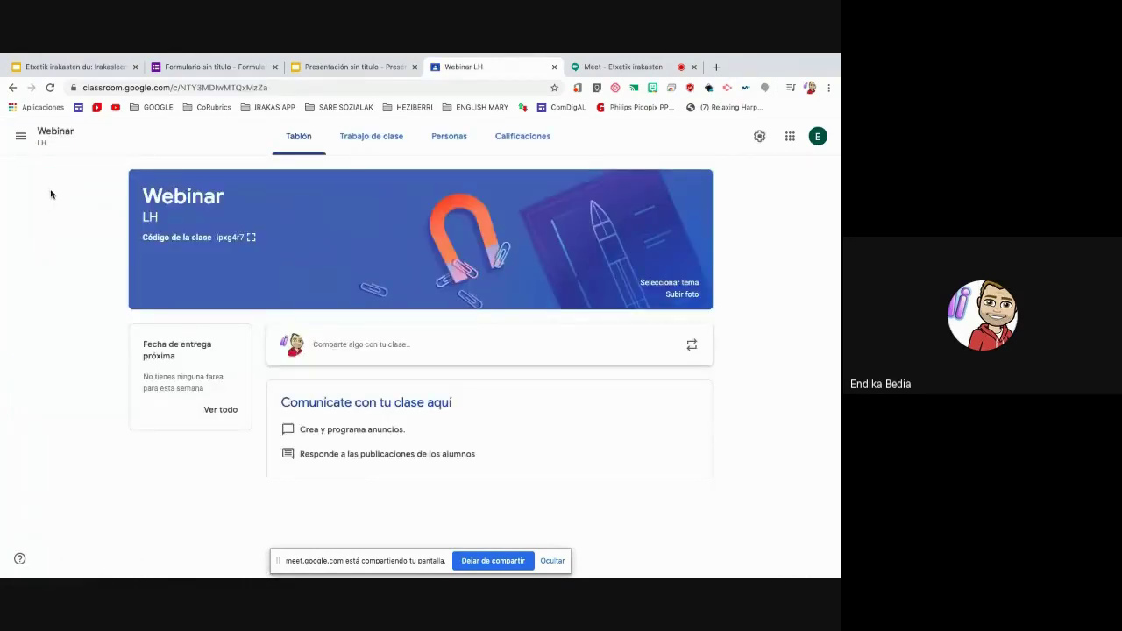
left_click(387, 141)
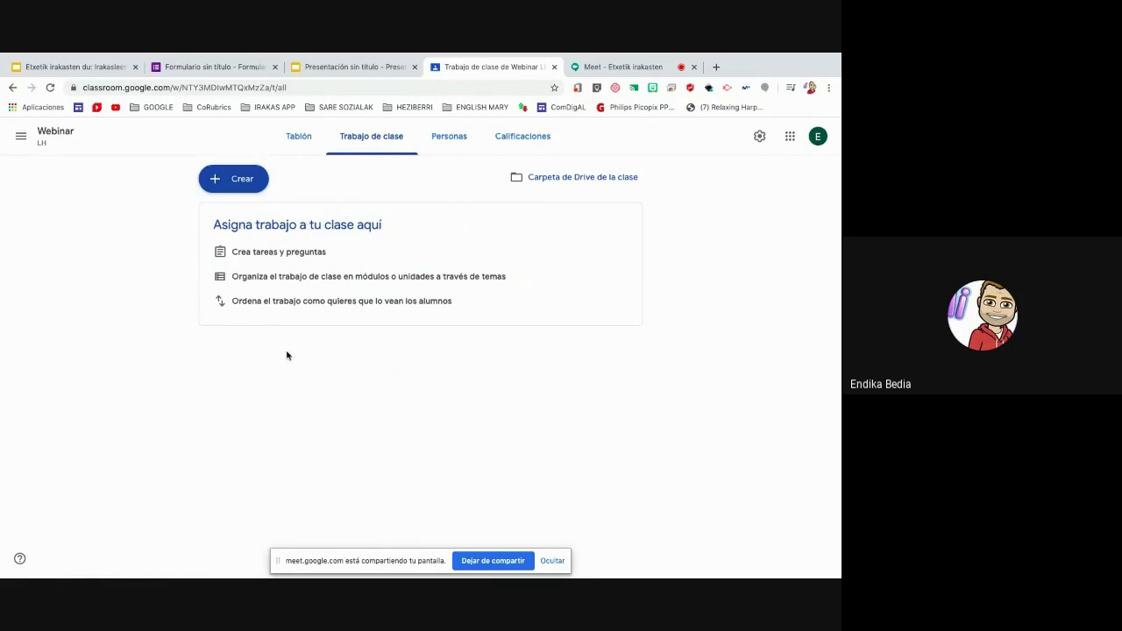
left_click(245, 185)
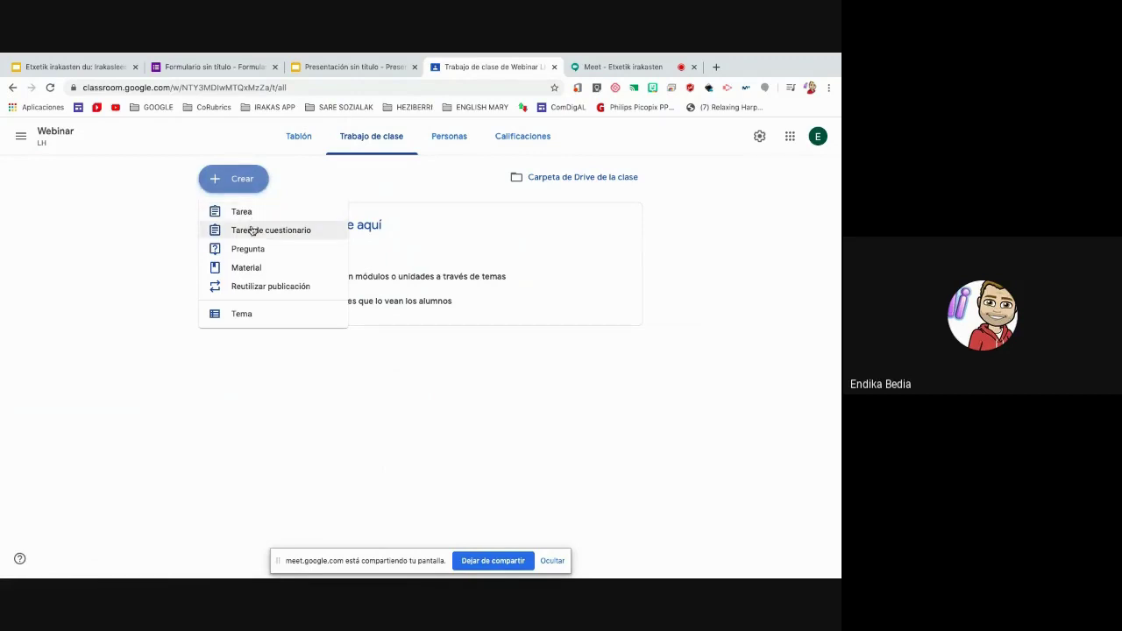
left_click(253, 229)
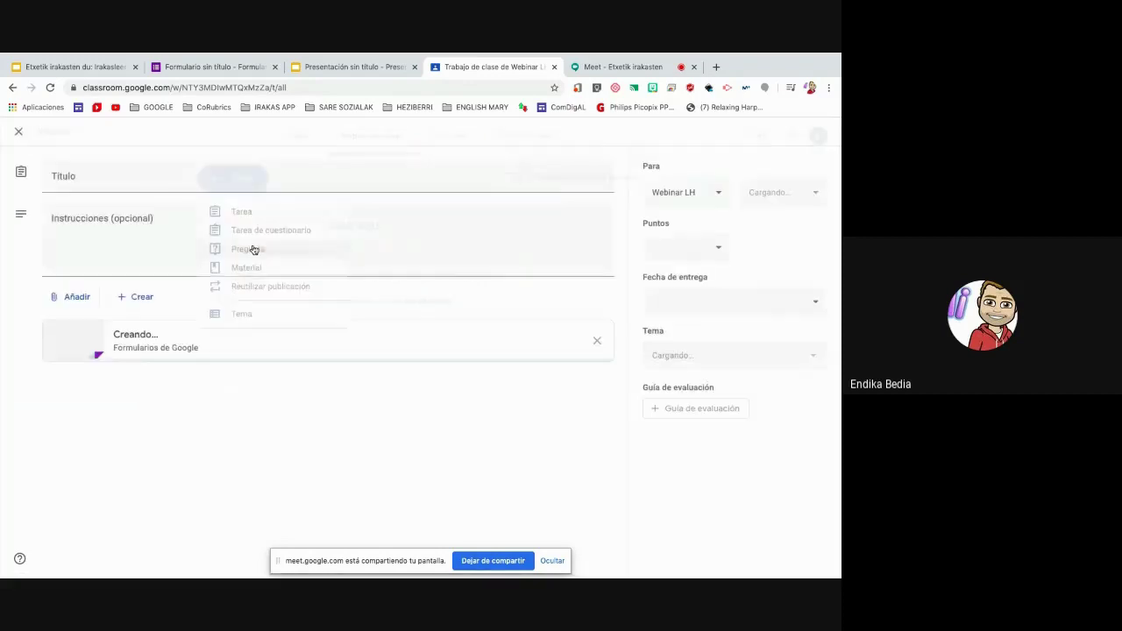
left_click(17, 134)
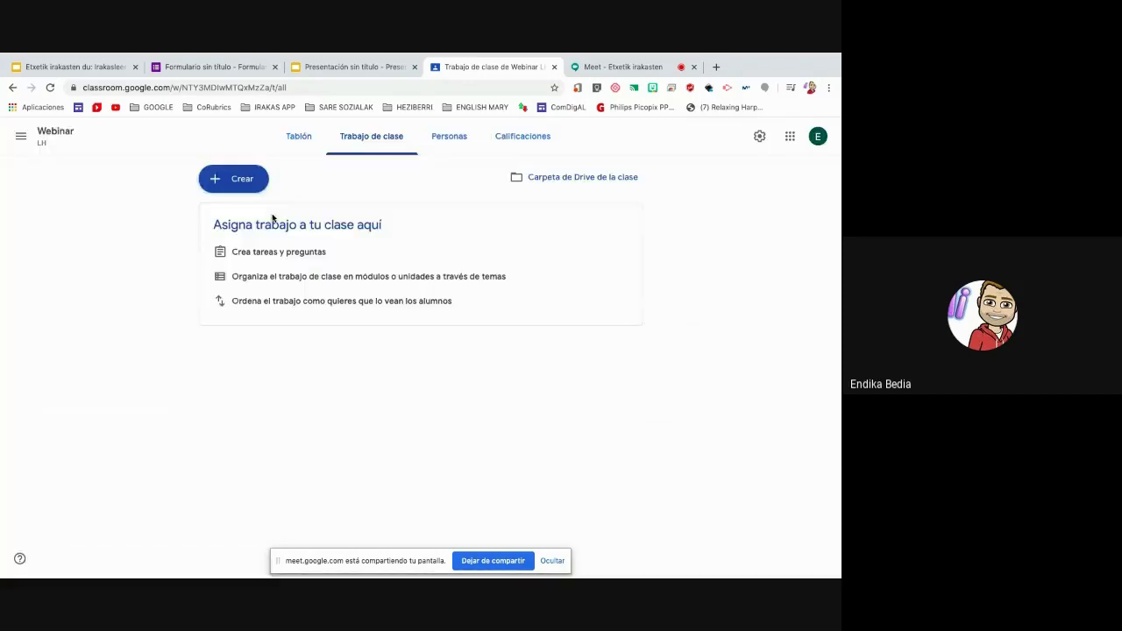
Step: Look at the classes offered for reusing a post, view the Webinar class's Drive folder and return to its classwork page
left_click(244, 180)
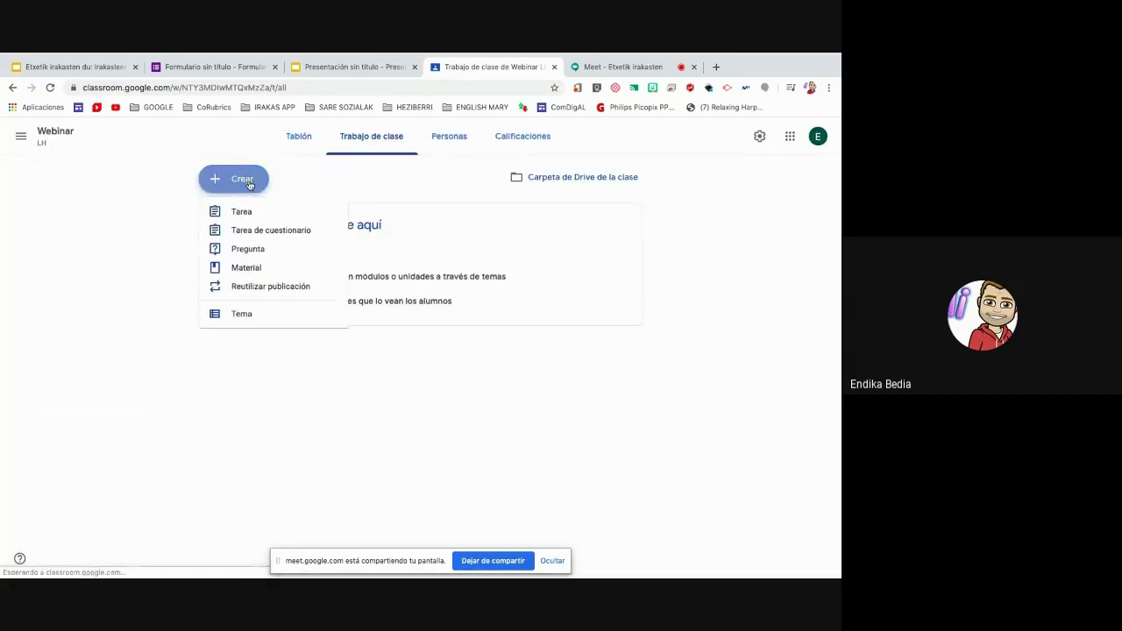
left_click(291, 284)
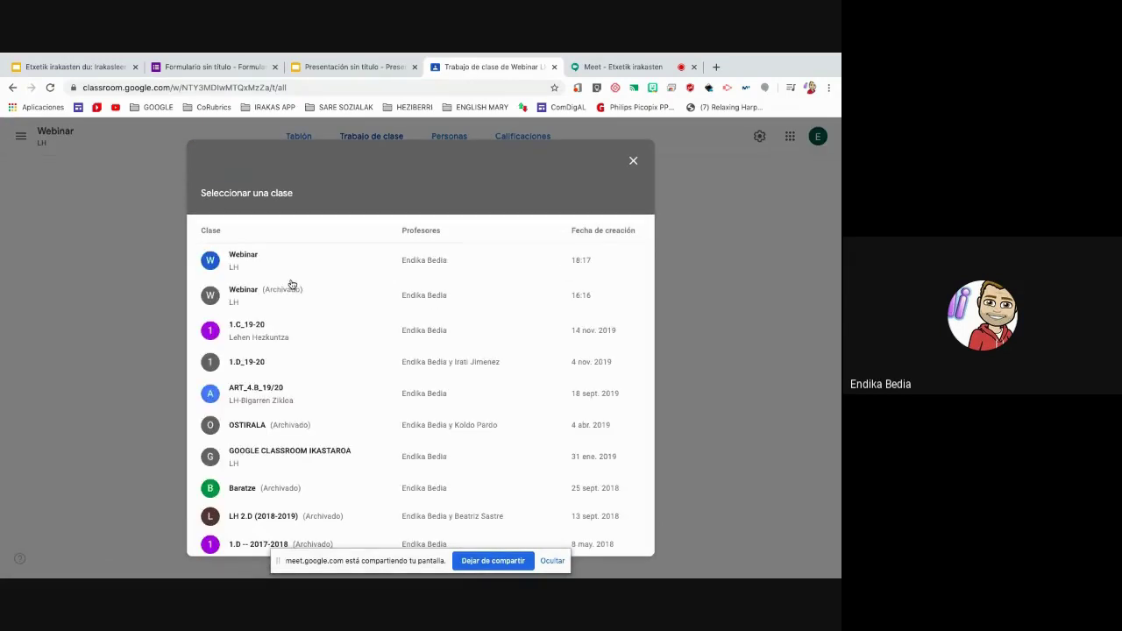
left_click(633, 161)
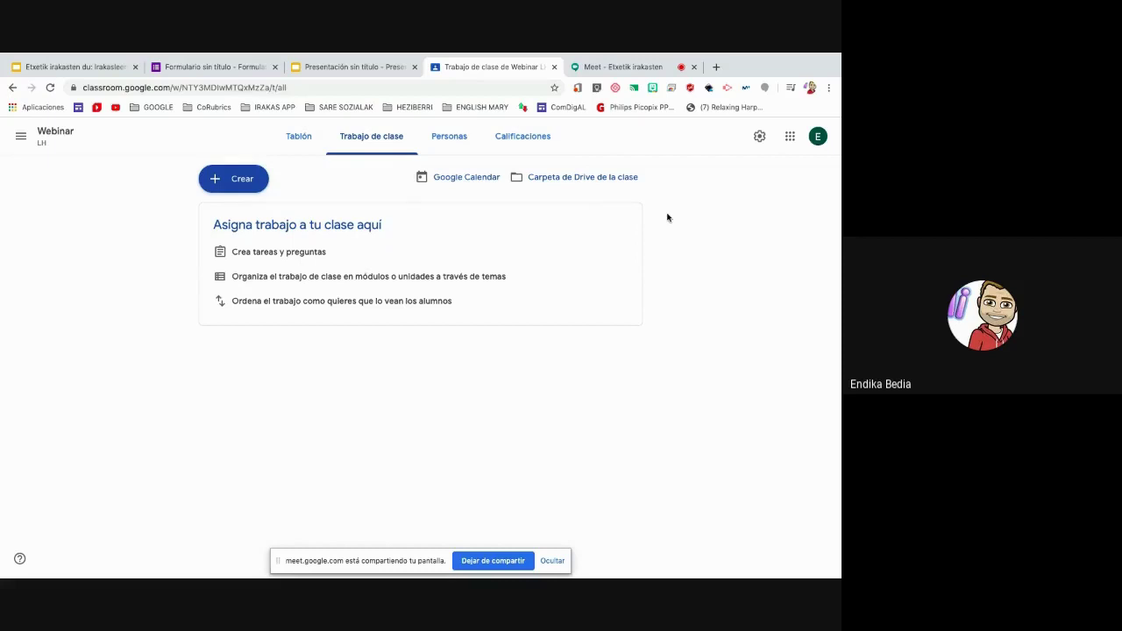
left_click(594, 178)
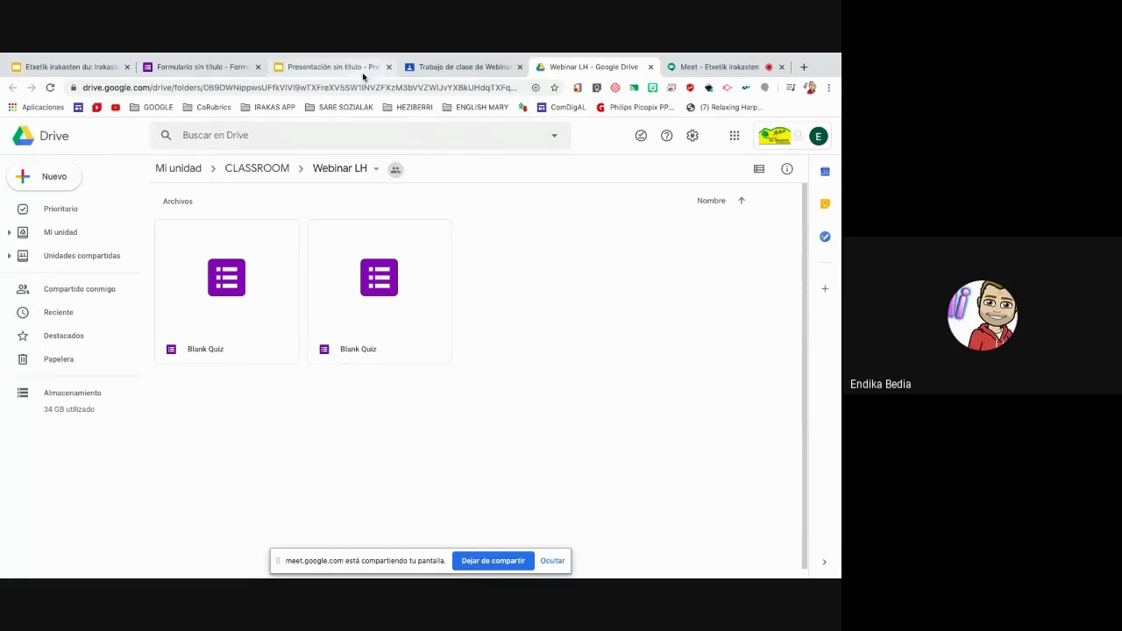
left_click(462, 67)
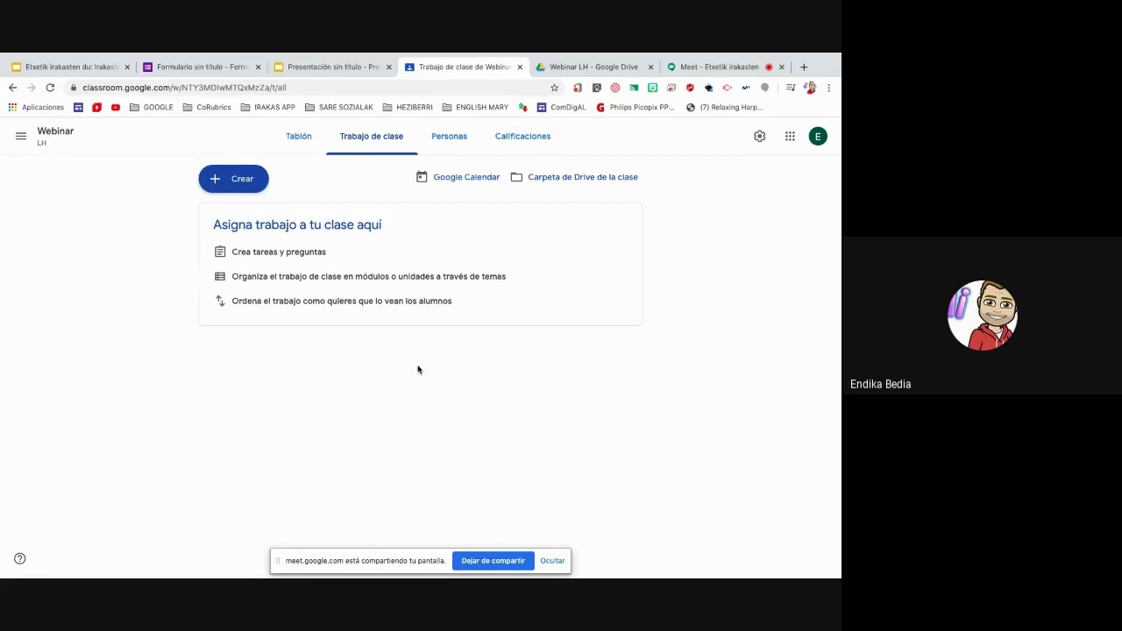
Step: Start a new Tarea in the Webinar class and title it "Ataza"
left_click(257, 184)
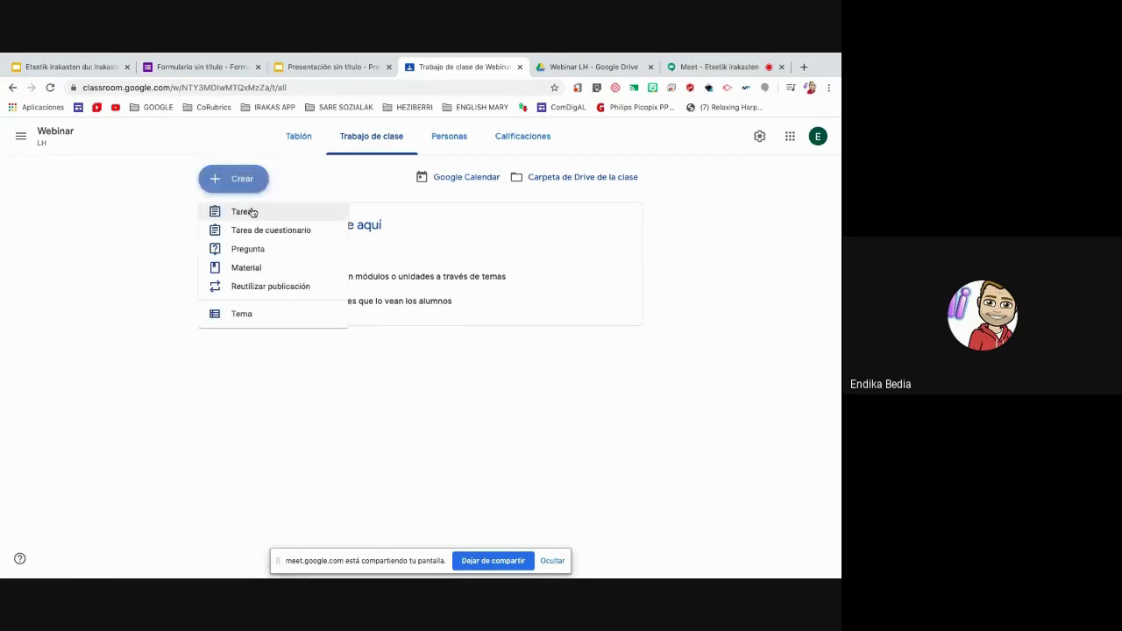
left_click(251, 213)
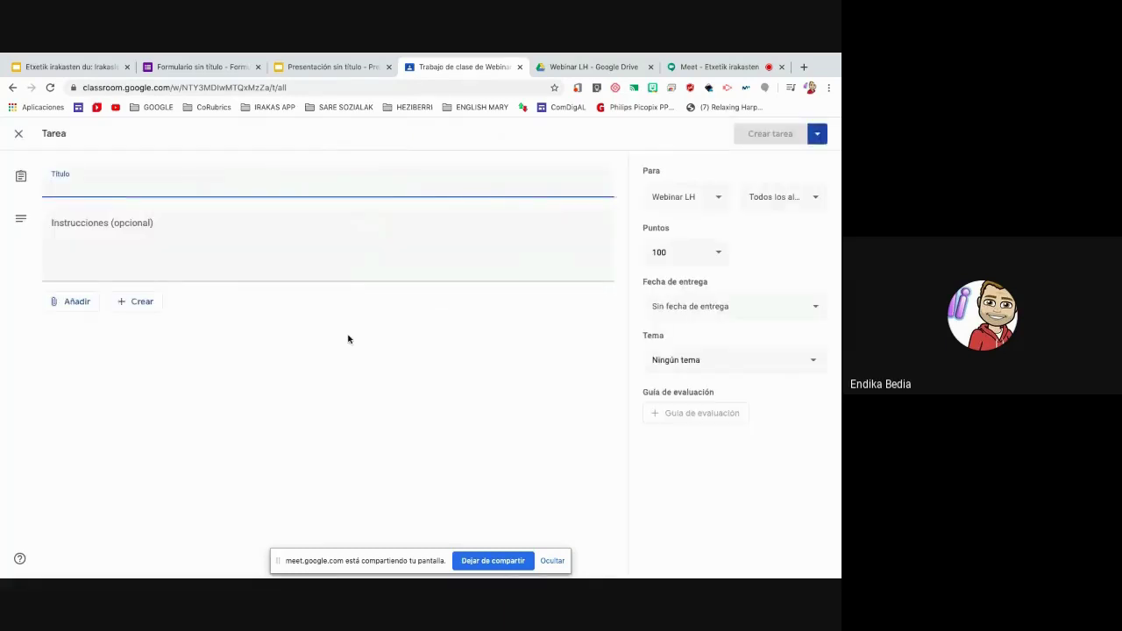
type("A")
key("BackSpace")
type("A")
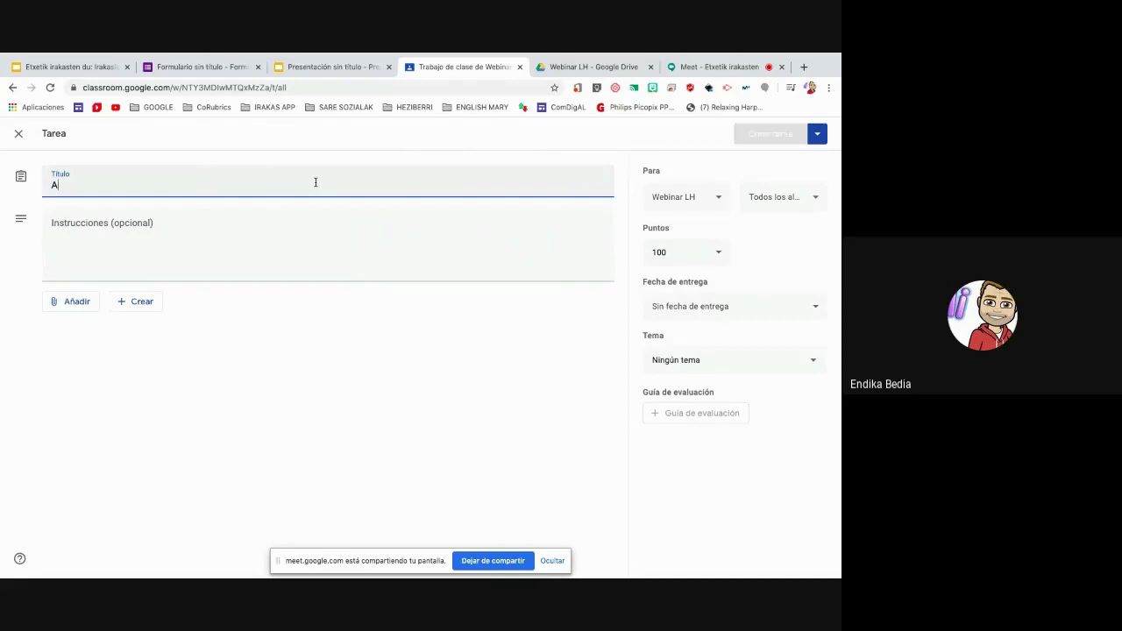
type("taza")
Step: Enter "deskribatu aurrean duzun irudia" as the assignment's instructions
left_click(260, 236)
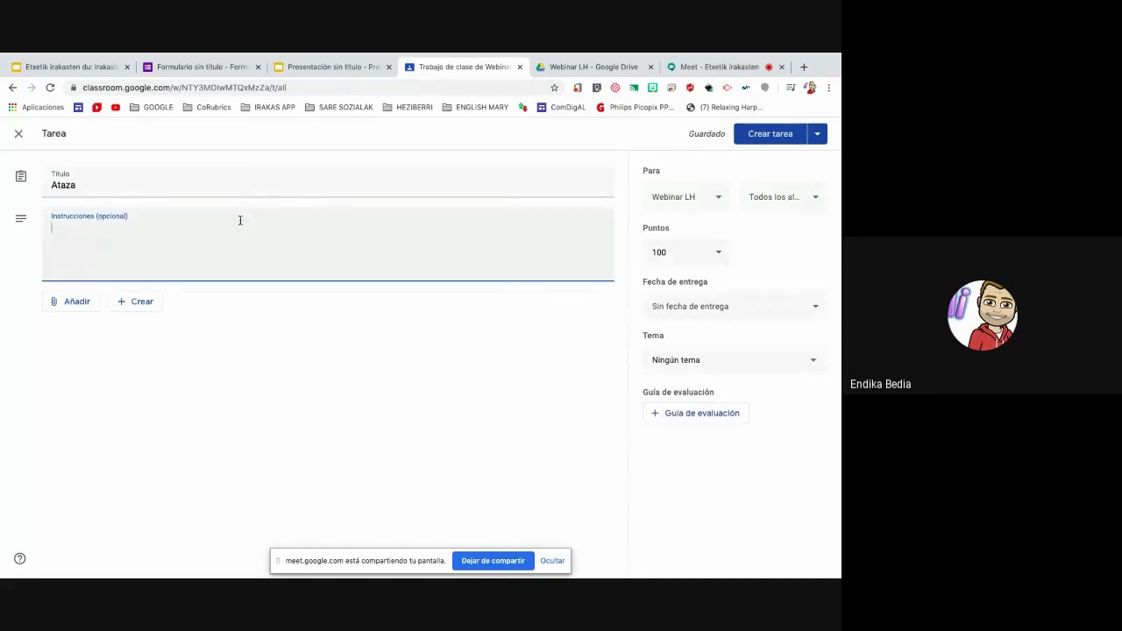
type("deskribatu aur")
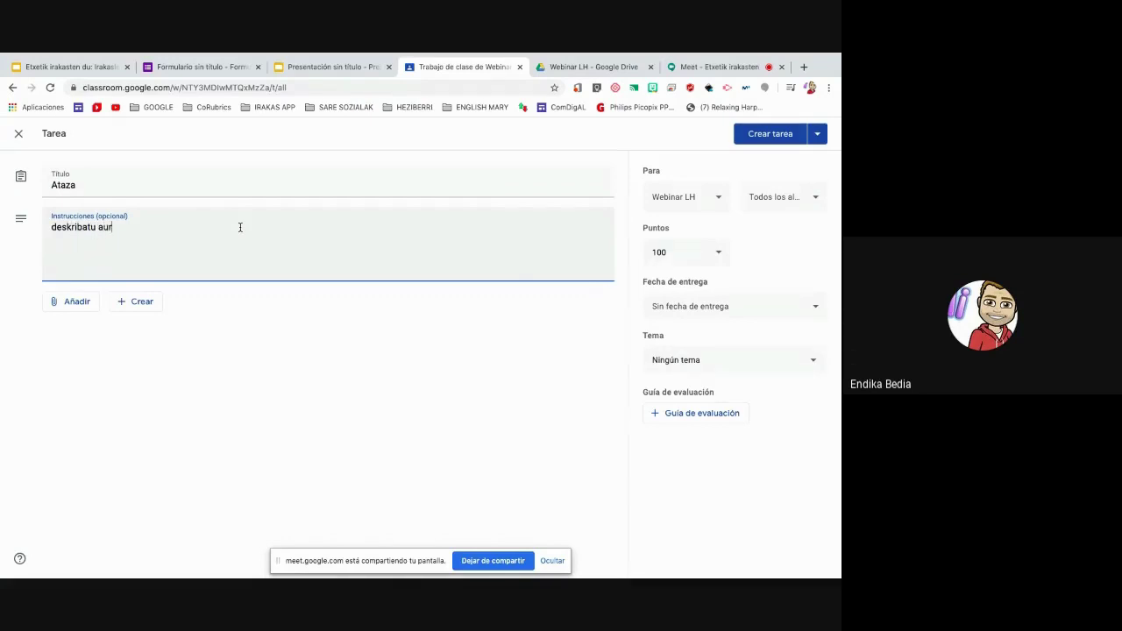
type("rean duzun irudia")
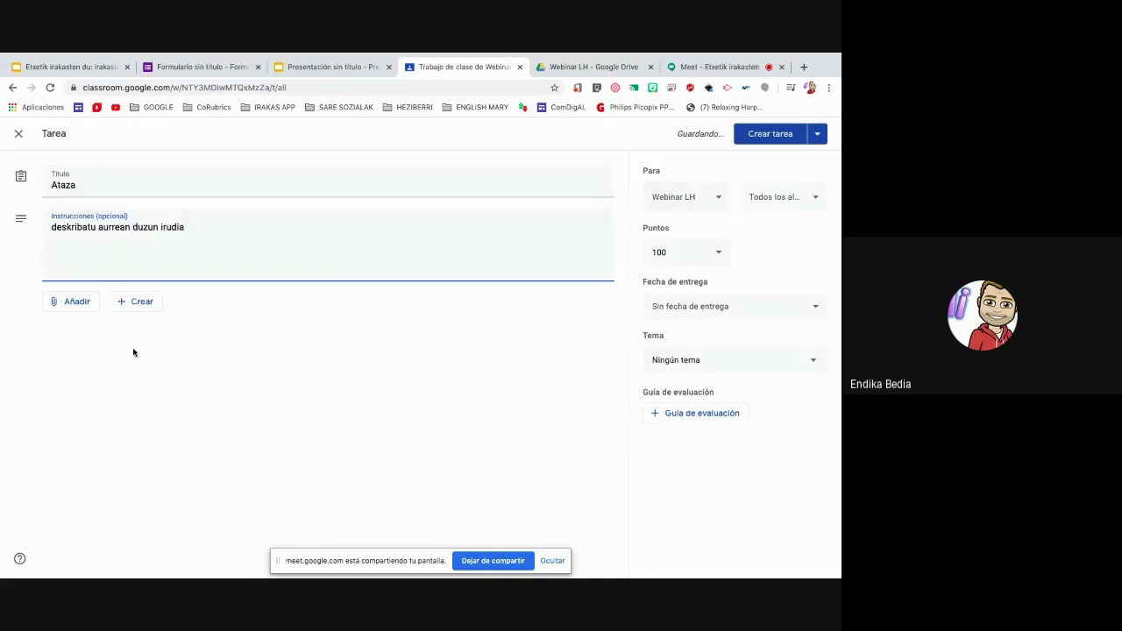
Step: Examine the assignment's options for attaching existing material and for creating new Google files, without picking any
left_click(87, 311)
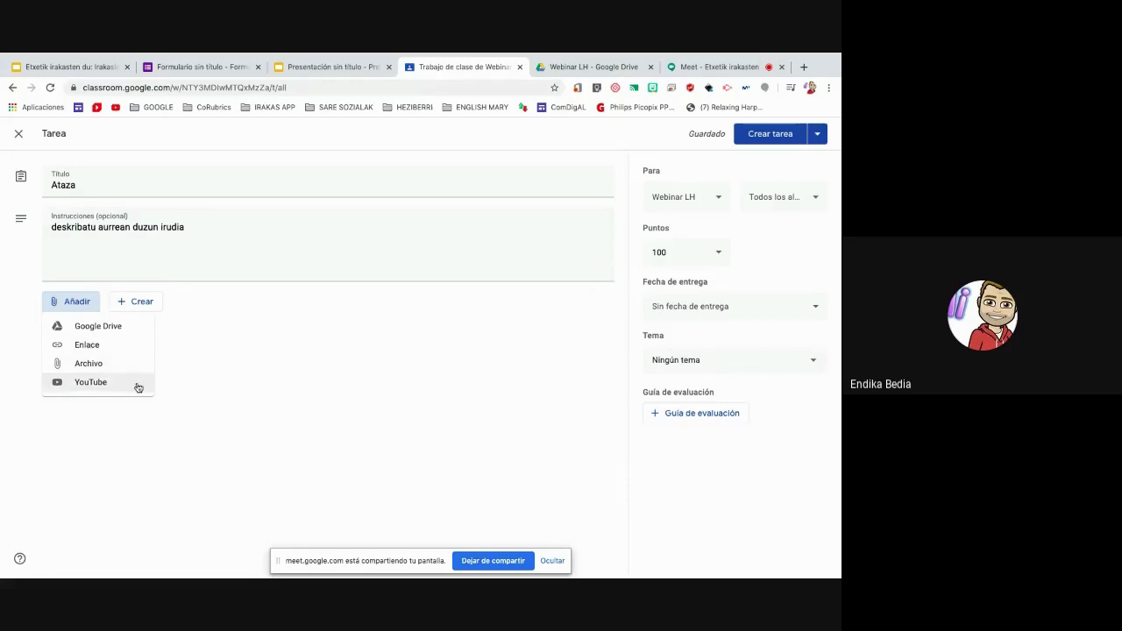
left_click(155, 301)
left_click(155, 302)
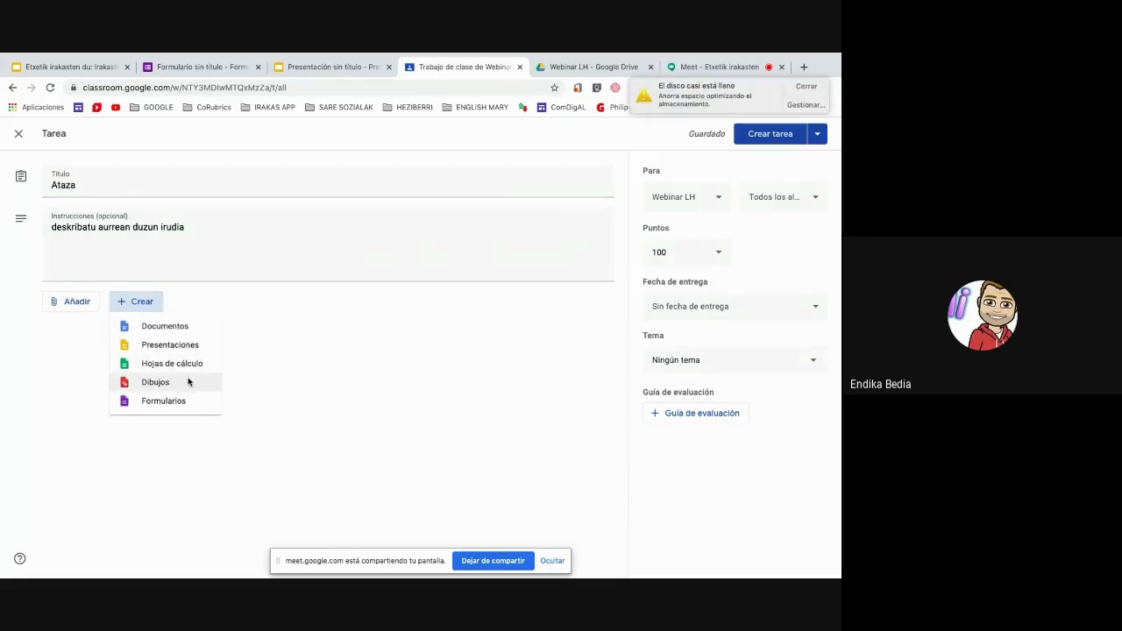
left_click(806, 87)
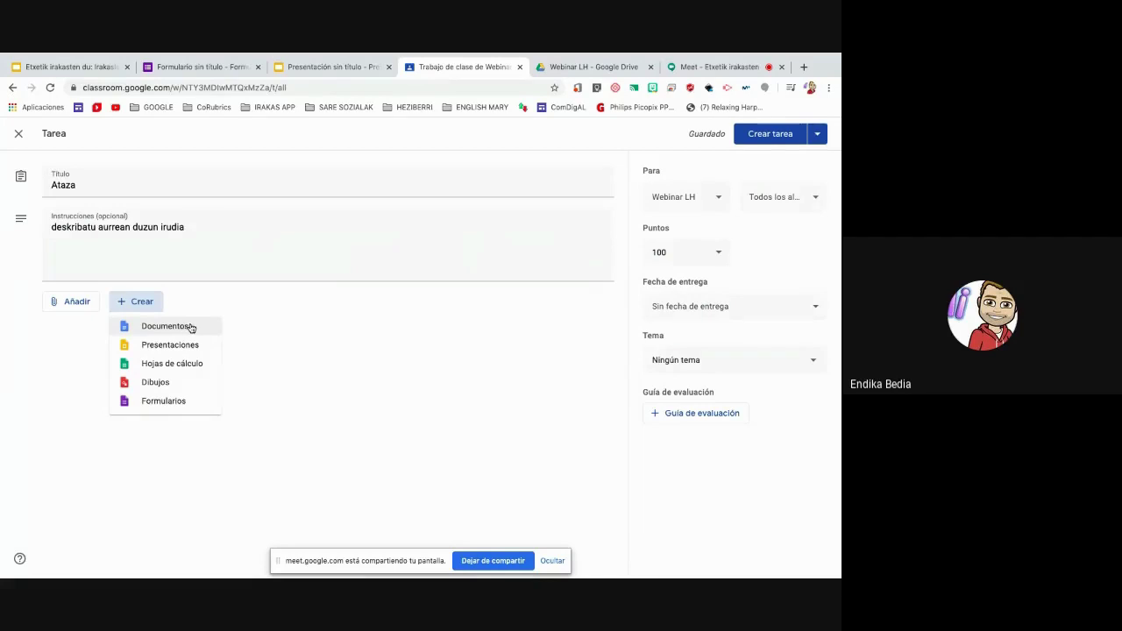
left_click(270, 363)
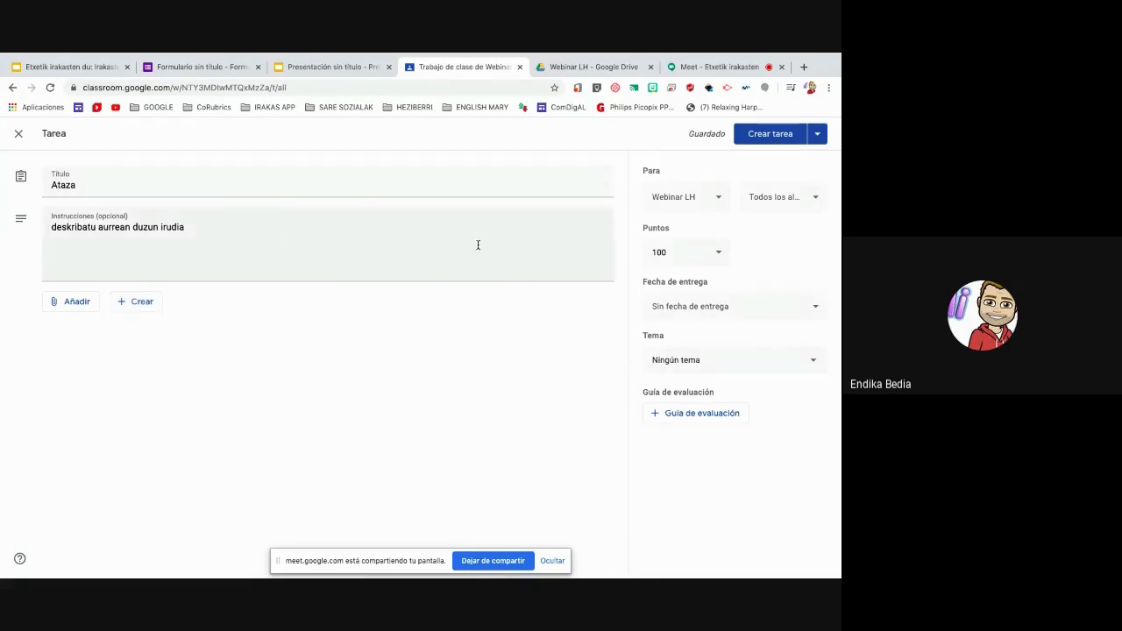
Step: Assign the task to the 1.D_19-20 class in addition to Webinar
left_click(719, 198)
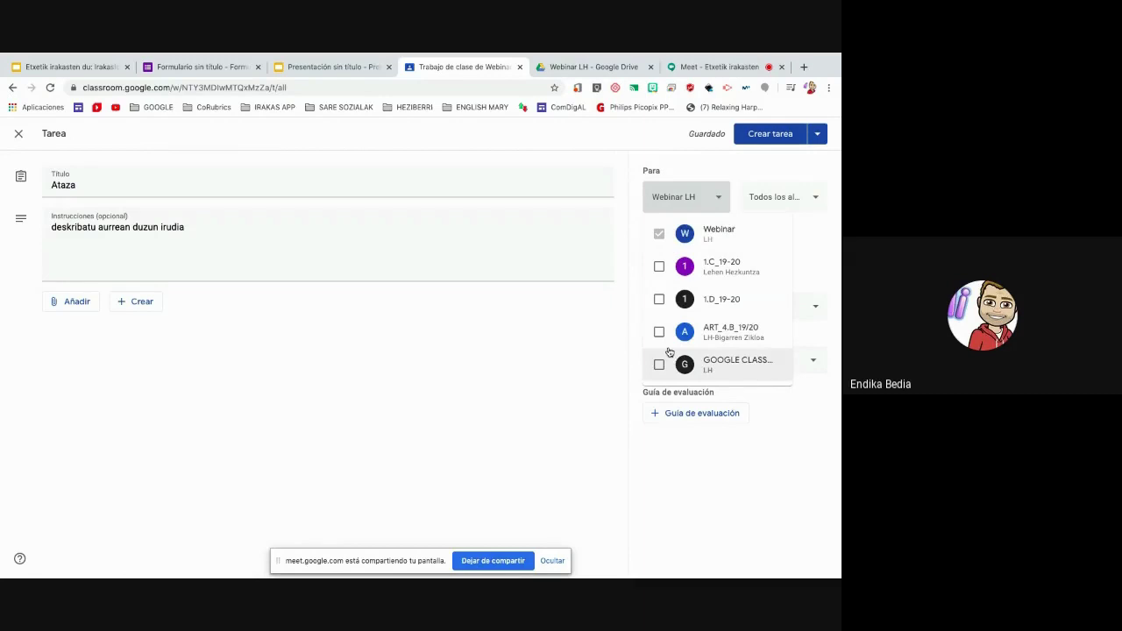
left_click(660, 299)
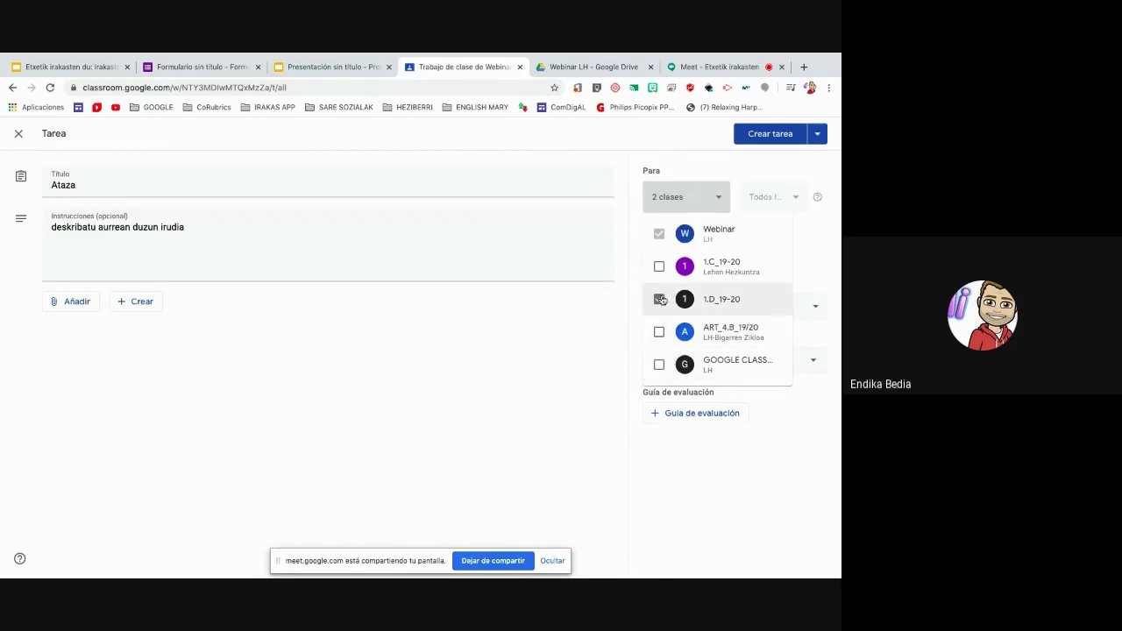
left_click(605, 329)
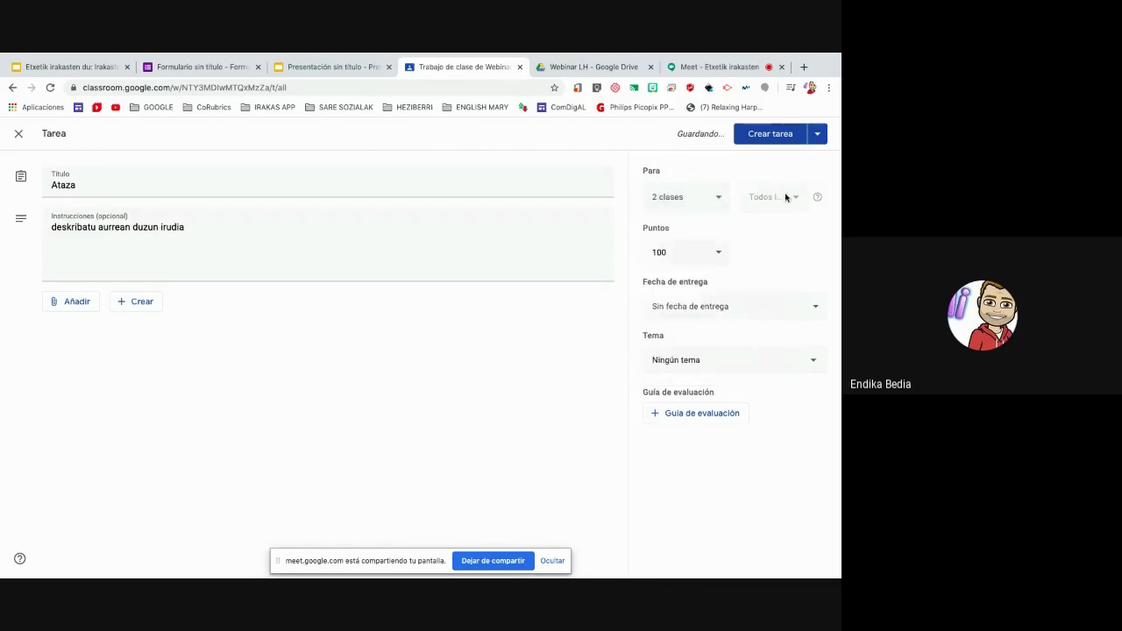
Step: Set the assignment's maximum score to 10 points
left_click(693, 252)
key("BackSpace")
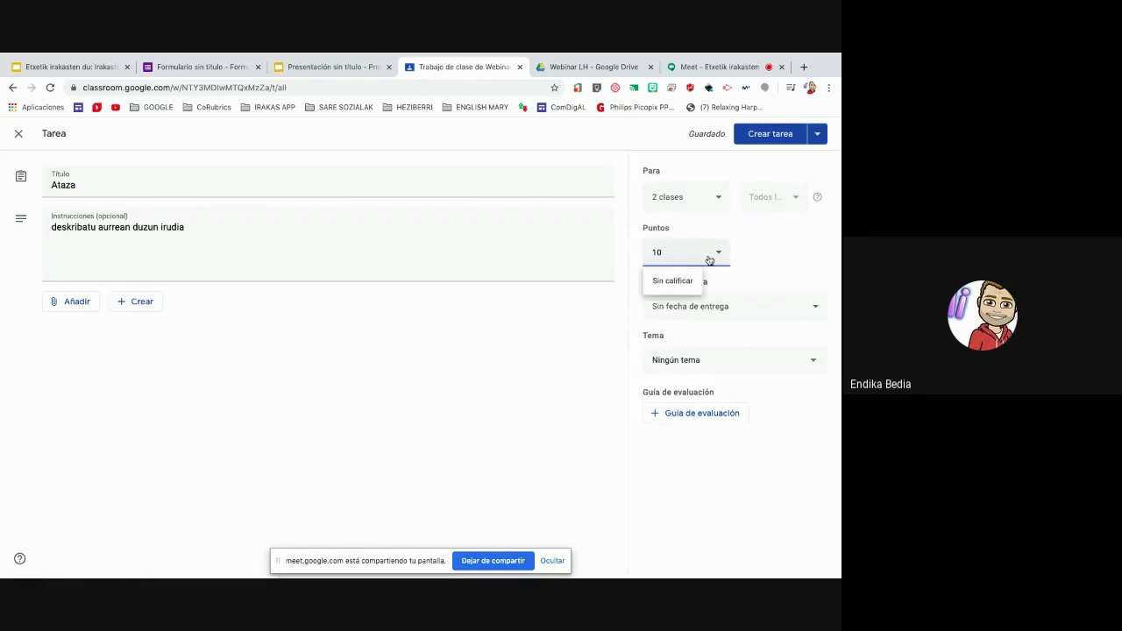
left_click(779, 248)
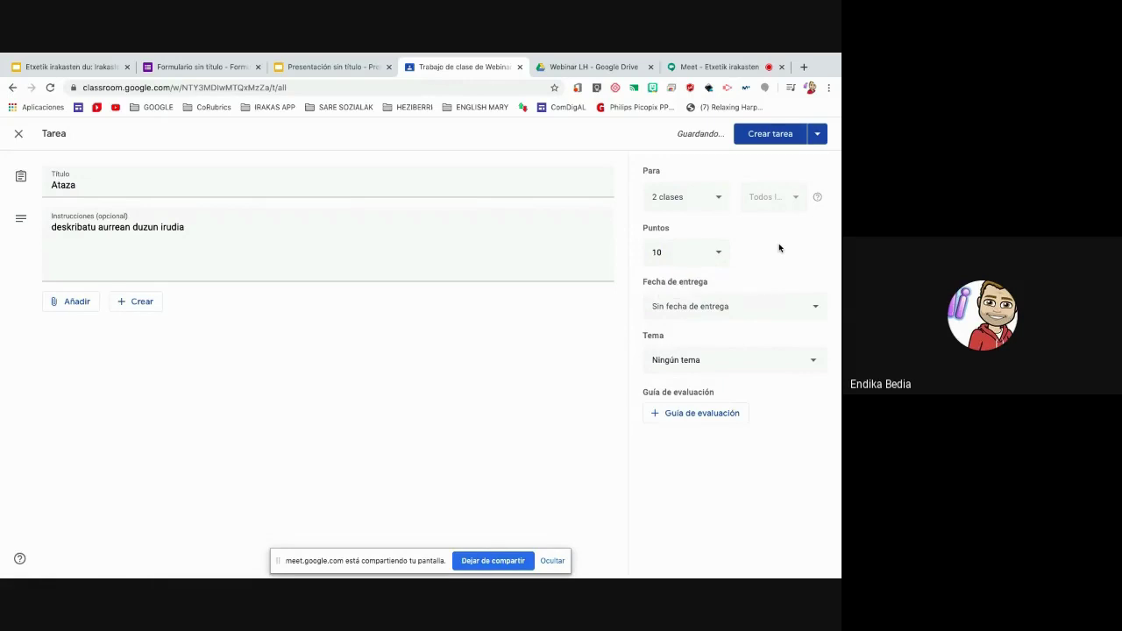
Step: Set the assignment's due date to 16 April 2020 at 23:59
left_click(814, 306)
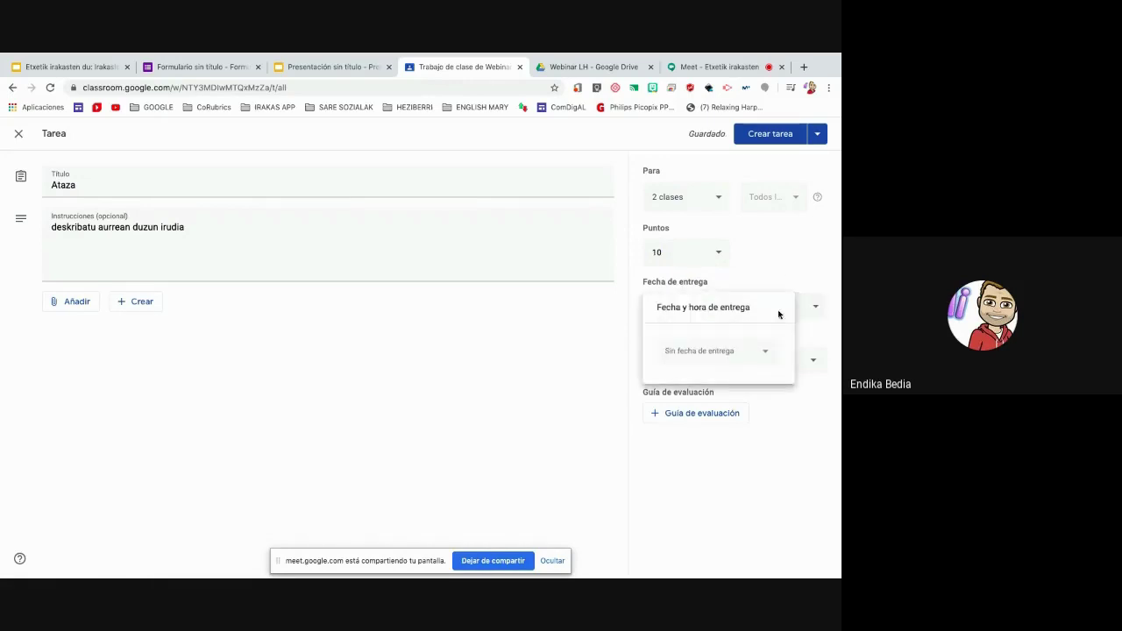
left_click(768, 352)
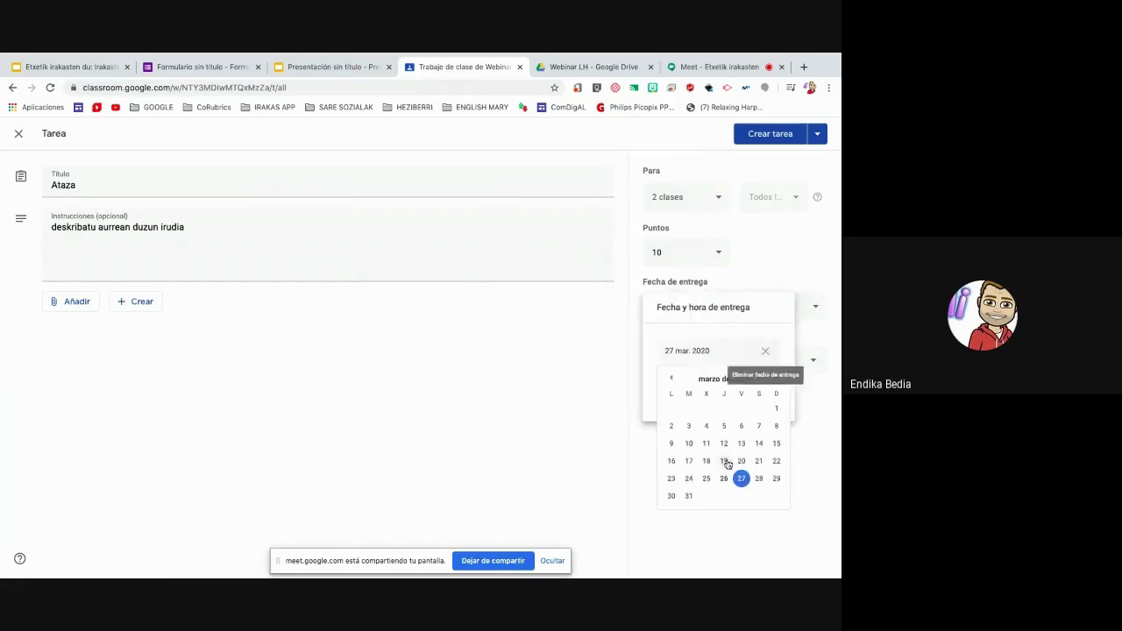
left_click(723, 464)
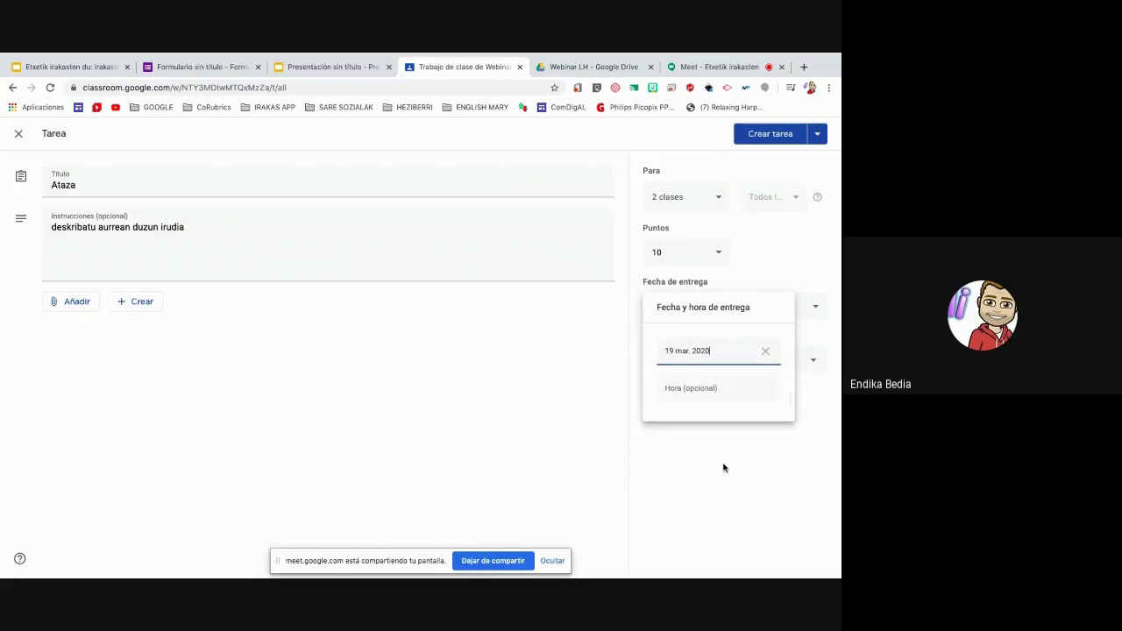
left_click(766, 350)
left_click(764, 359)
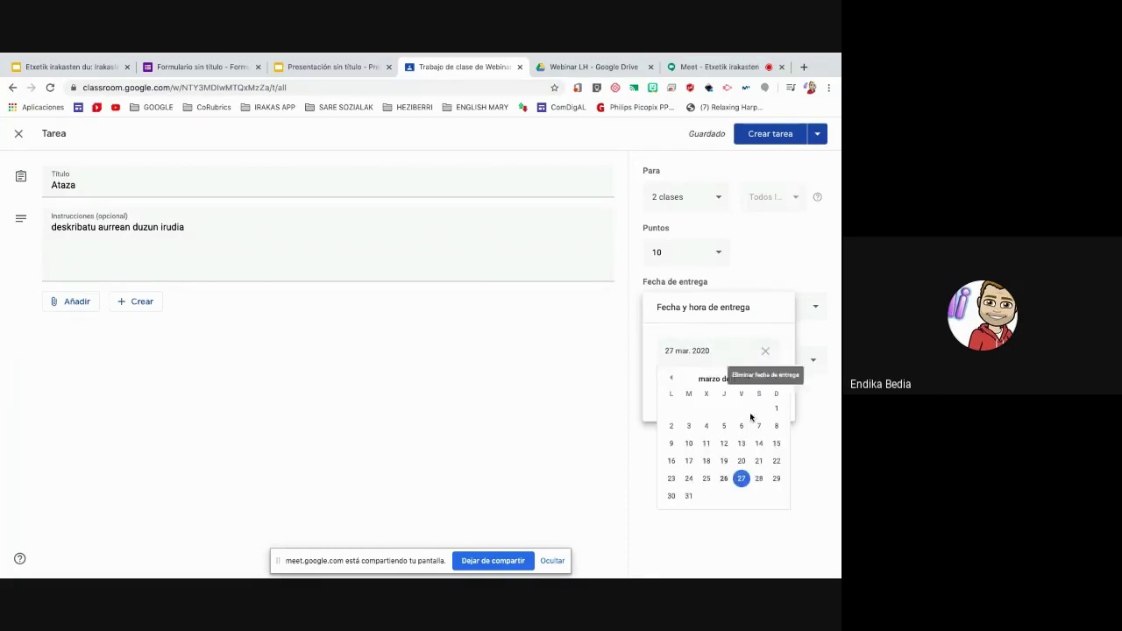
left_click(776, 377)
left_click(723, 442)
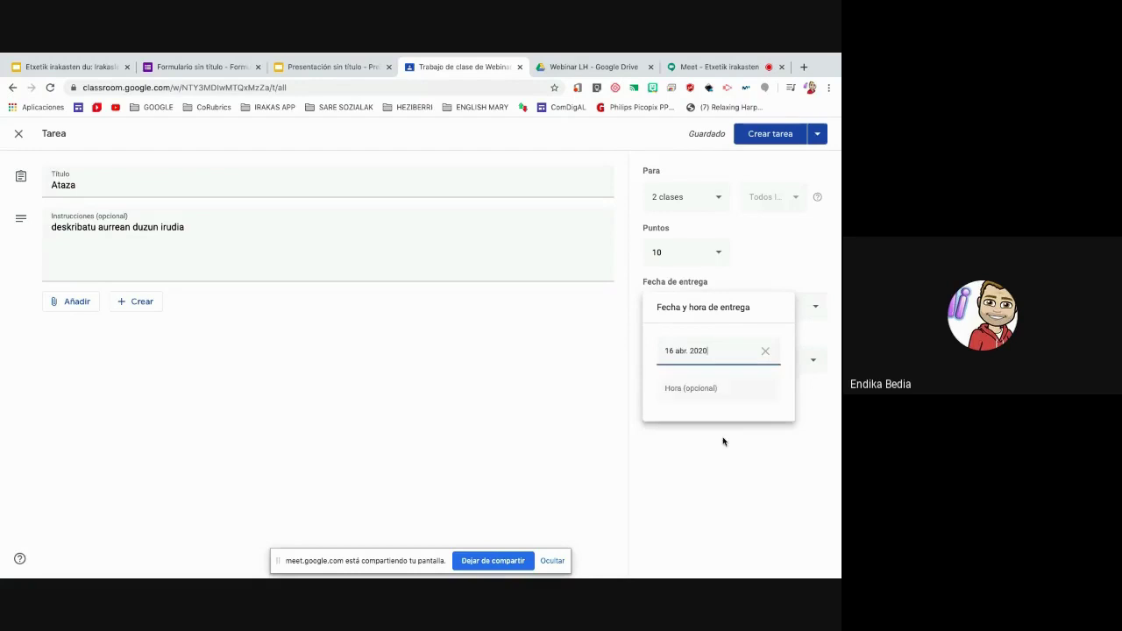
left_click(724, 391)
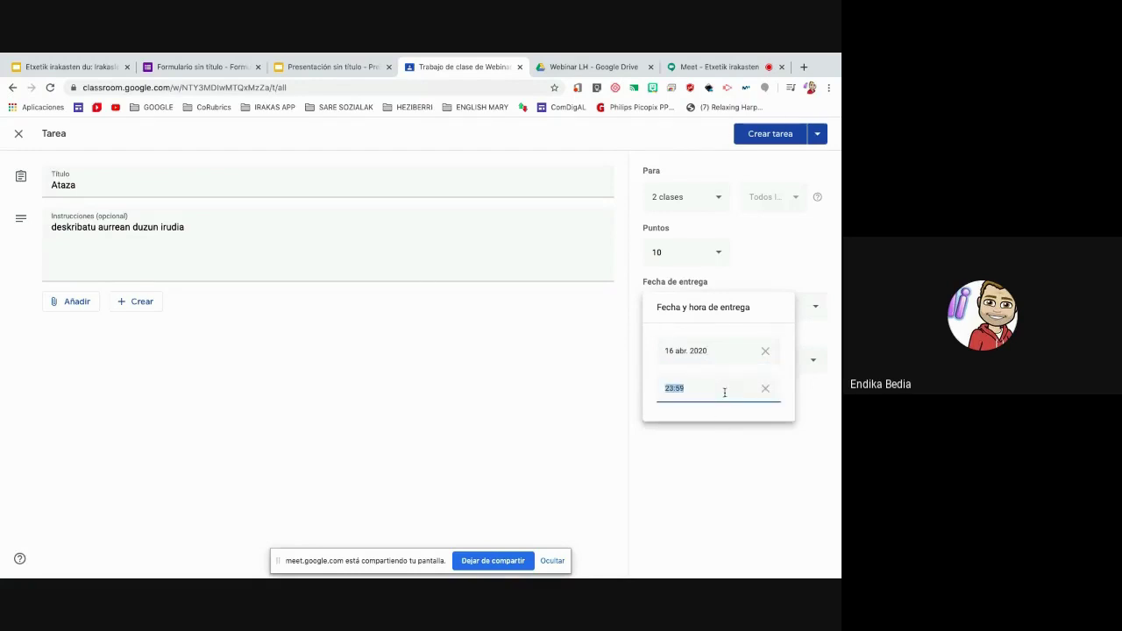
left_click(732, 433)
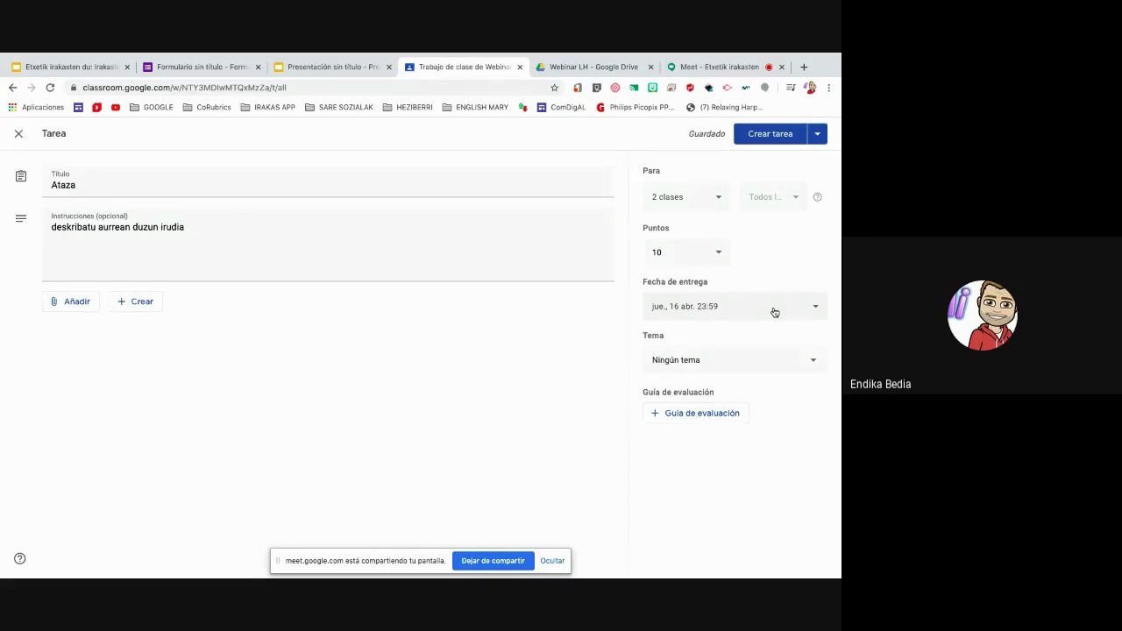
Step: File the assignment under a new topic named "zientziak" and publish it to both classes
left_click(810, 362)
left_click(783, 394)
type("zient")
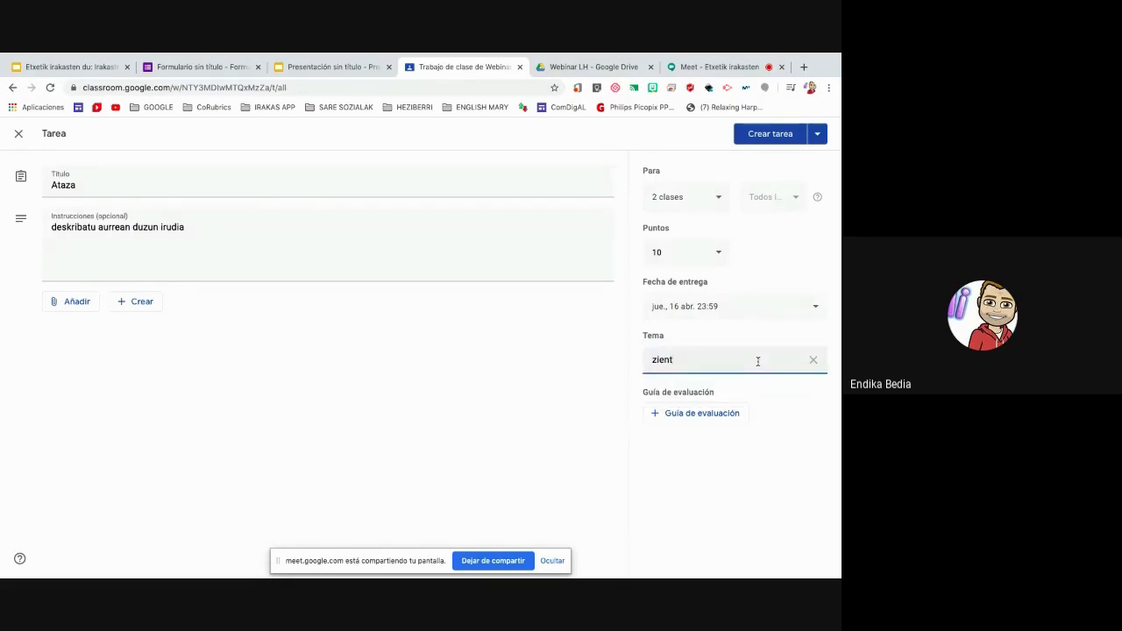
type("iakak")
left_click(766, 453)
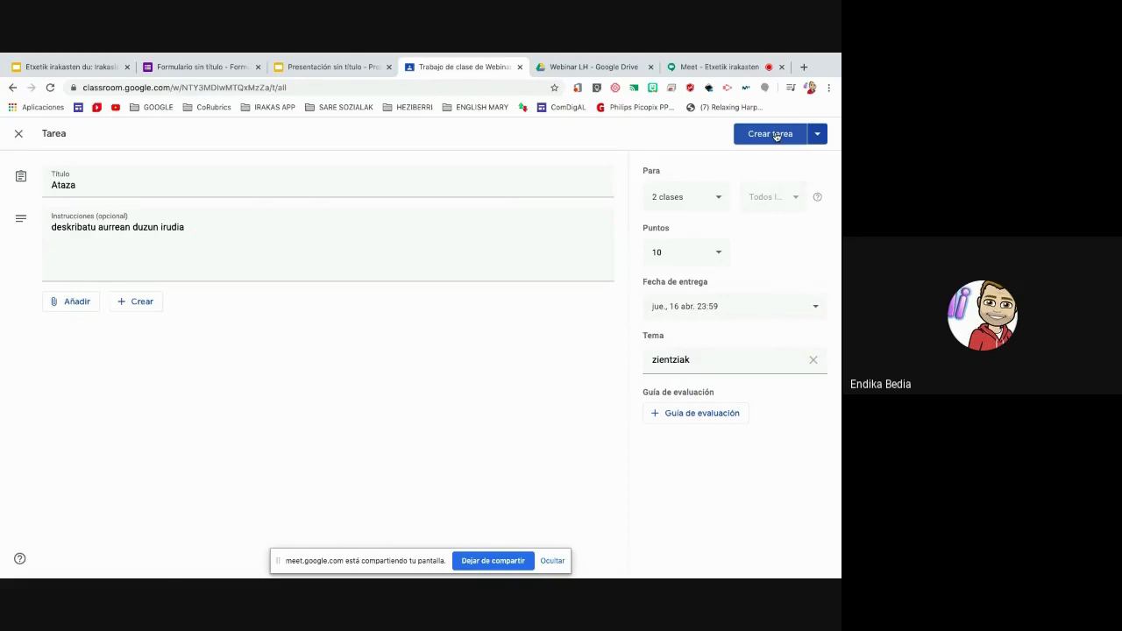
left_click(776, 136)
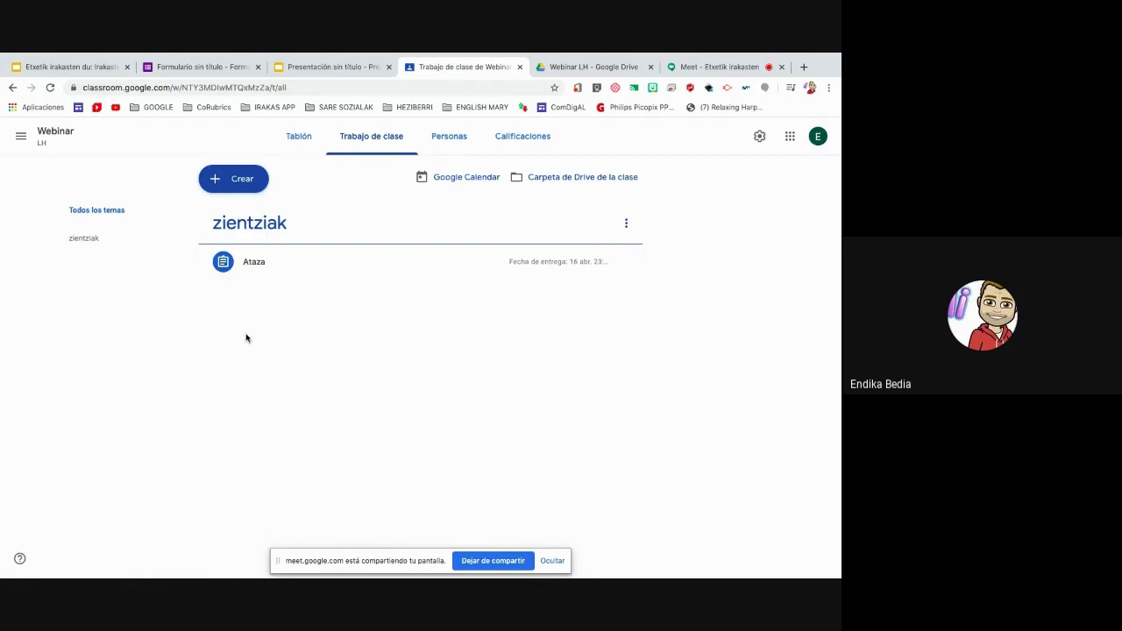
Step: Examine the published Ataza from the class stream, including its student work overview, instructions and class comment field, and return to the stream
left_click(304, 140)
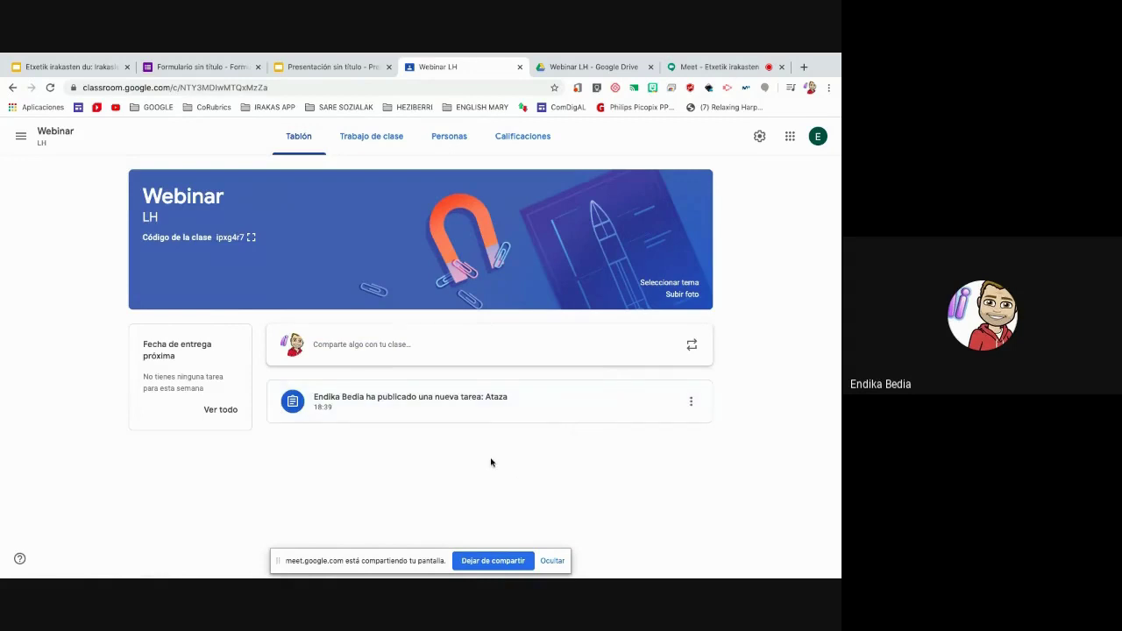
left_click(478, 415)
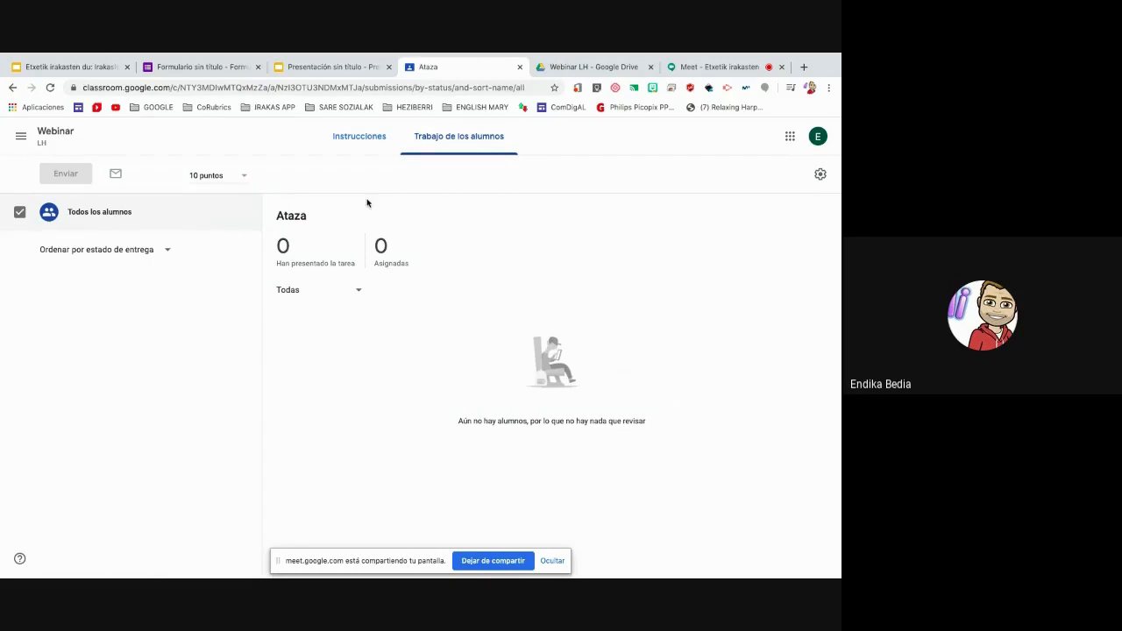
left_click(371, 138)
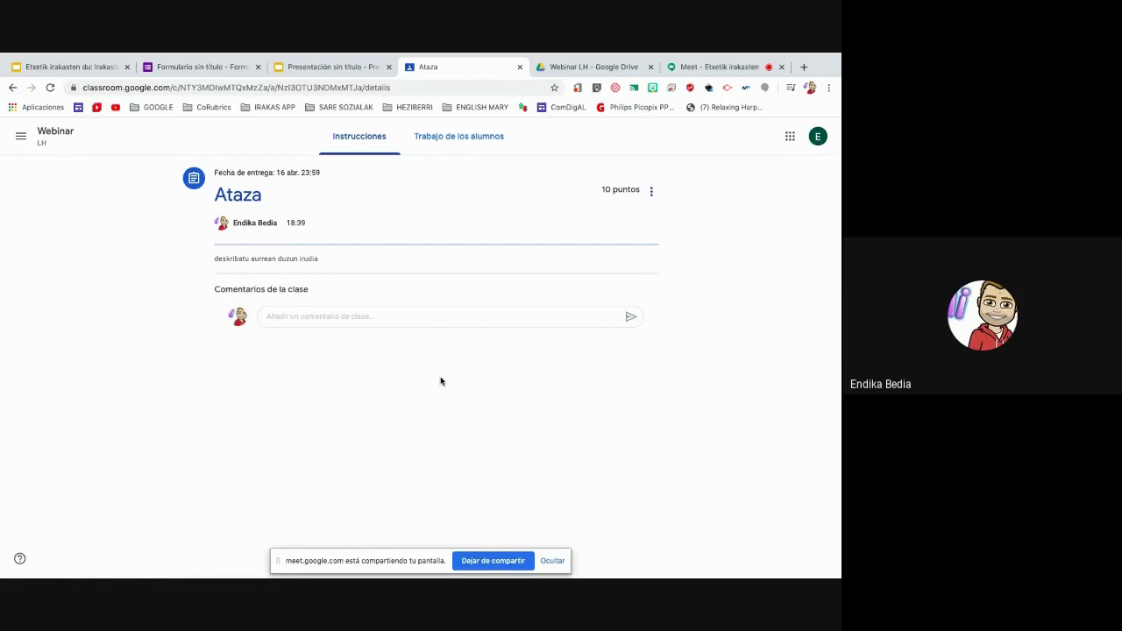
left_click(400, 314)
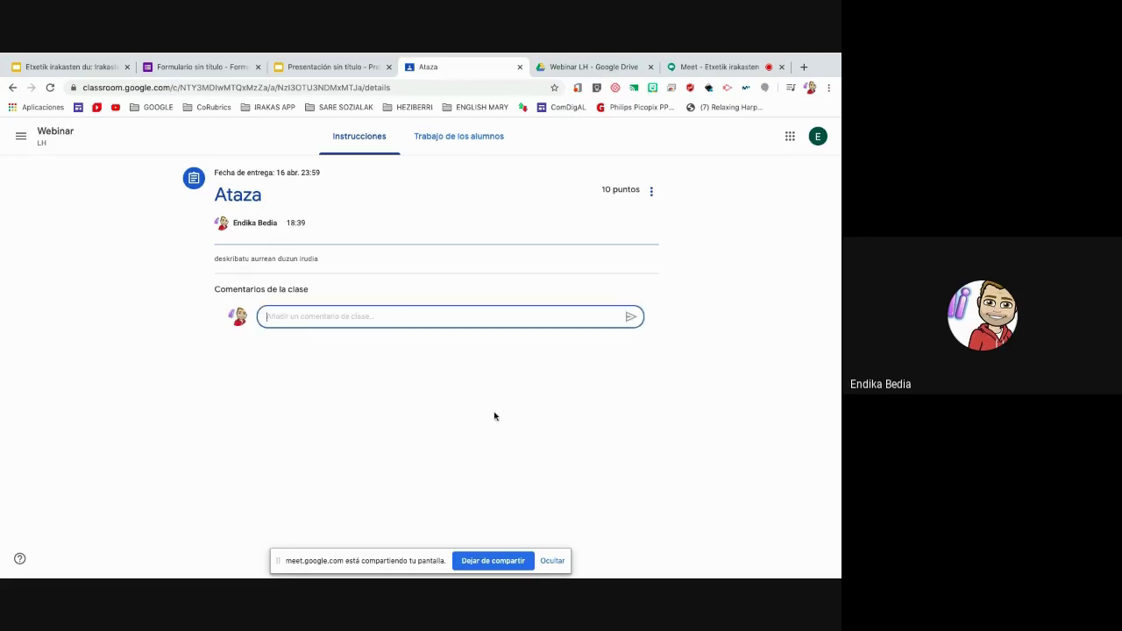
left_click(484, 141)
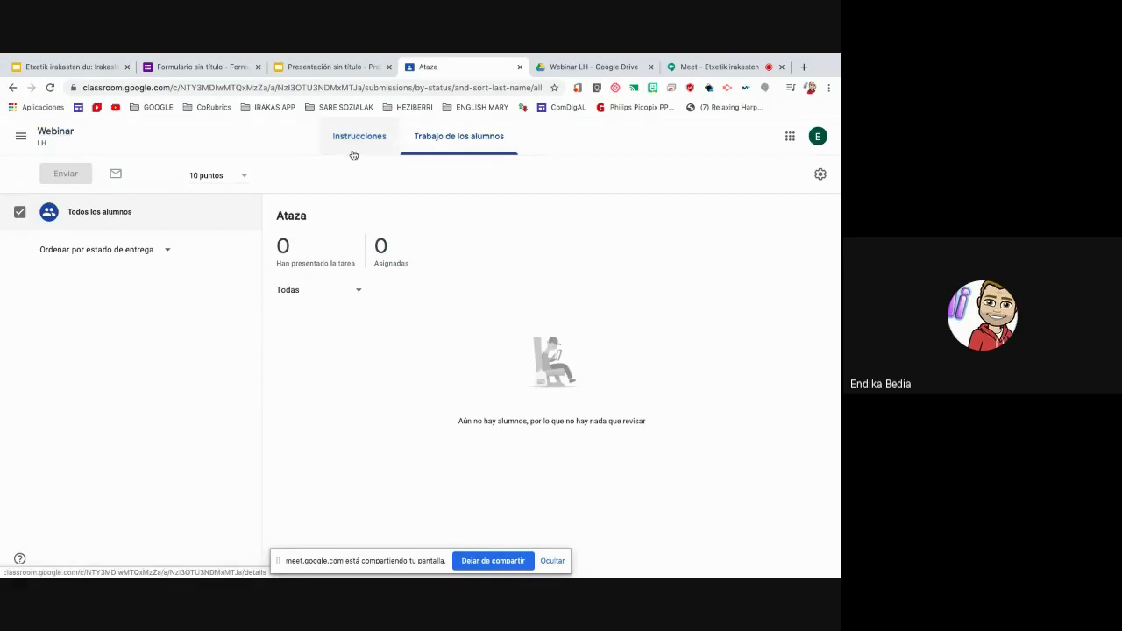
left_click(55, 134)
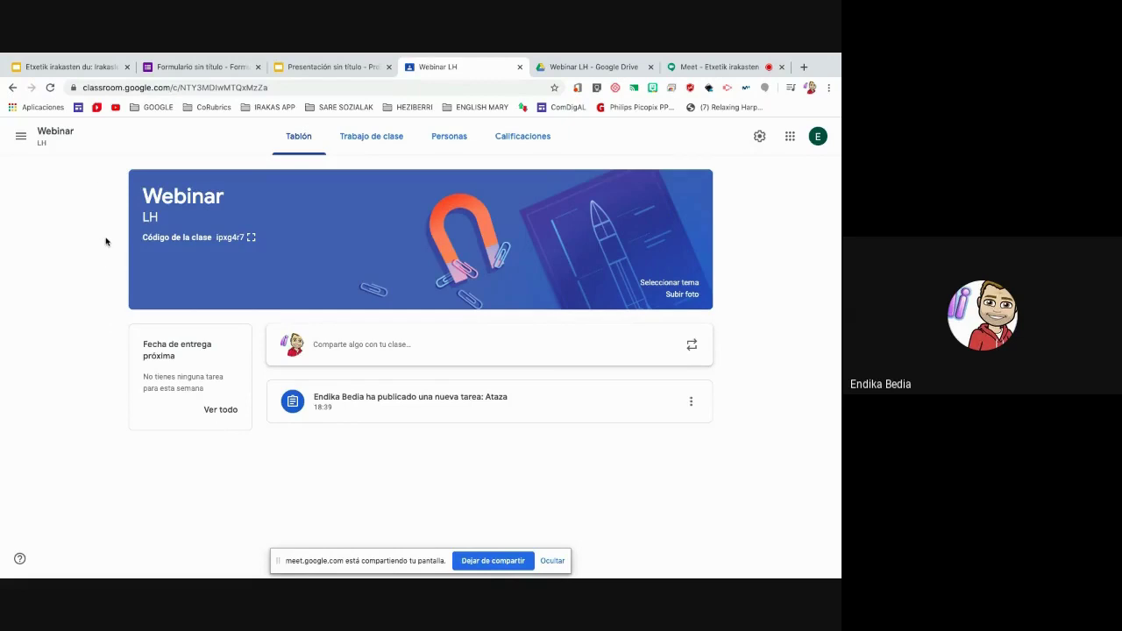
Step: Switch to the "Etxetik irakasten du" presentation in Google Slides, present it through slide 22, and exit the slideshow
left_click(76, 72)
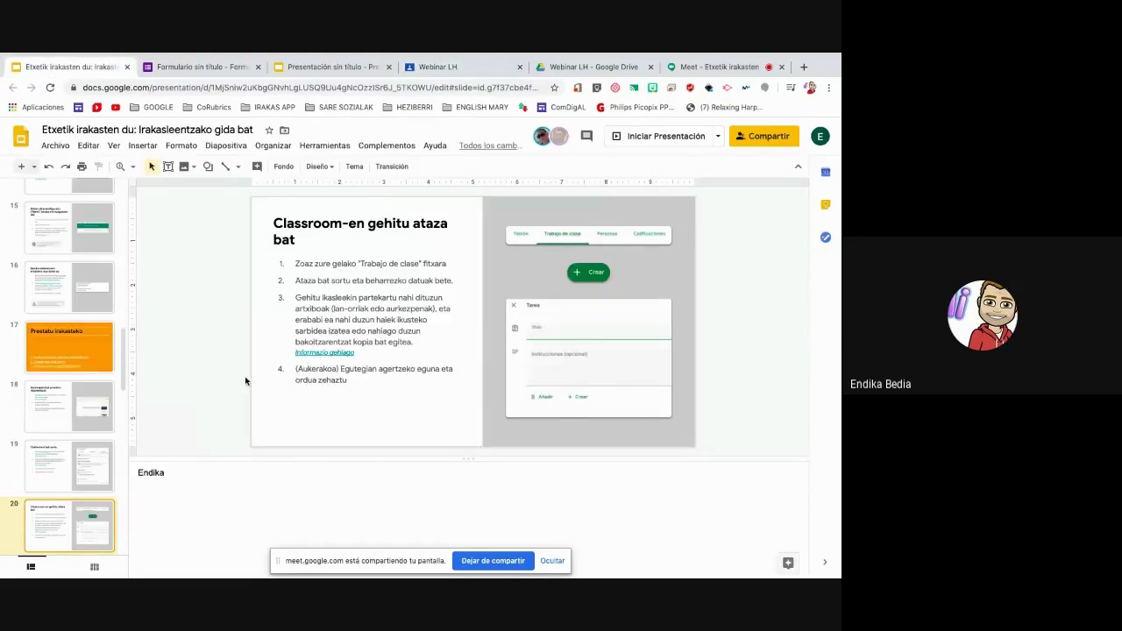
left_click(650, 131)
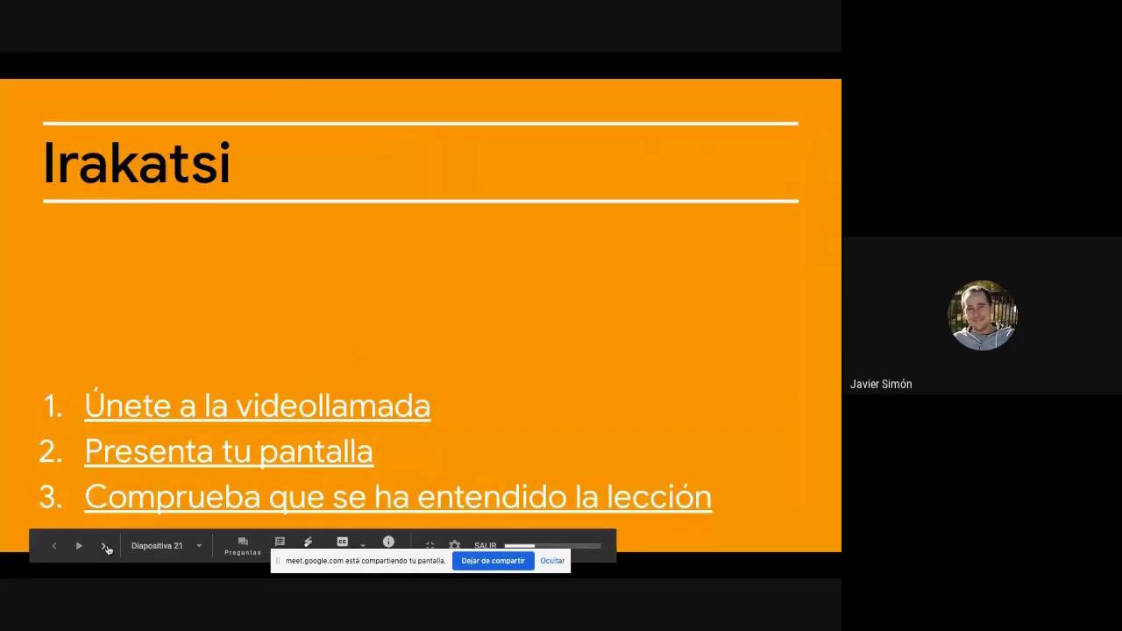
left_click(106, 548)
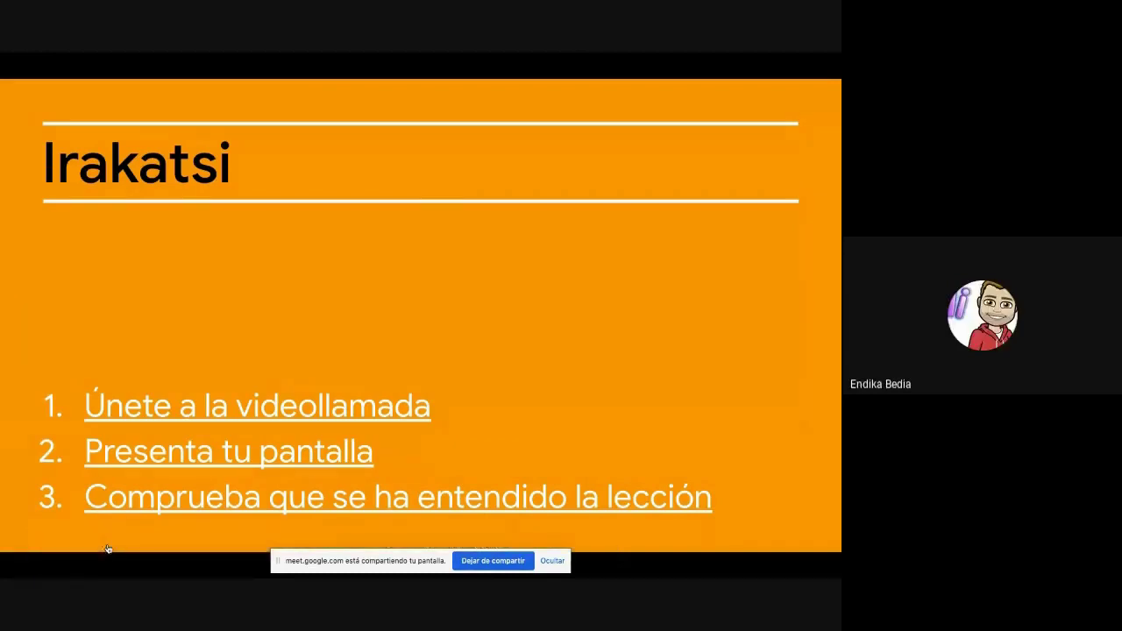
left_click(105, 548)
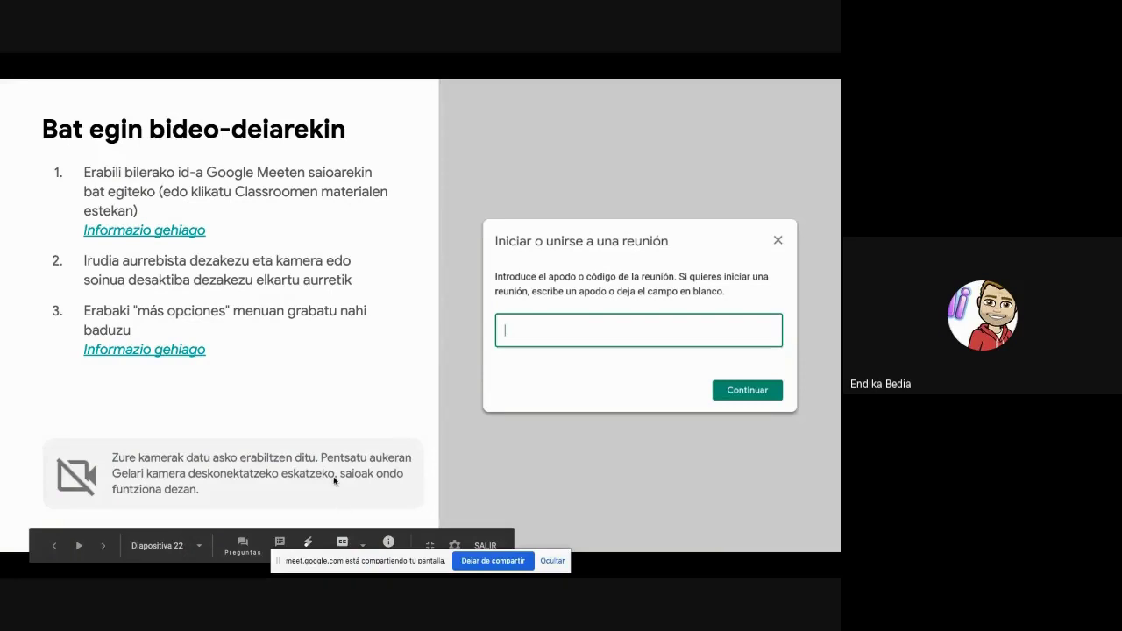
key("Escape")
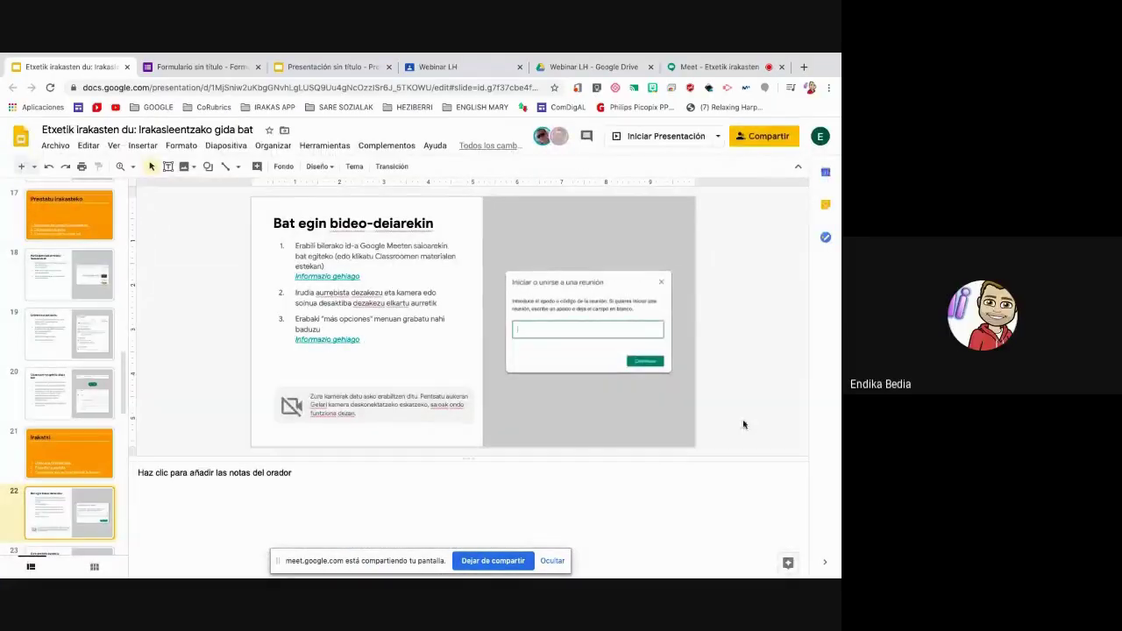
Step: Switch to the Google Meet call and stop presenting the screen
left_click(701, 66)
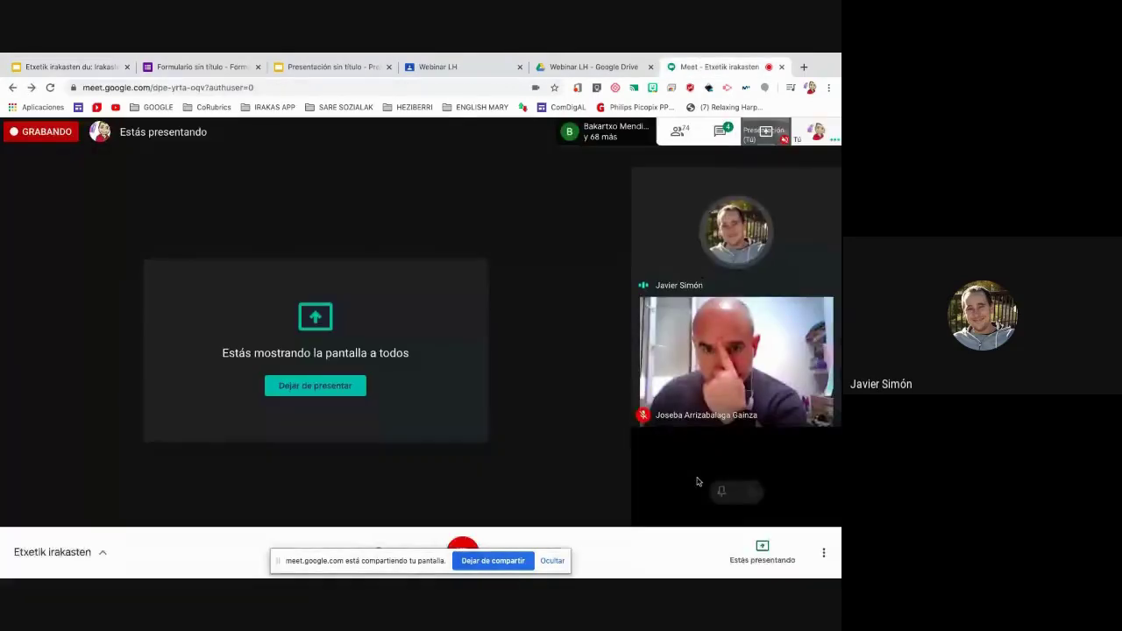
left_click(761, 548)
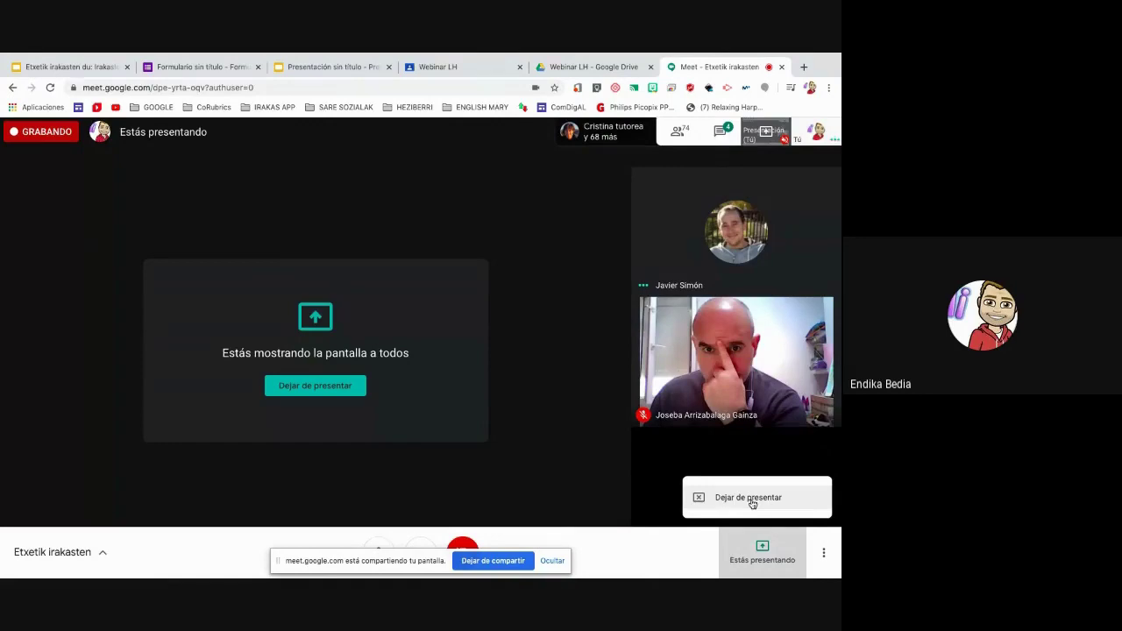
left_click(749, 498)
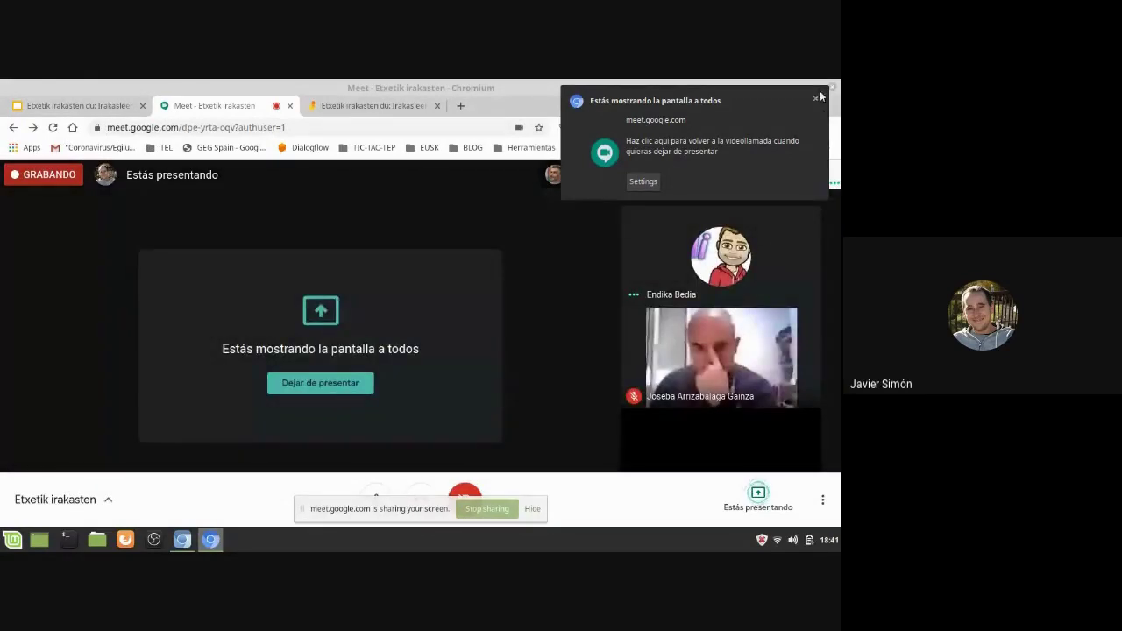
Step: Dismiss the screen-sharing notification and switch to the "Etxetik irakasten du: Irakasleentzako gida bat" presentation in Google Slides
left_click(816, 98)
left_click(112, 110)
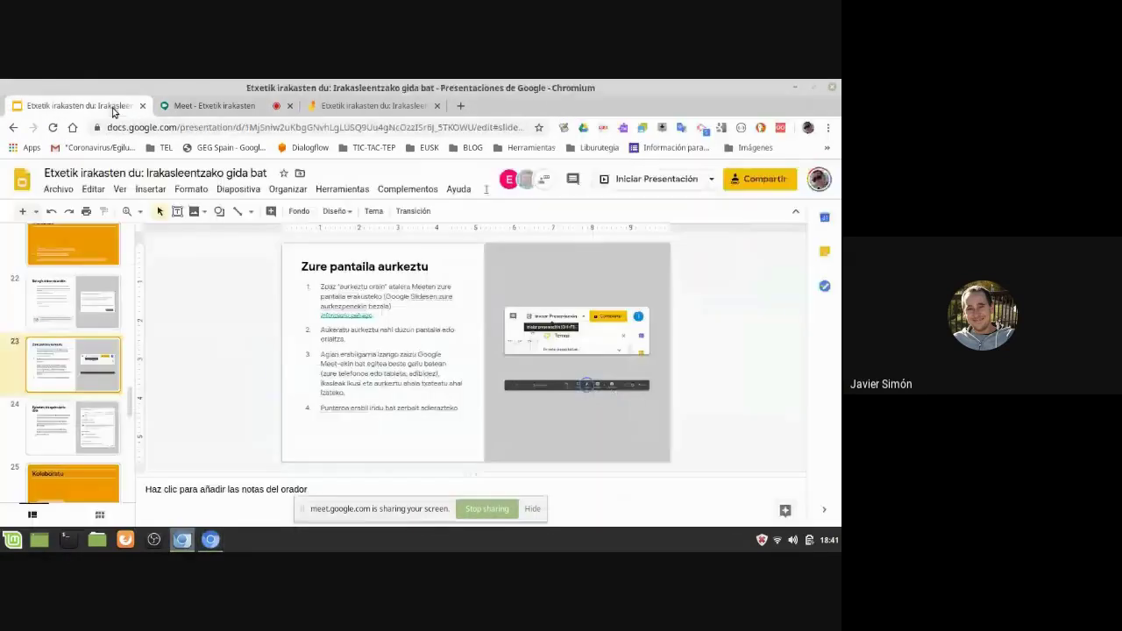